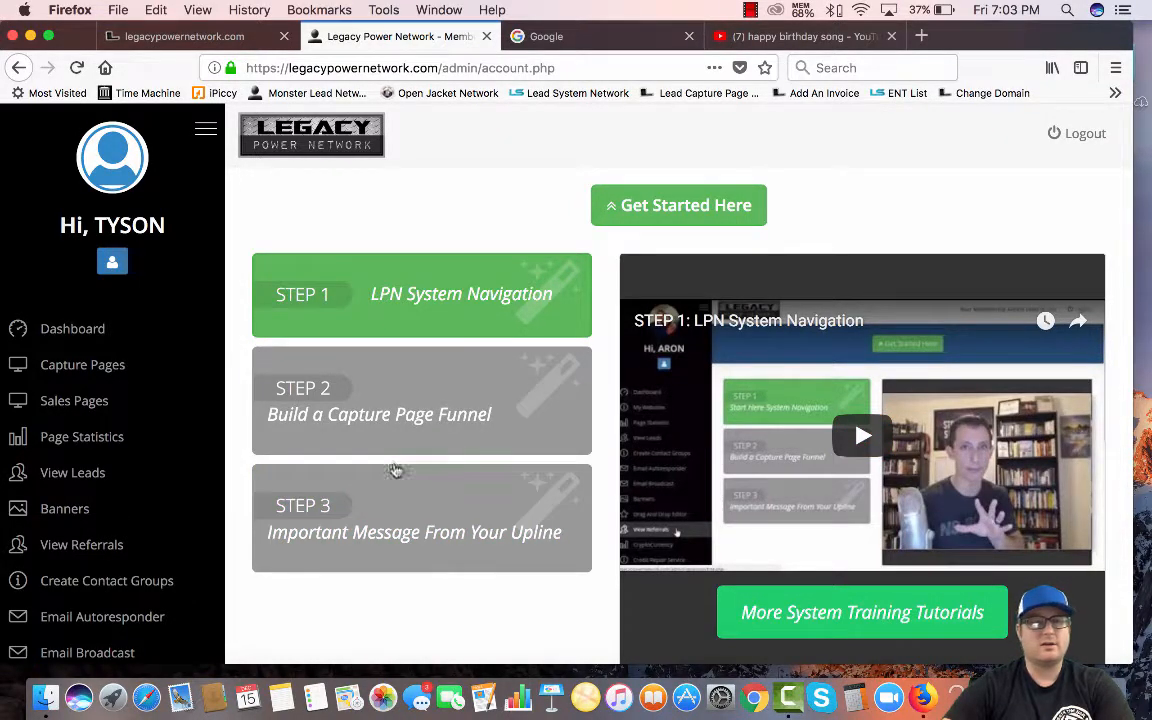
- Open the Drag And Drop Editor from the dashboard and start creating a new capture page
scroll(219, 386, down, 2)
scroll(231, 373, up, 2)
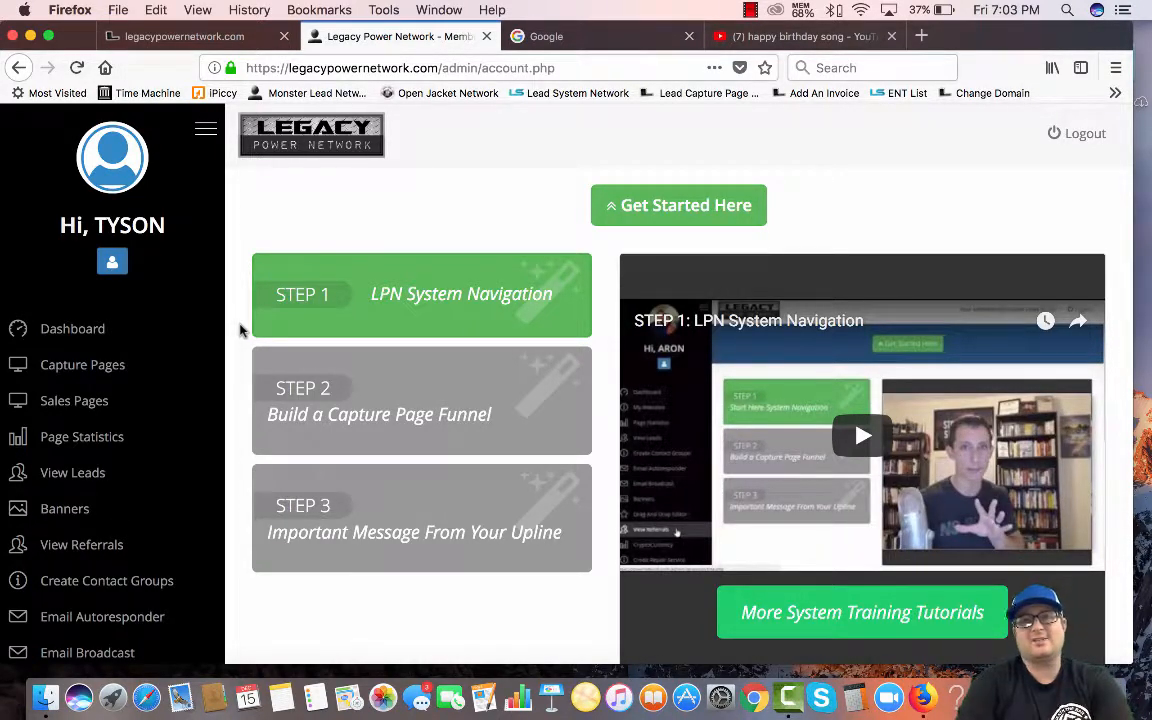
scroll(160, 380, down, 3)
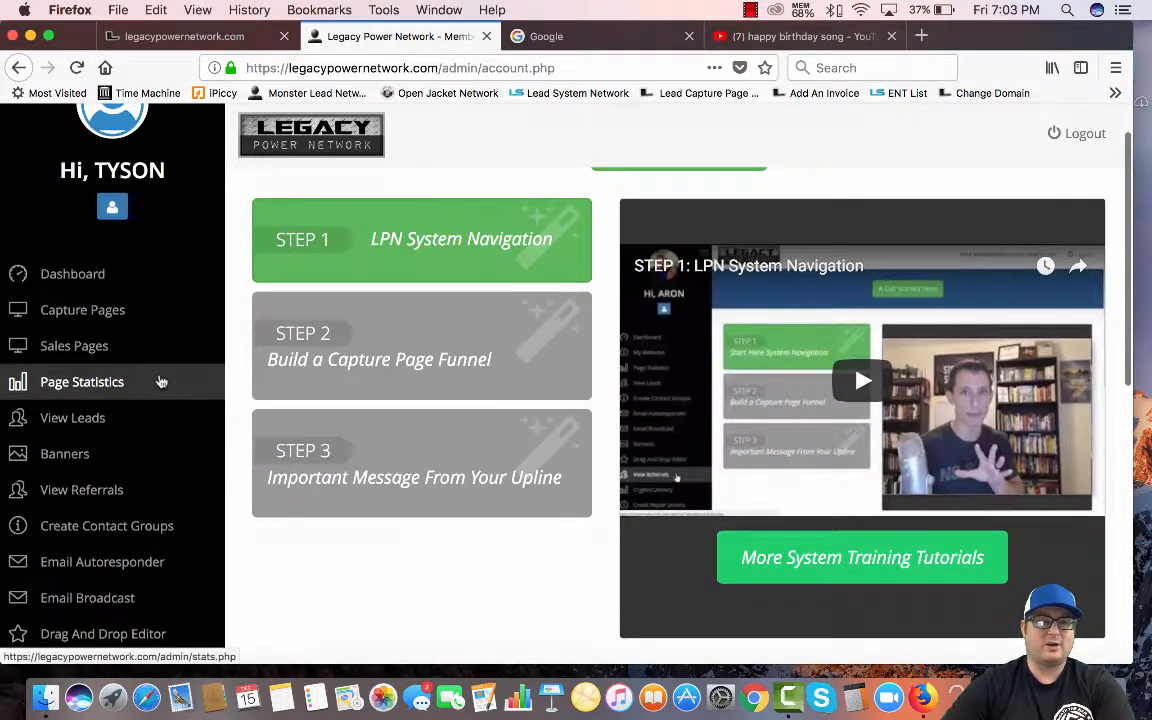
scroll(160, 382, down, 1)
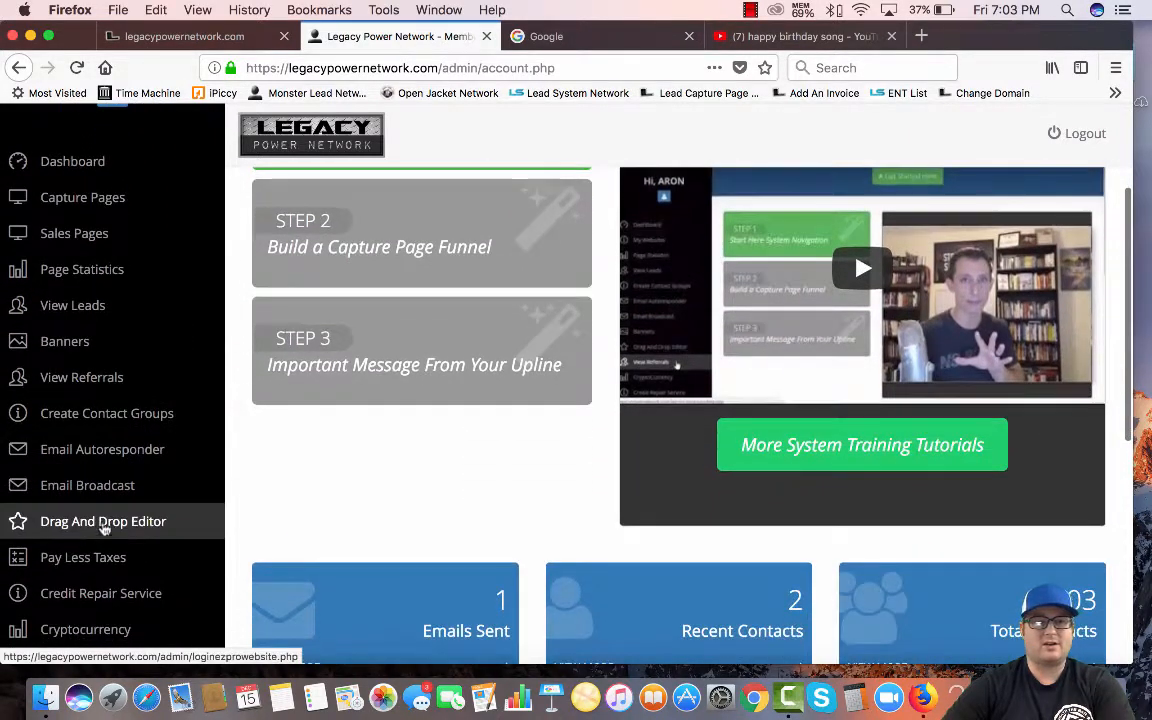
click(101, 523)
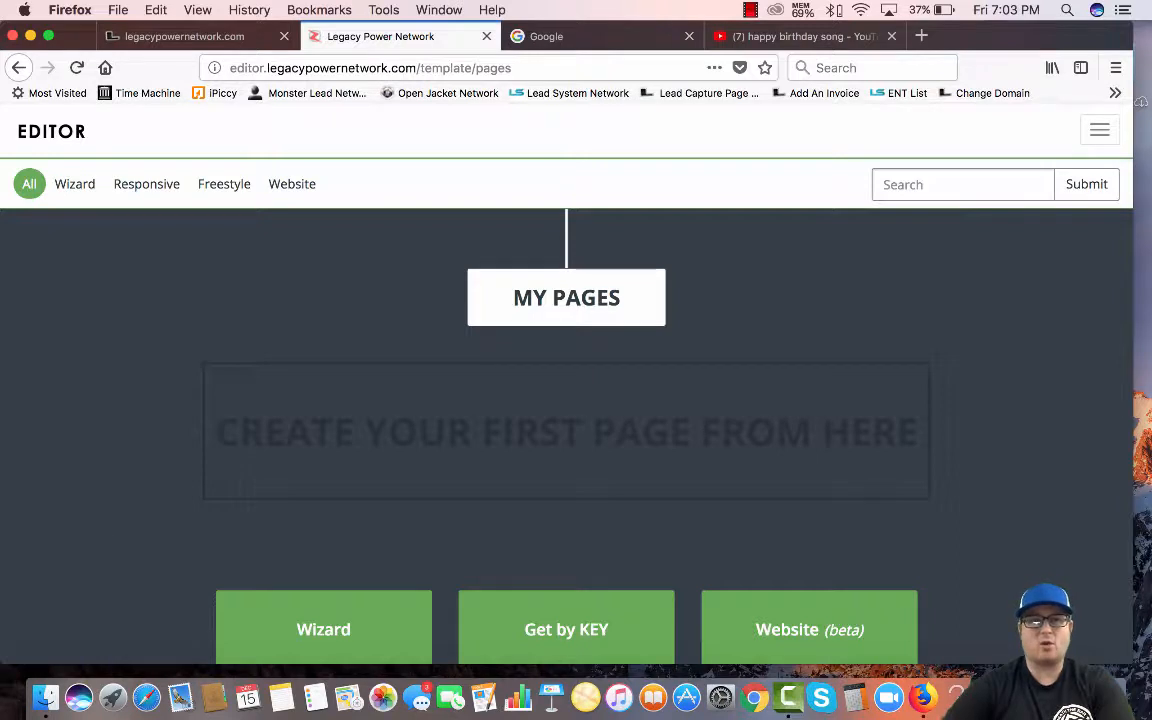
click(1099, 134)
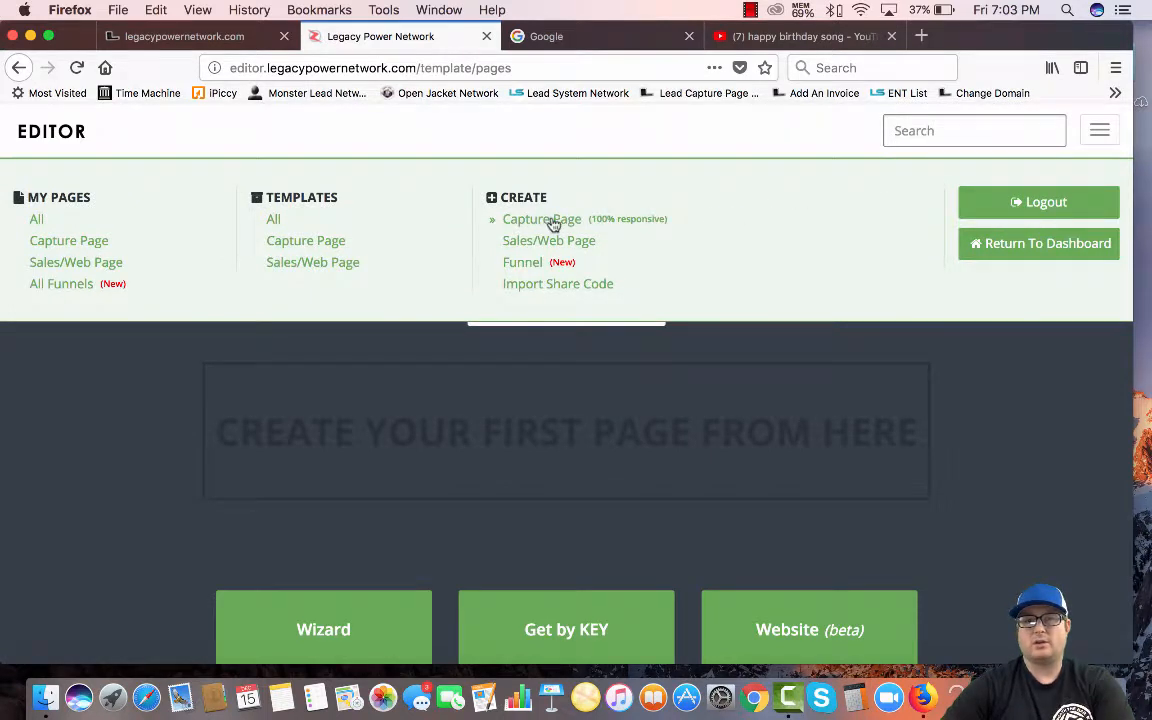
click(546, 222)
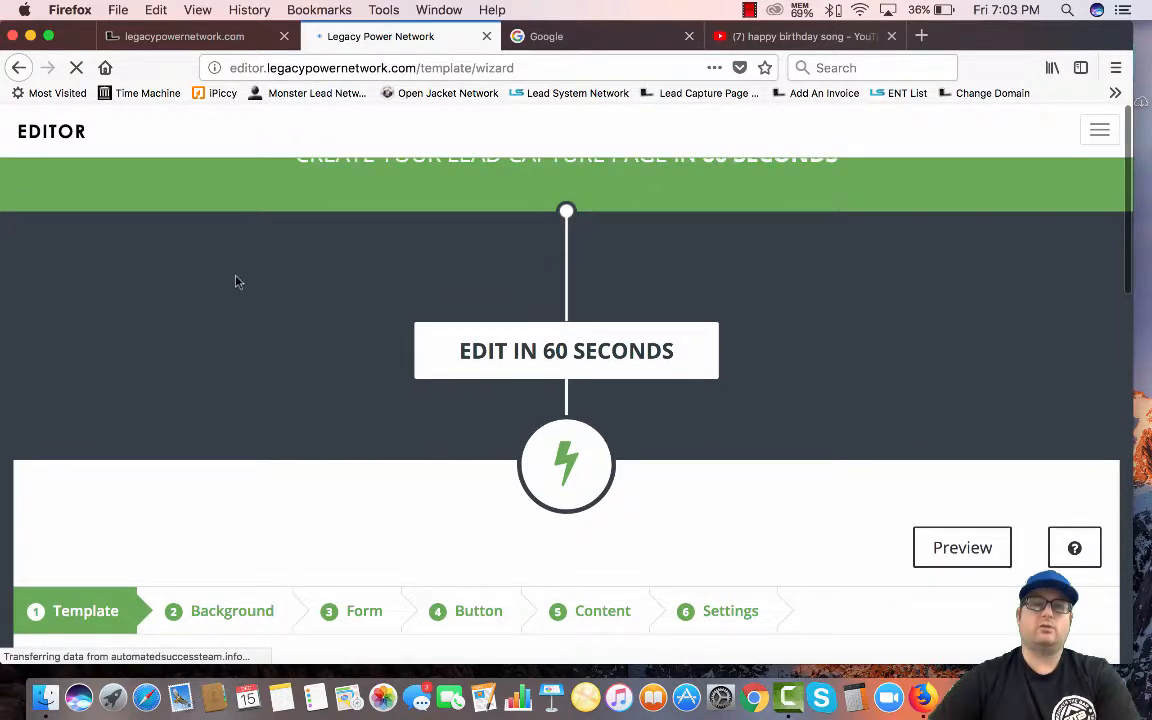
- Choose the centred page layout with a video above the form, without a side panel, as the capture page template
scroll(238, 279, down, 3)
scroll(238, 279, down, 2)
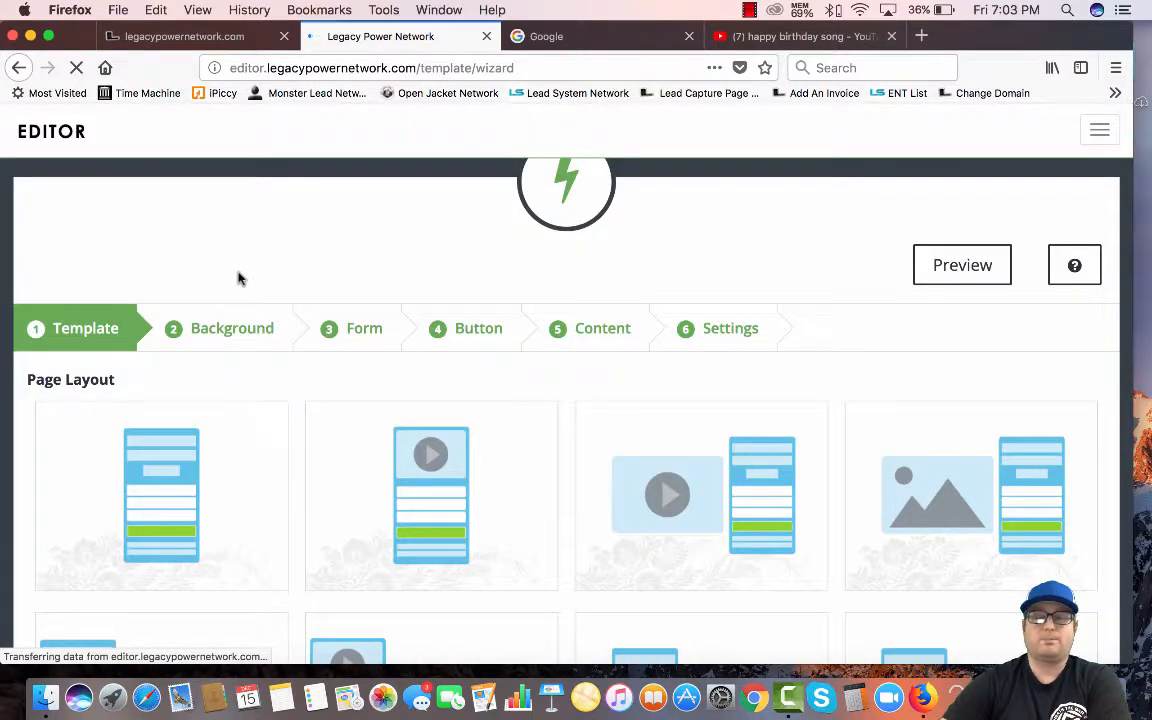
scroll(238, 279, down, 1)
scroll(238, 279, down, 1)
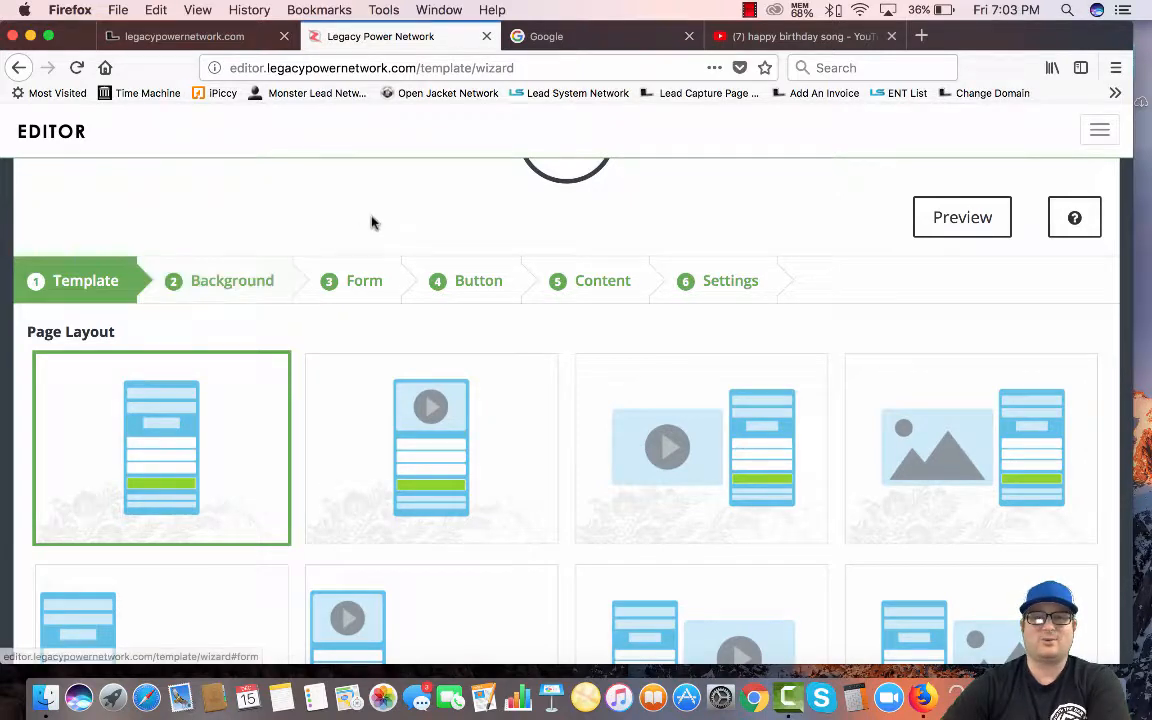
scroll(540, 410, down, 5)
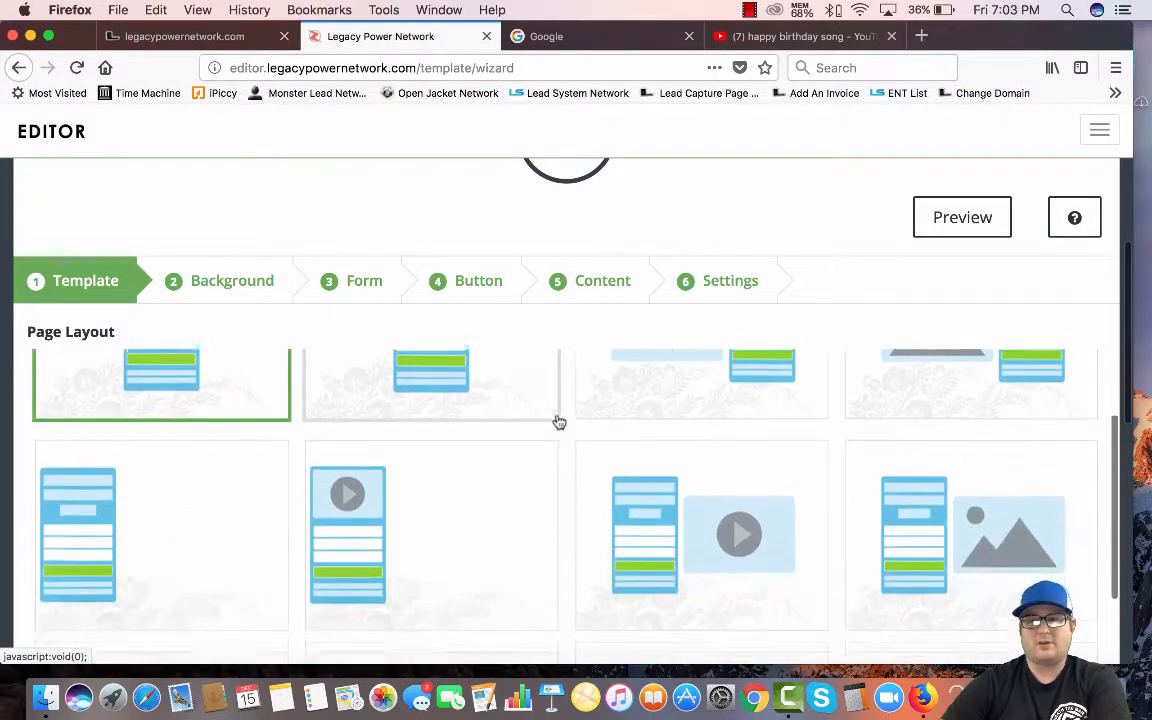
scroll(573, 406, down, 1)
scroll(571, 432, up, 5)
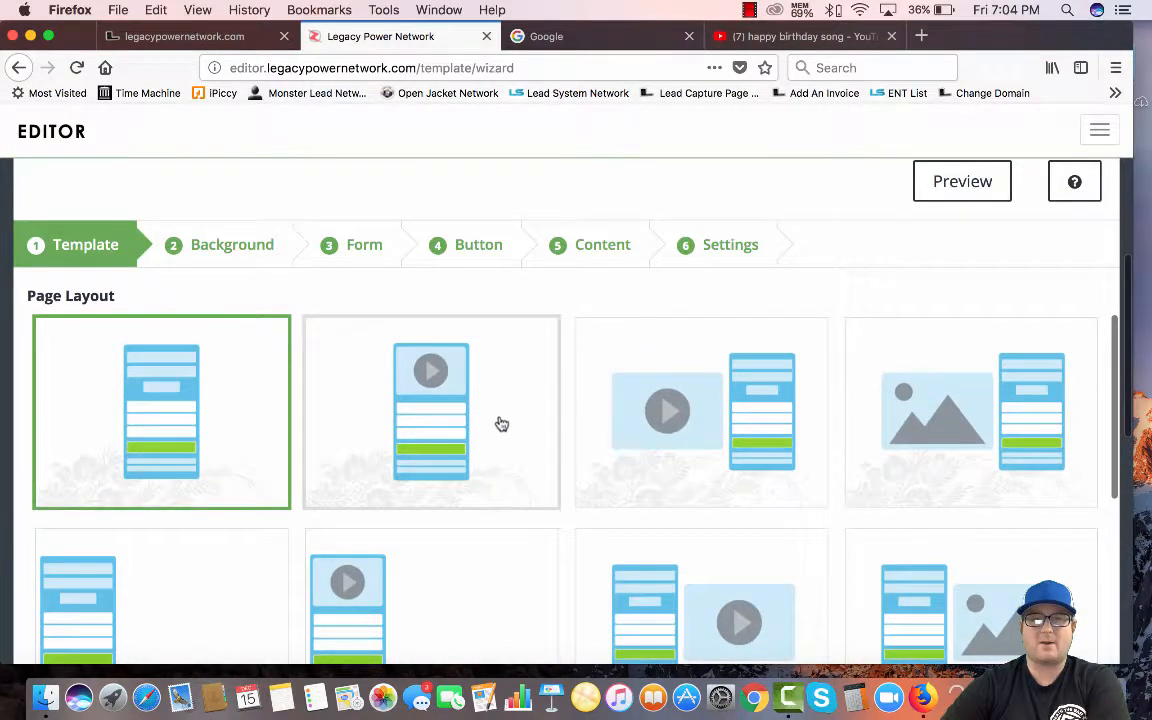
click(452, 445)
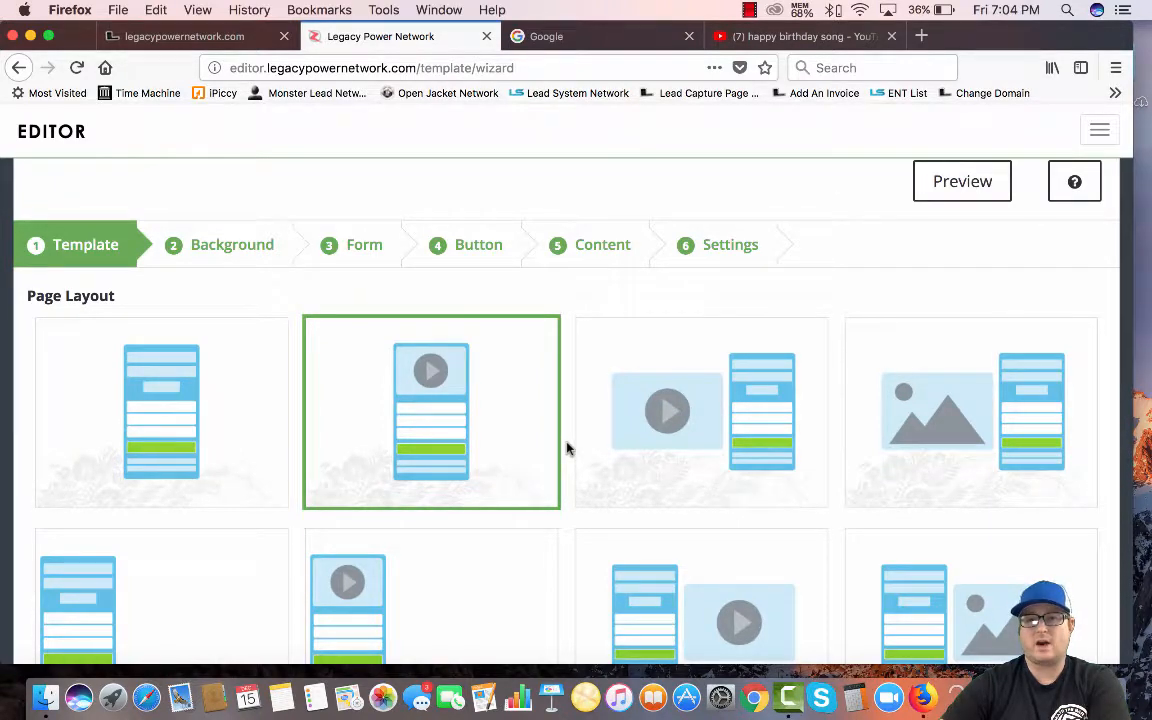
- Compare the medium blue and purple page themes and keep the medium blue, the middle of the three blue swatches
scroll(566, 449, down, 10)
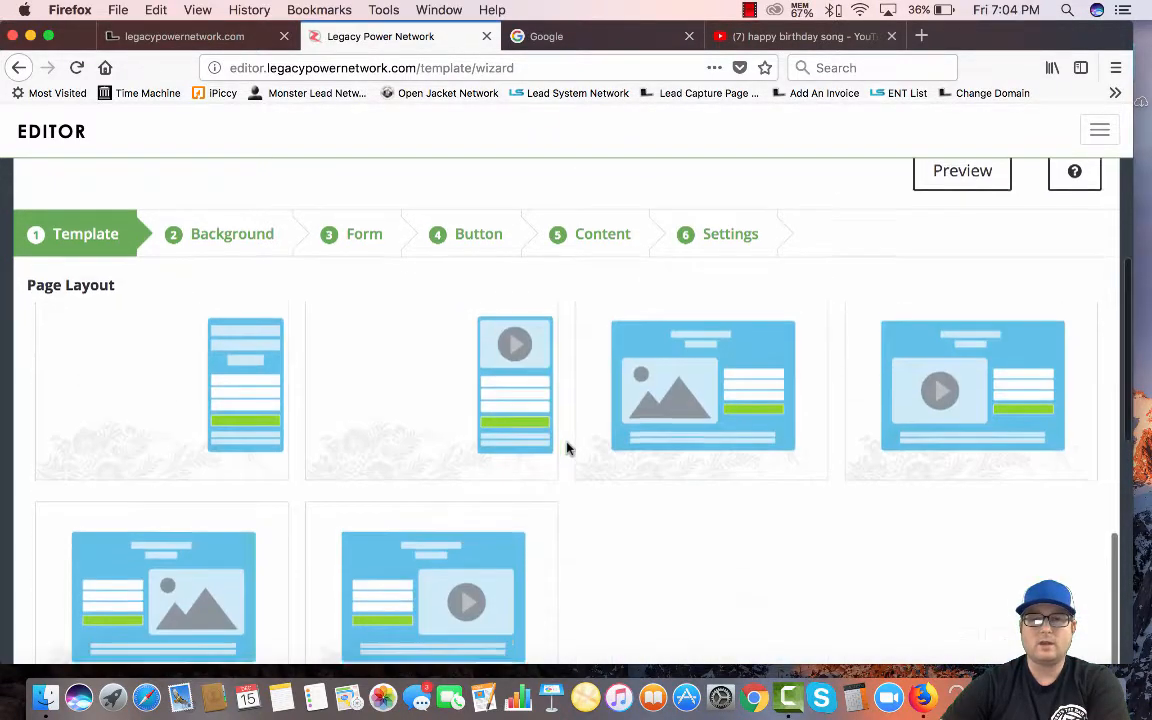
scroll(566, 449, down, 3)
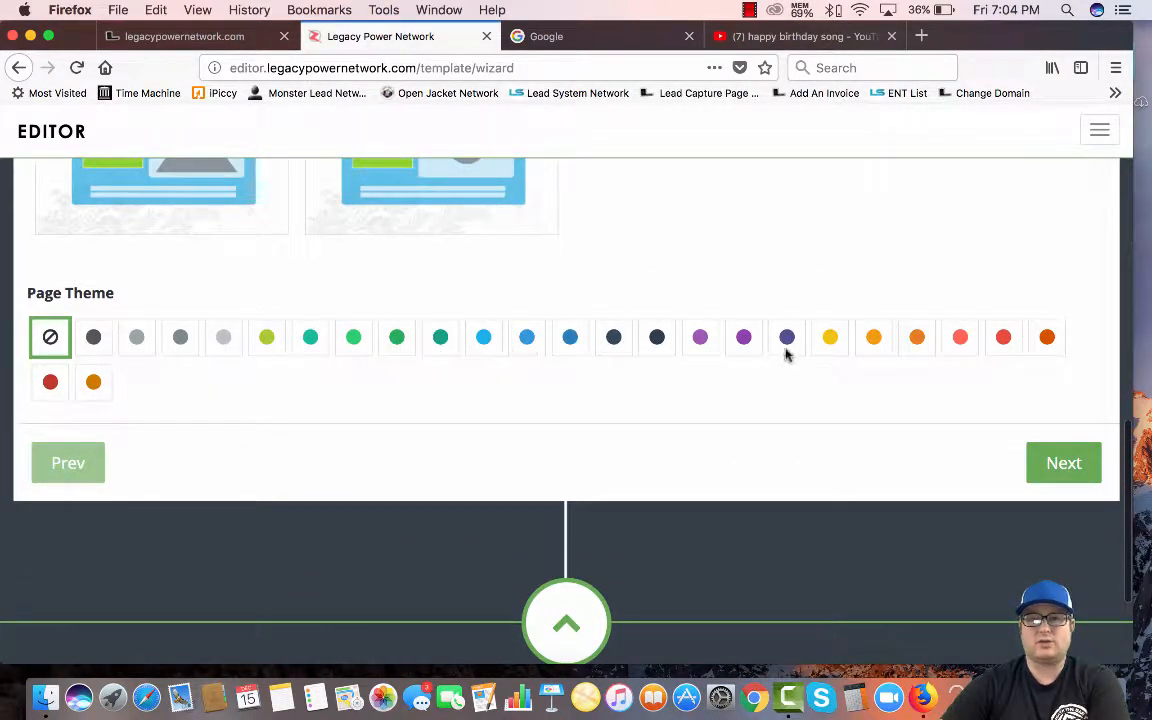
click(527, 337)
scroll(519, 317, up, 1)
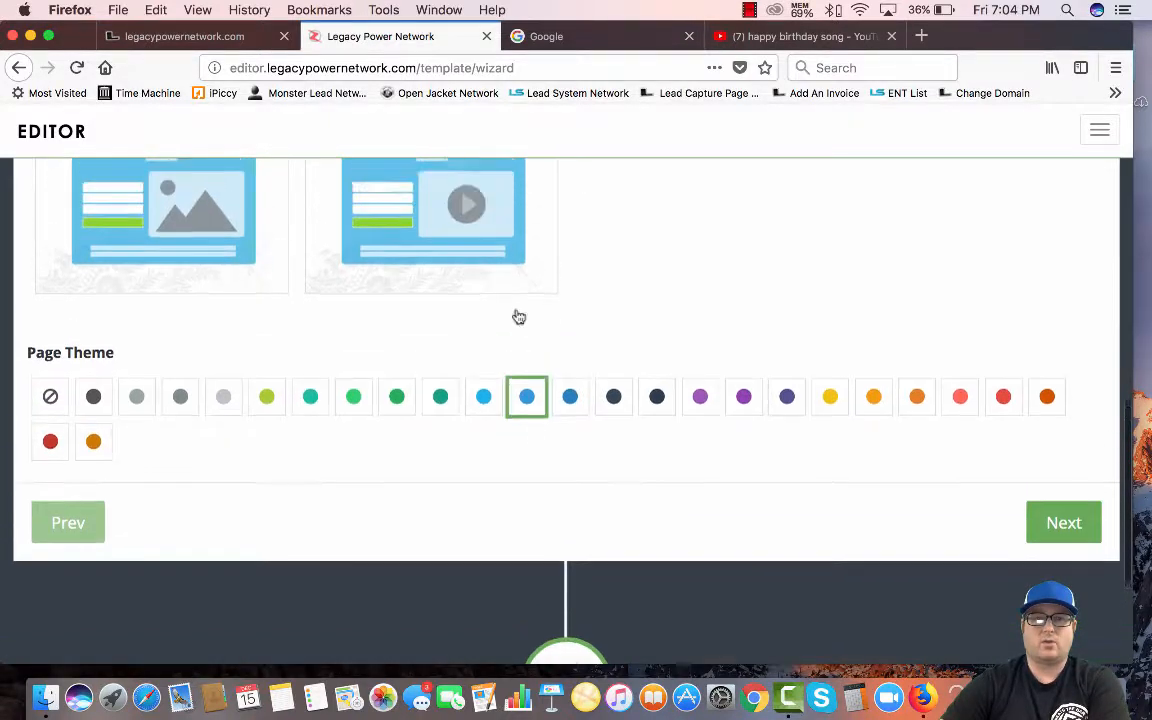
scroll(519, 317, up, 3)
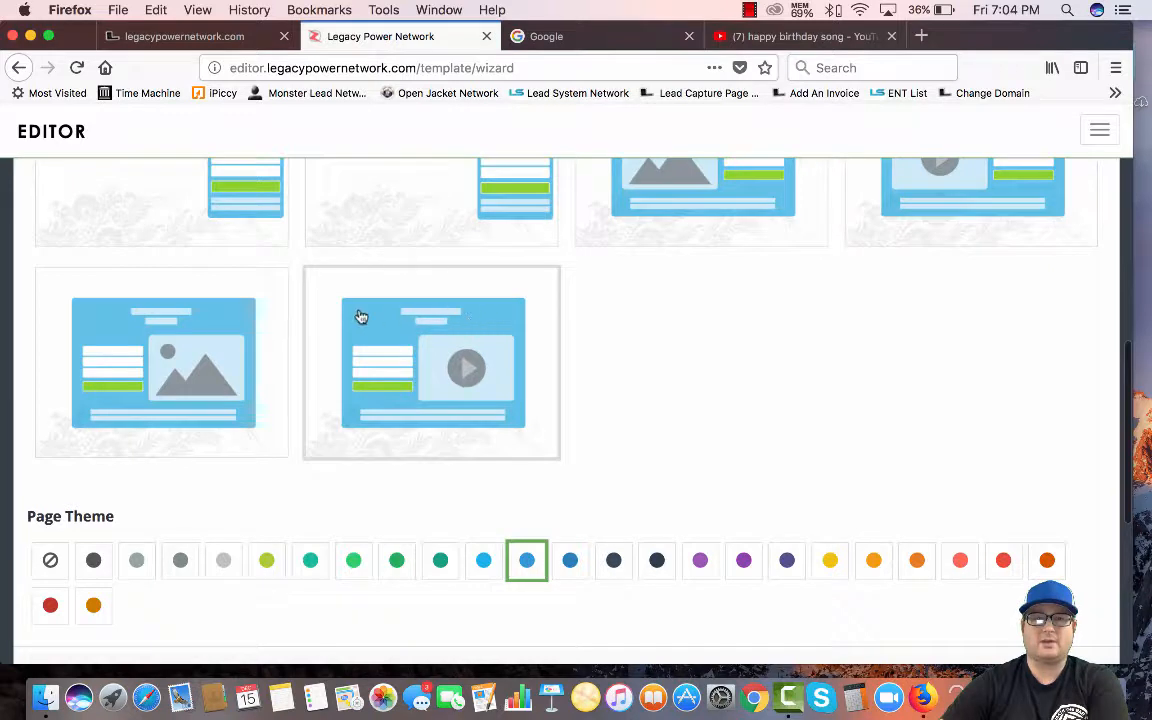
click(743, 560)
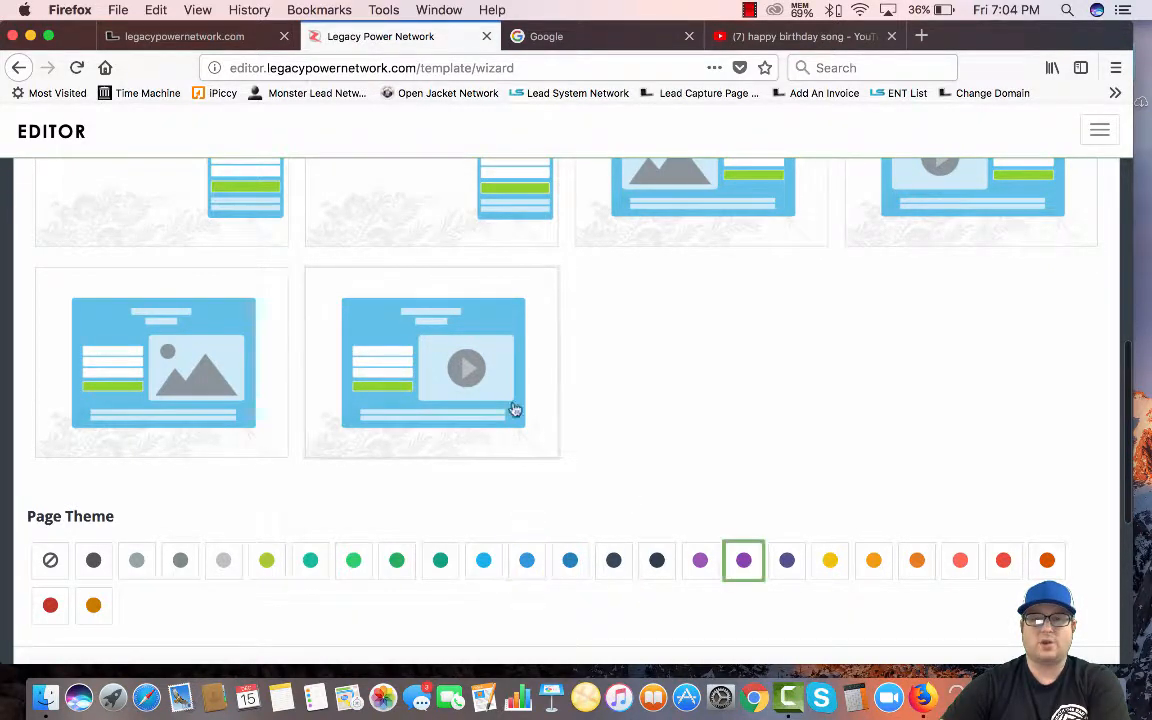
click(527, 560)
- Review the available page layouts, comparing form positions and the video and image variants
scroll(638, 402, up, 10)
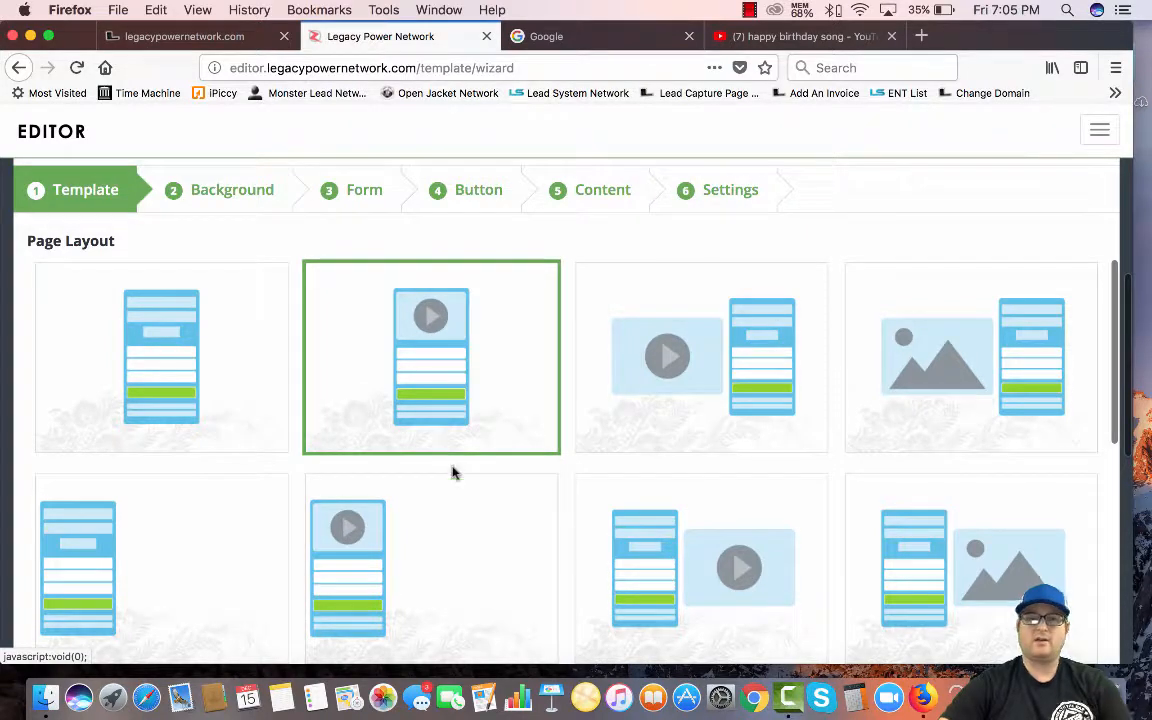
scroll(200, 334, down, 5)
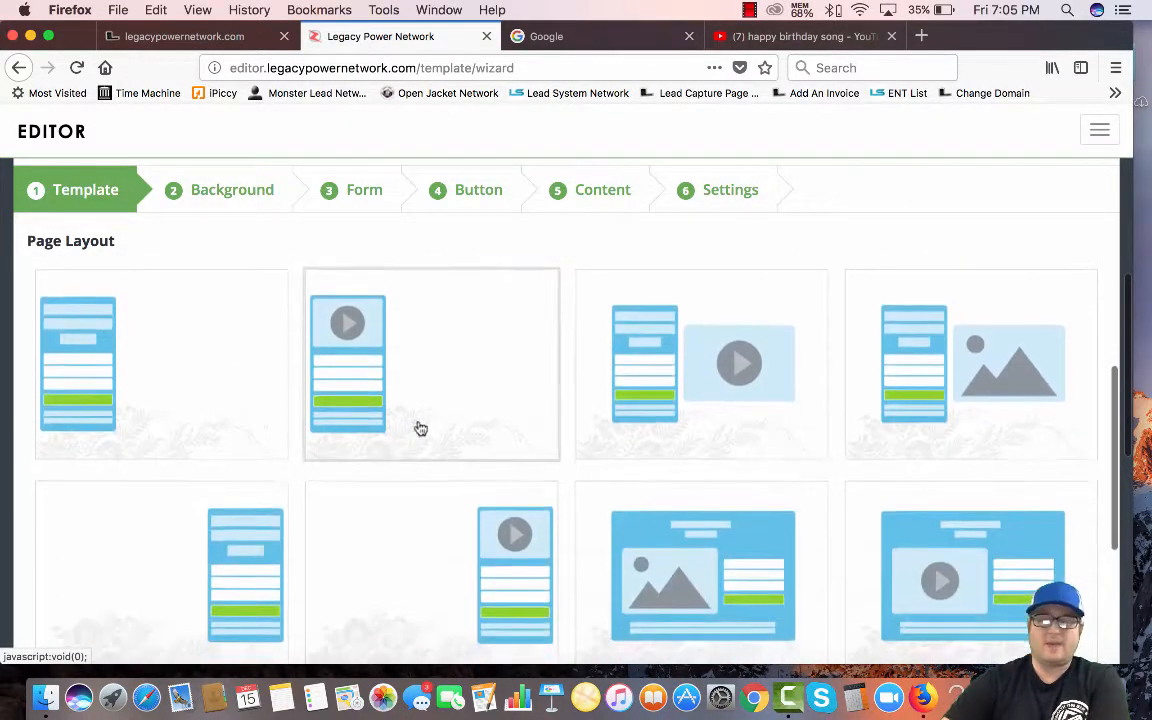
scroll(460, 455, up, 3)
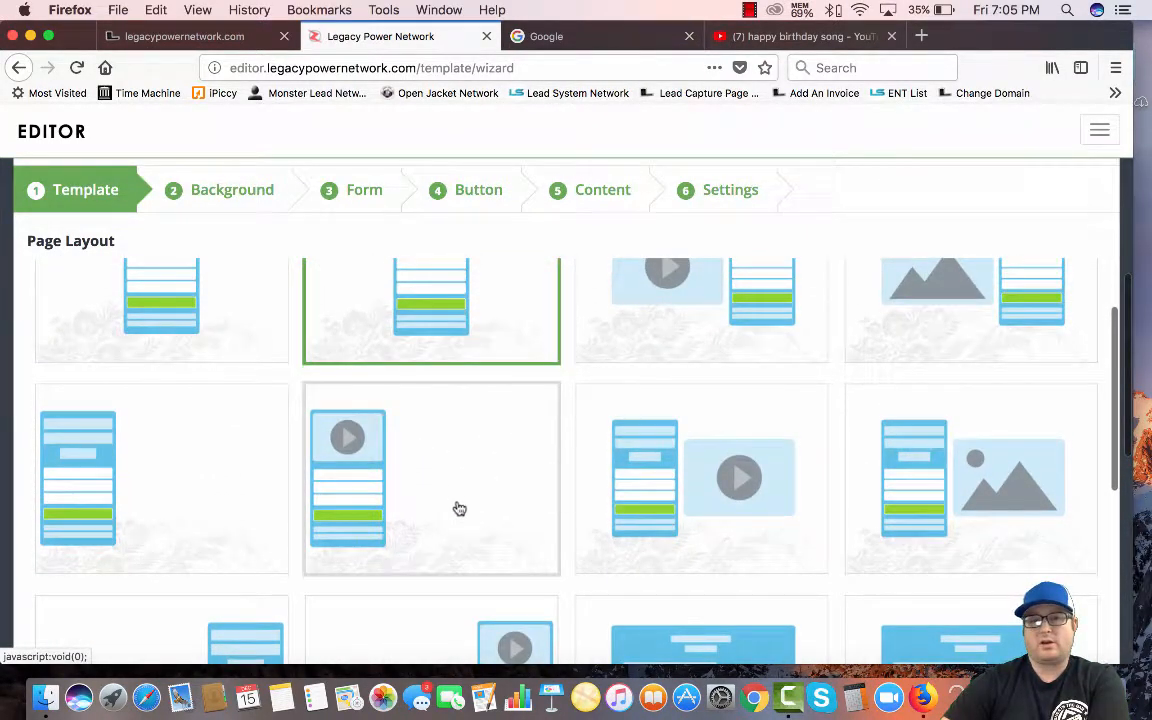
scroll(459, 509, up, 2)
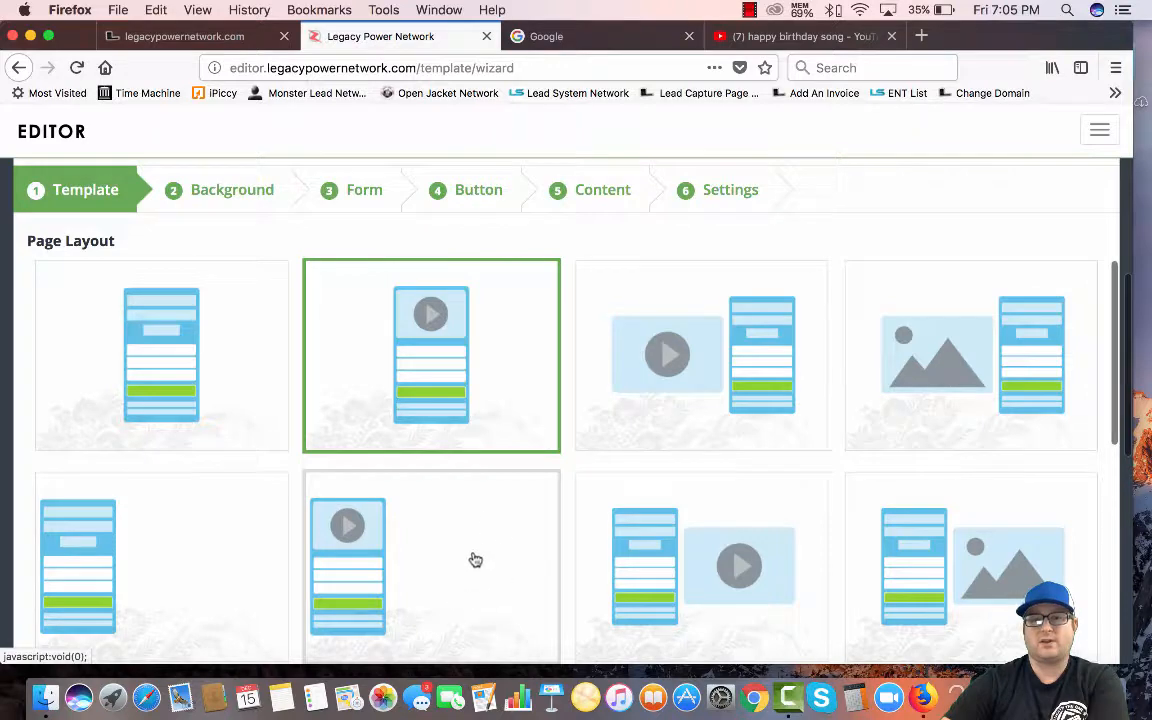
scroll(498, 567, down, 5)
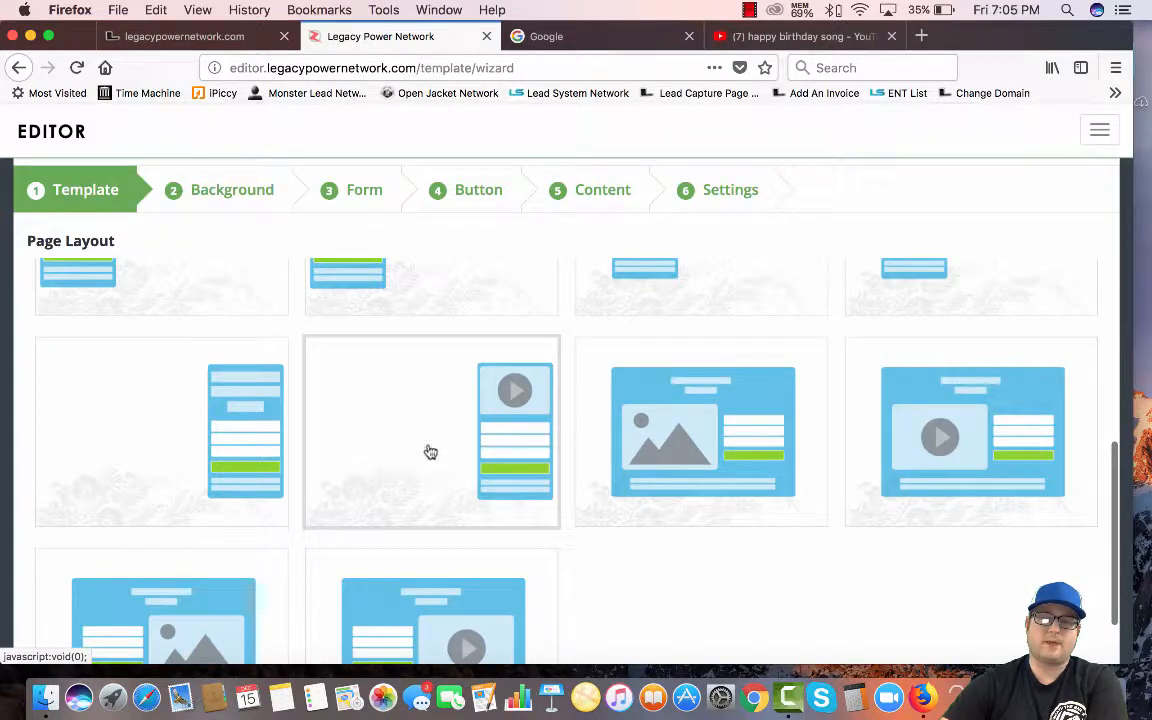
scroll(432, 461, up, 4)
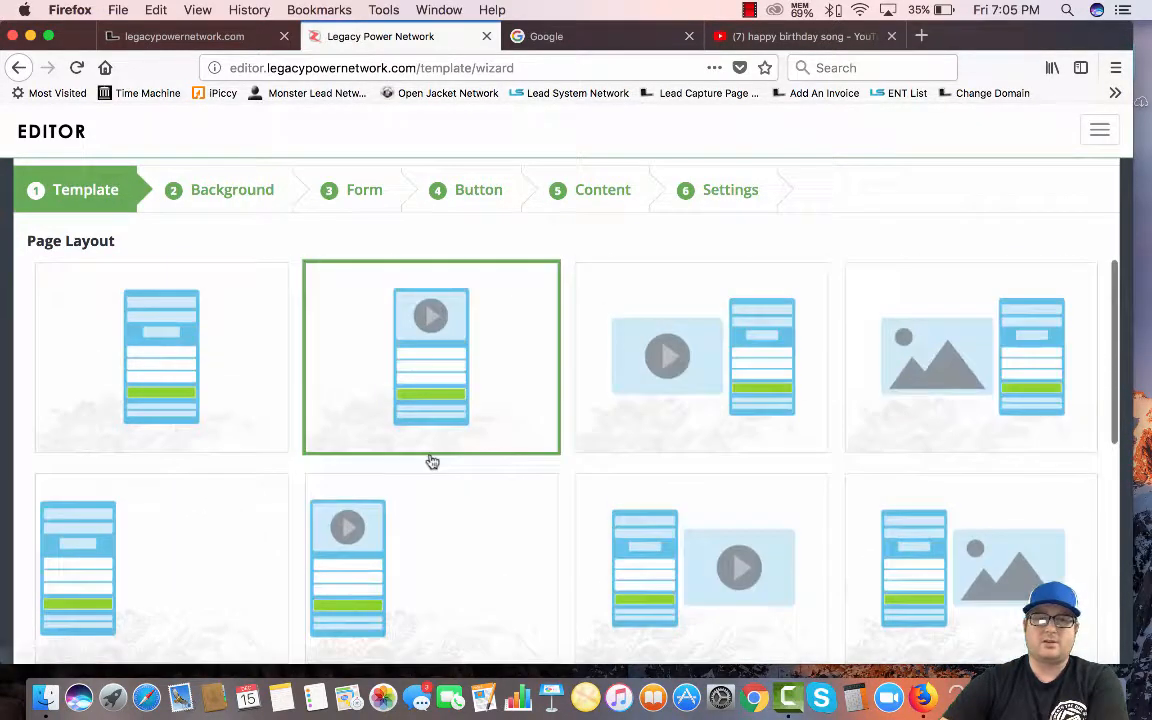
scroll(581, 427, down, 5)
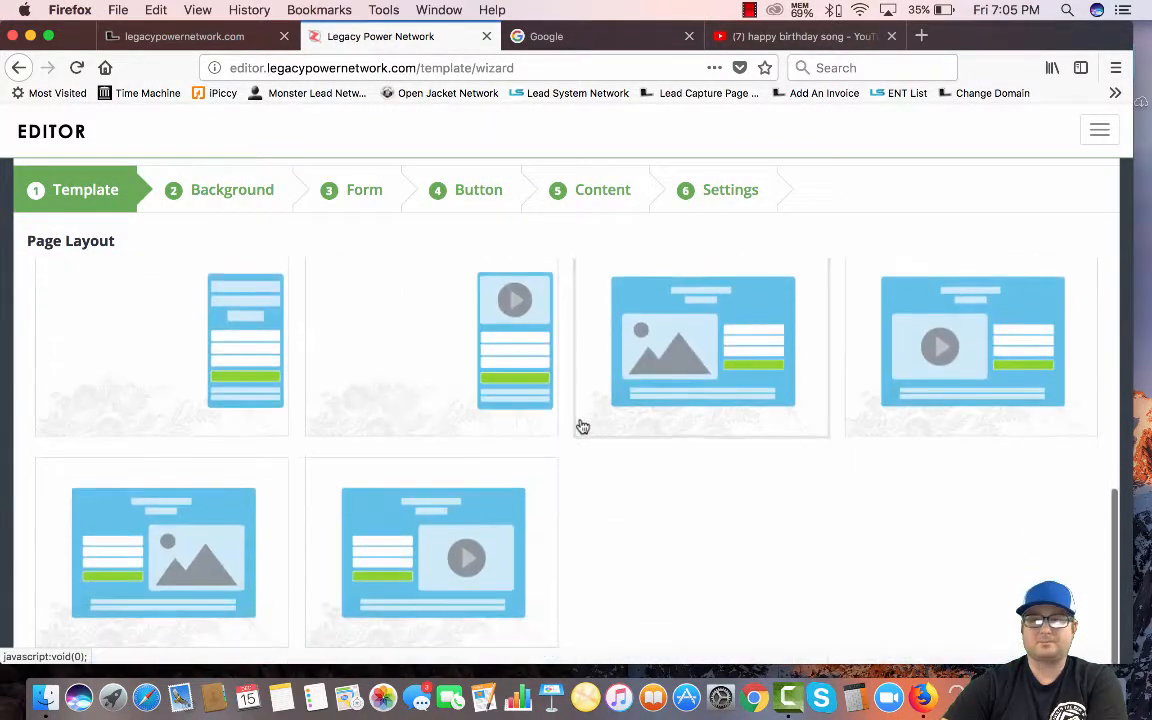
- Advance the wizard to the Background stage and choose Background Image as the background type
scroll(800, 521, down, 5)
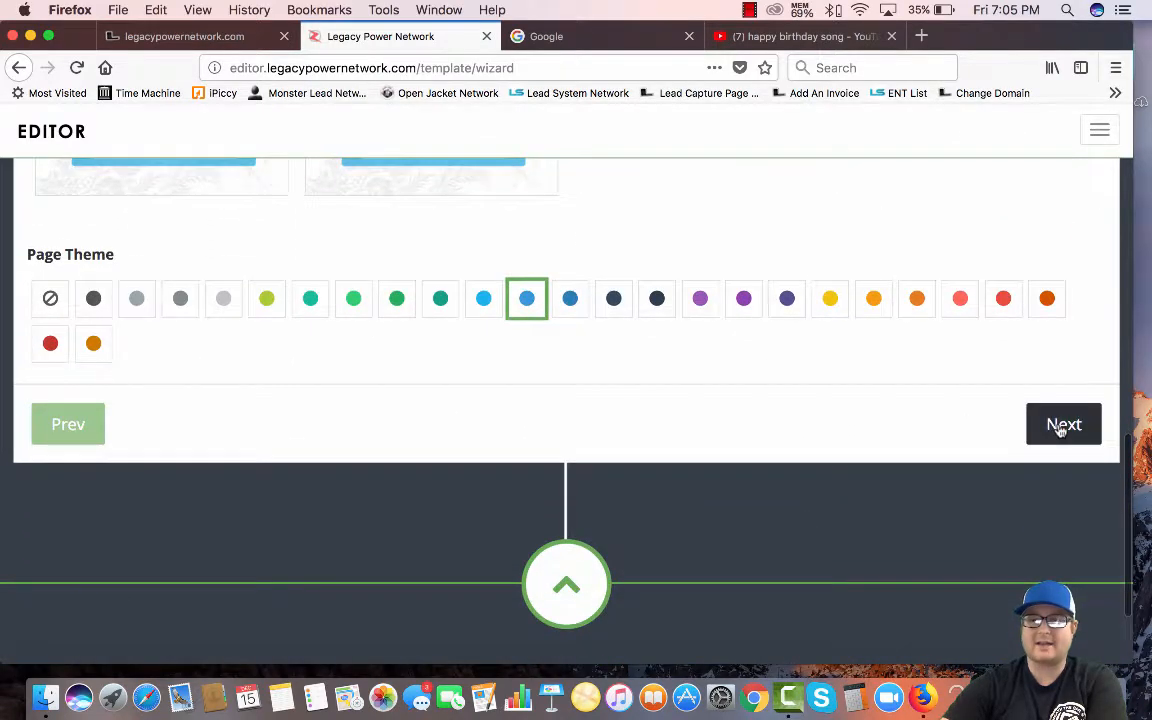
click(1057, 429)
scroll(460, 244, up, 3)
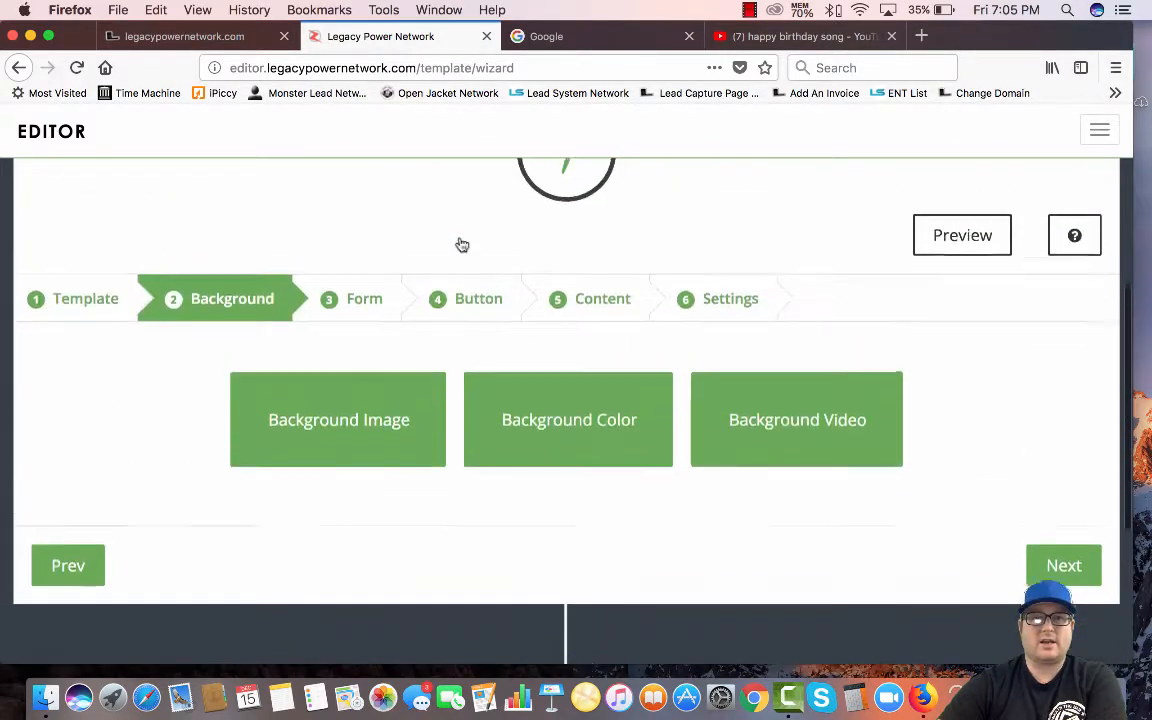
scroll(155, 484, down, 1)
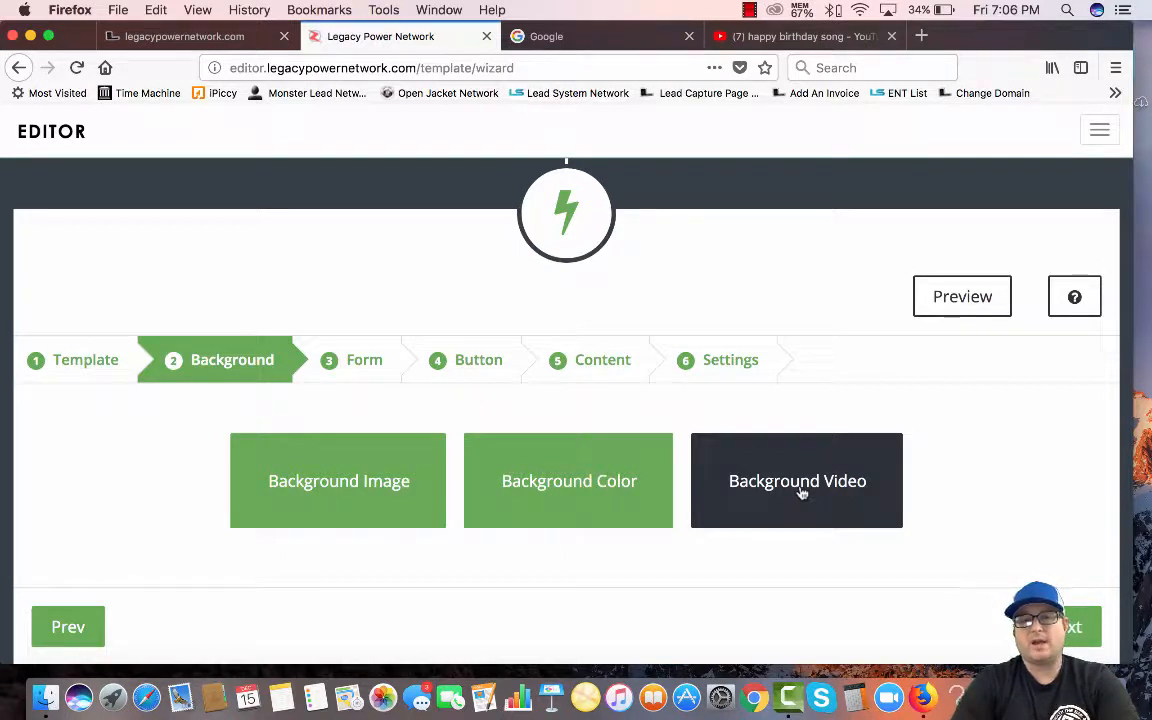
click(358, 510)
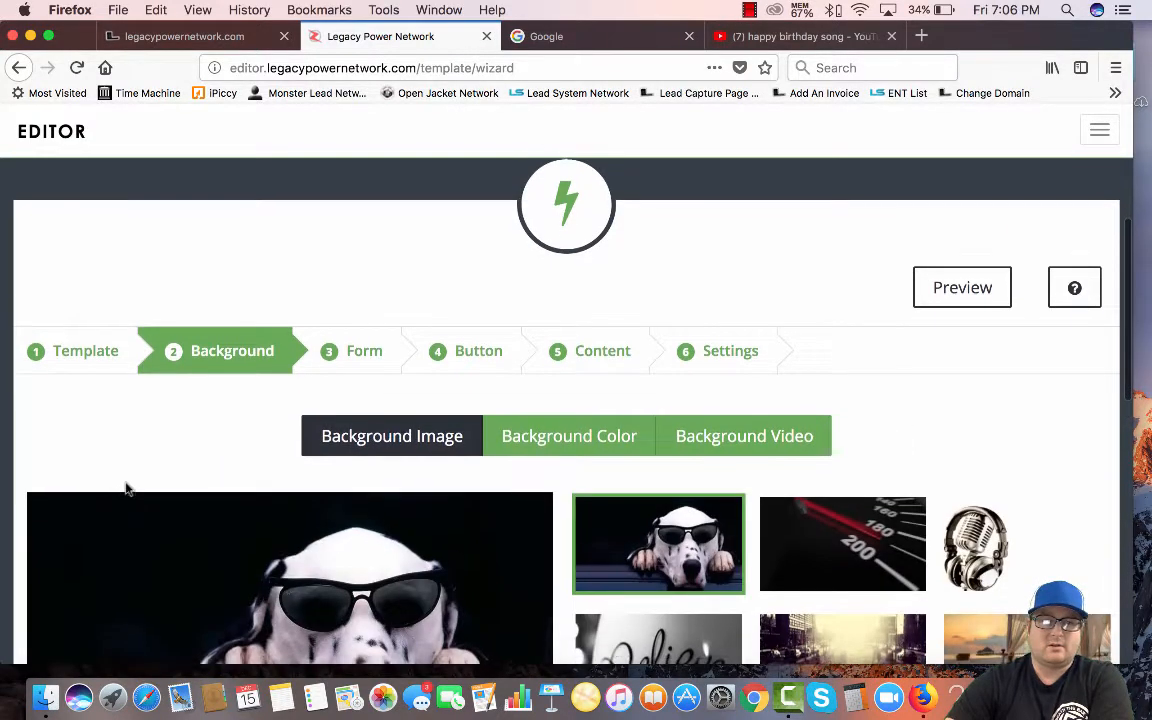
- Examine the background preview, the image upload option and the gallery of stock background images
scroll(123, 483, down, 2)
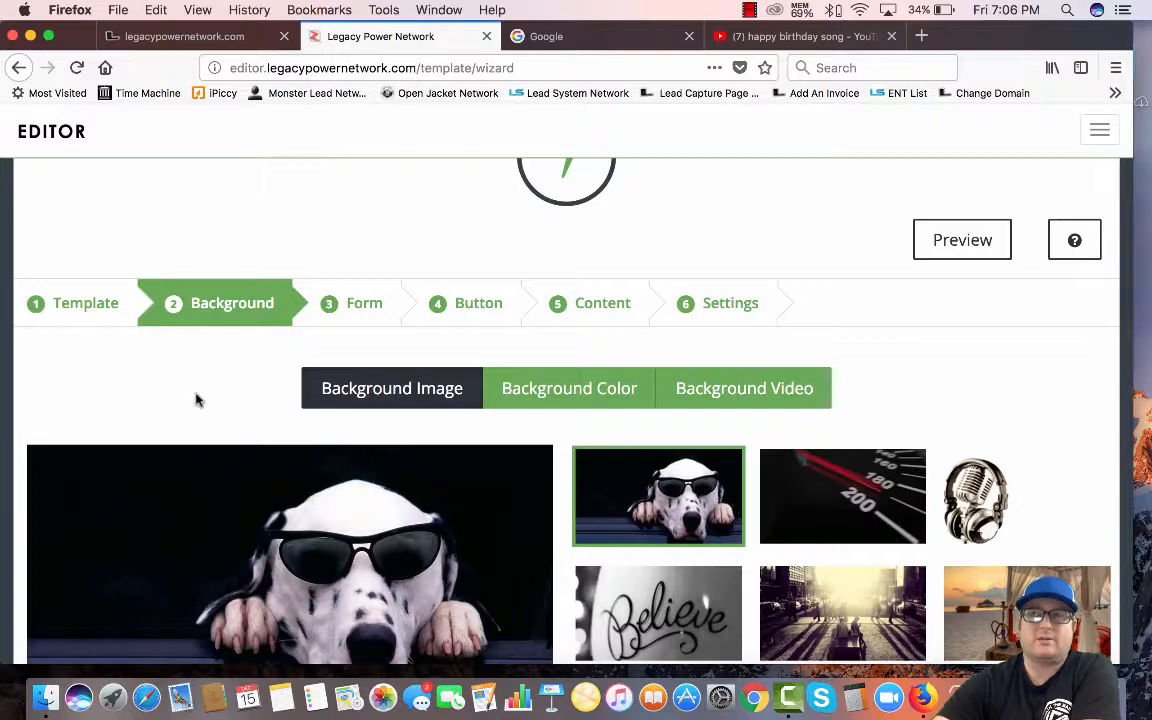
scroll(196, 400, down, 2)
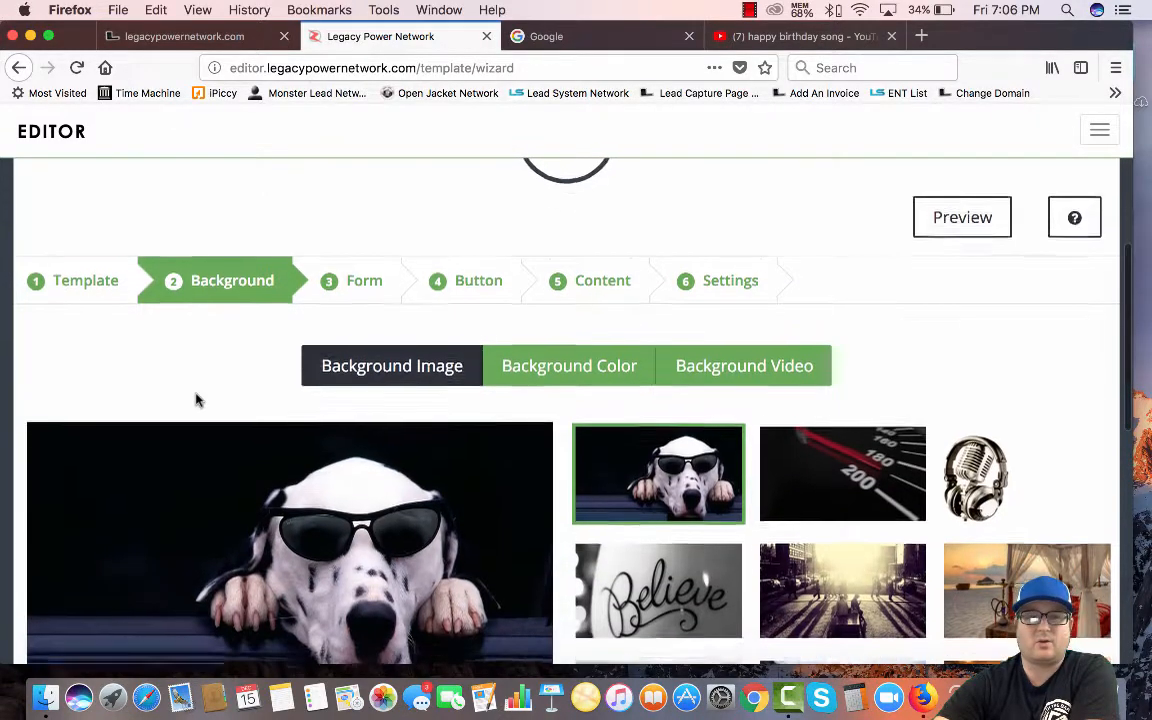
scroll(288, 388, down, 5)
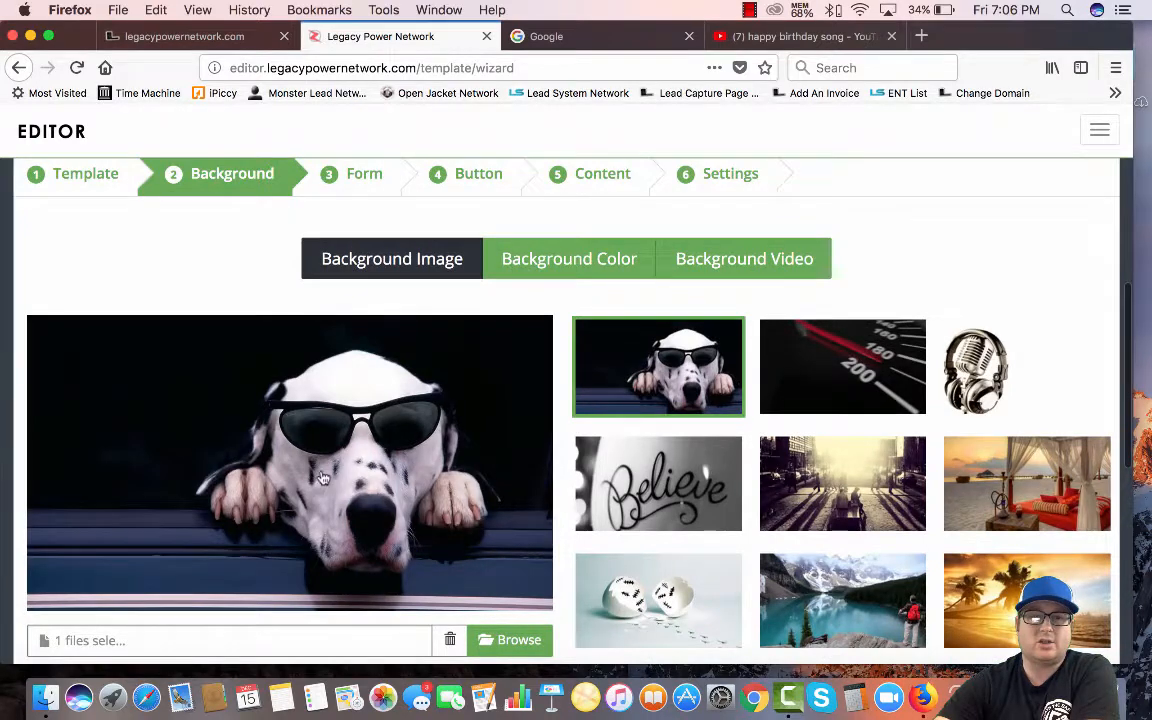
scroll(292, 435, down, 1)
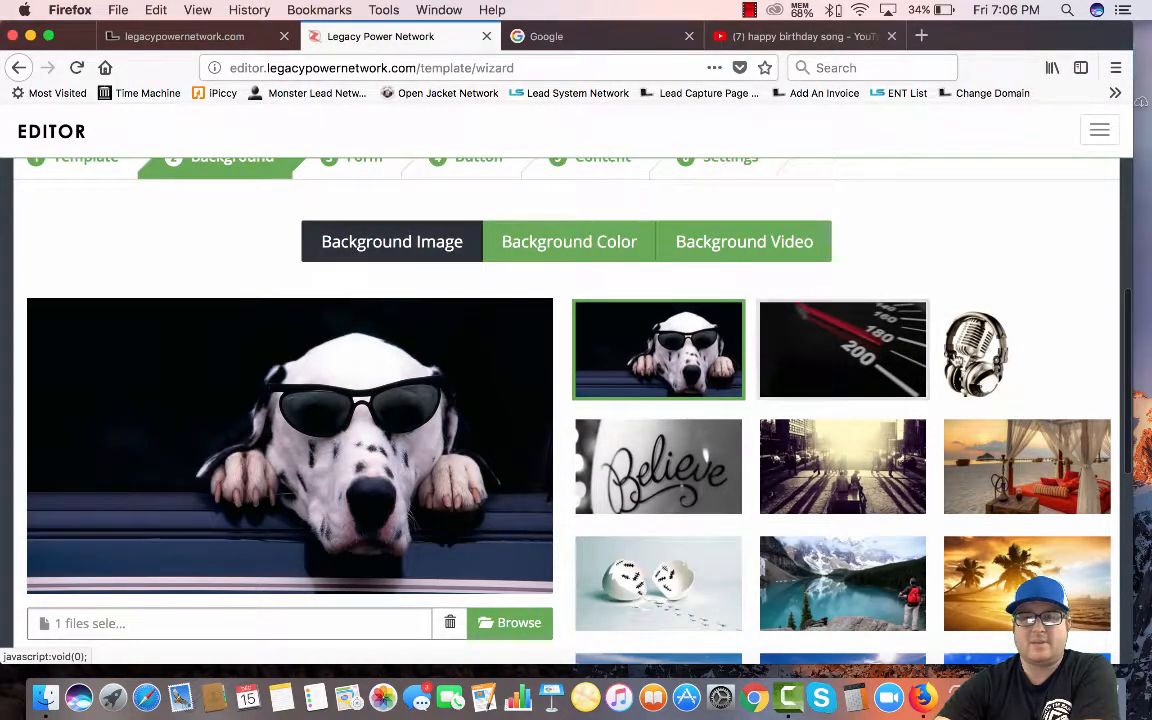
scroll(840, 400, down, 10)
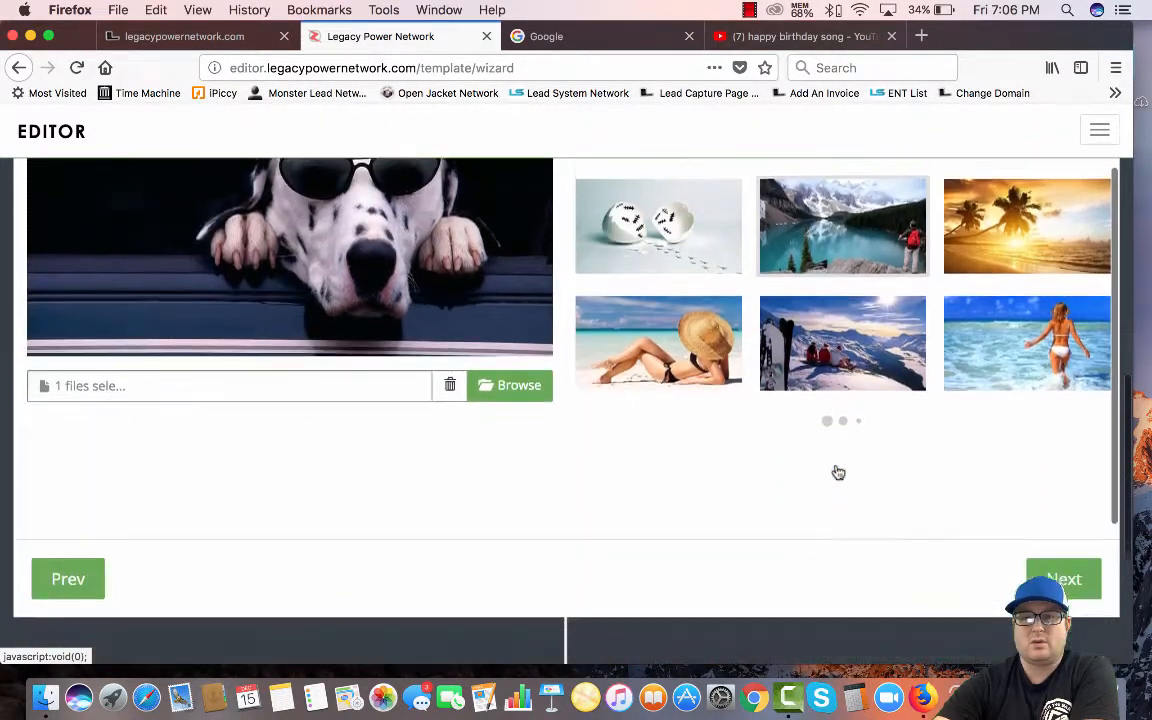
scroll(838, 472, down, 8)
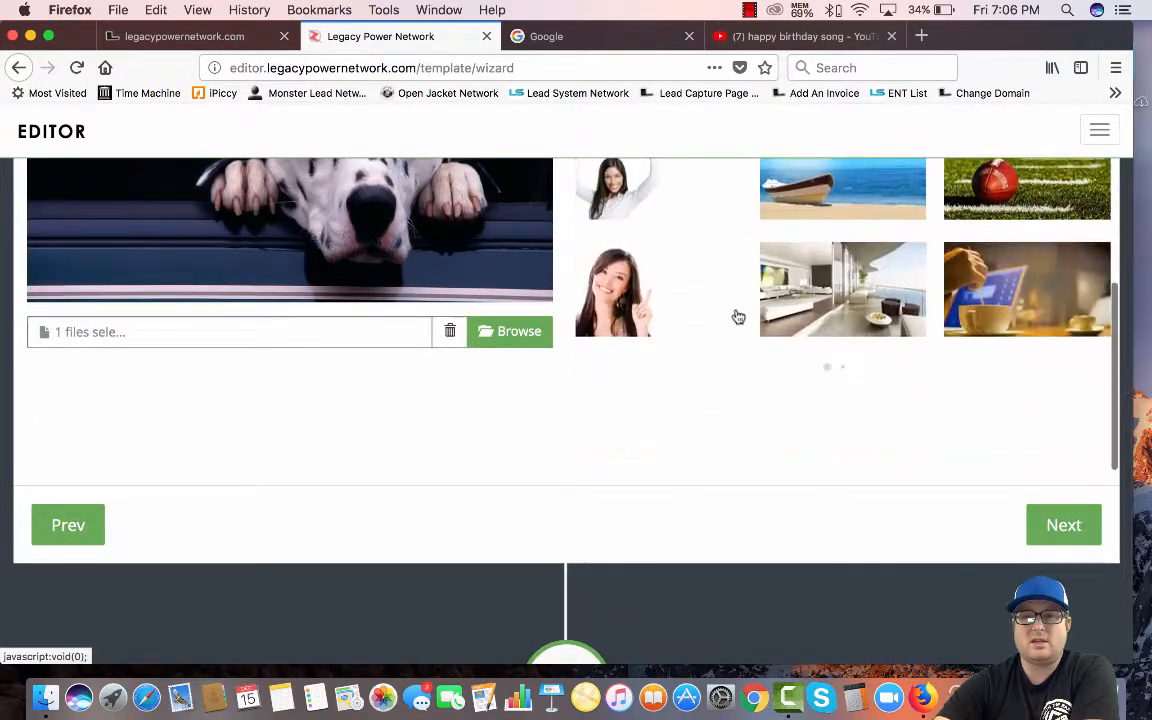
scroll(738, 317, down, 5)
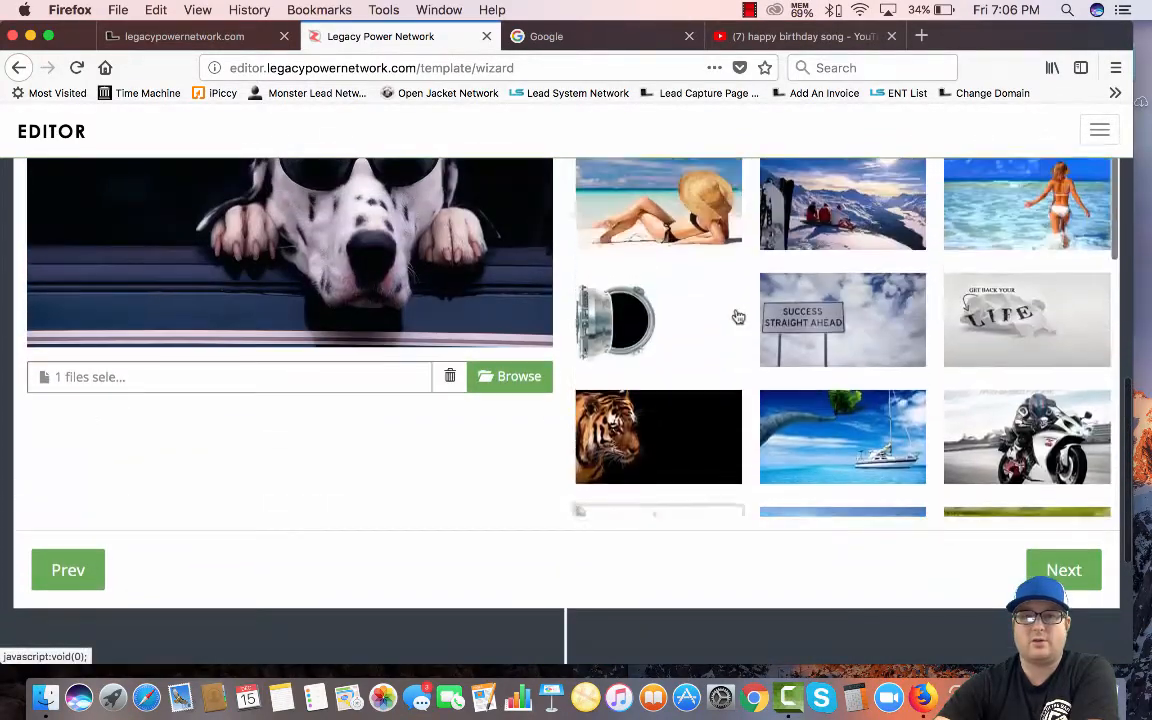
scroll(738, 317, up, 10)
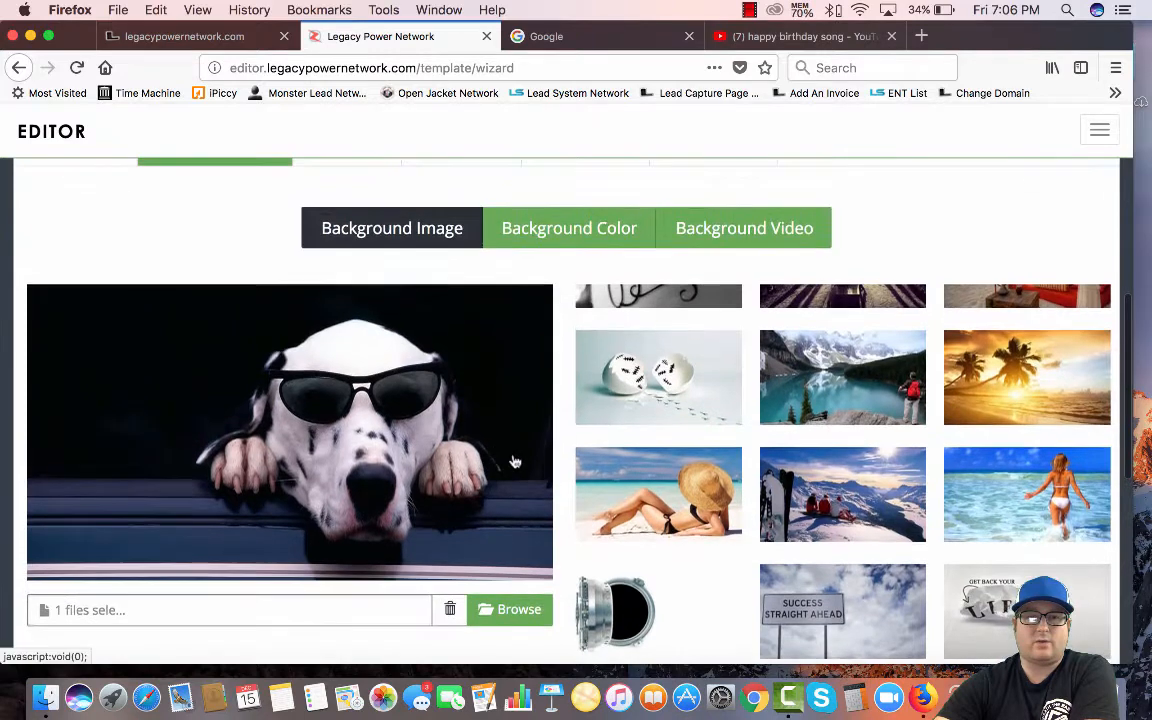
- Switch to the Google page and run an image search for "Happy birthday 1920x1080"
click(576, 42)
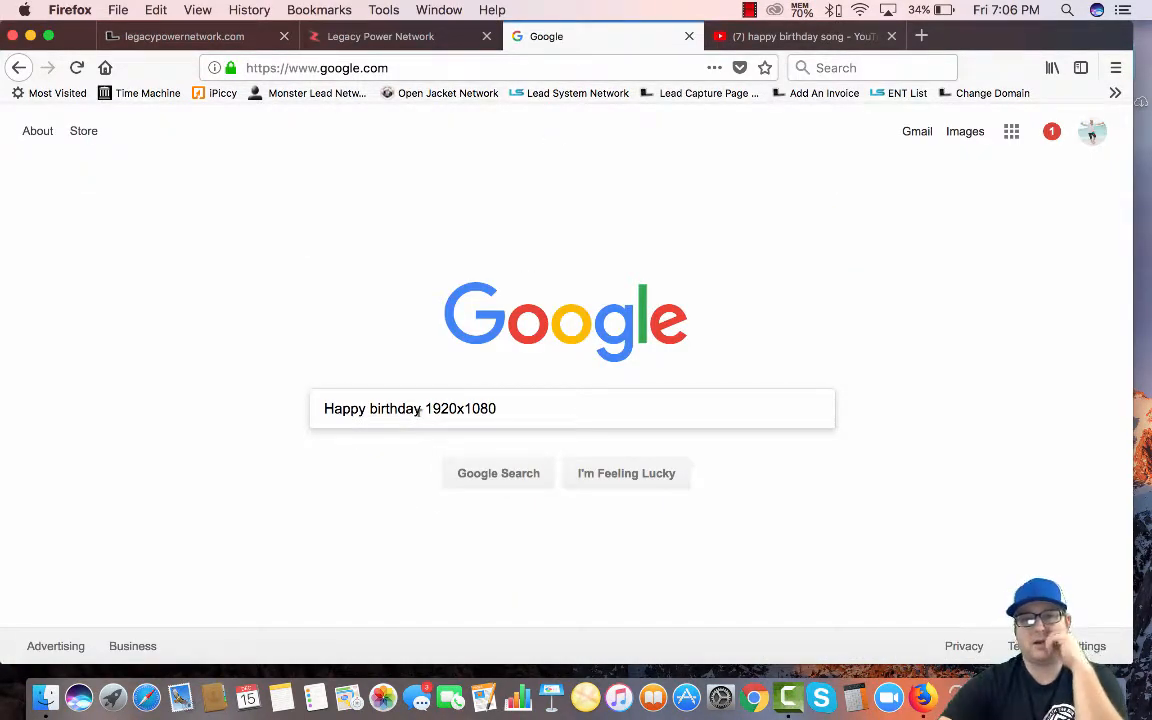
drag(505, 407, 432, 398)
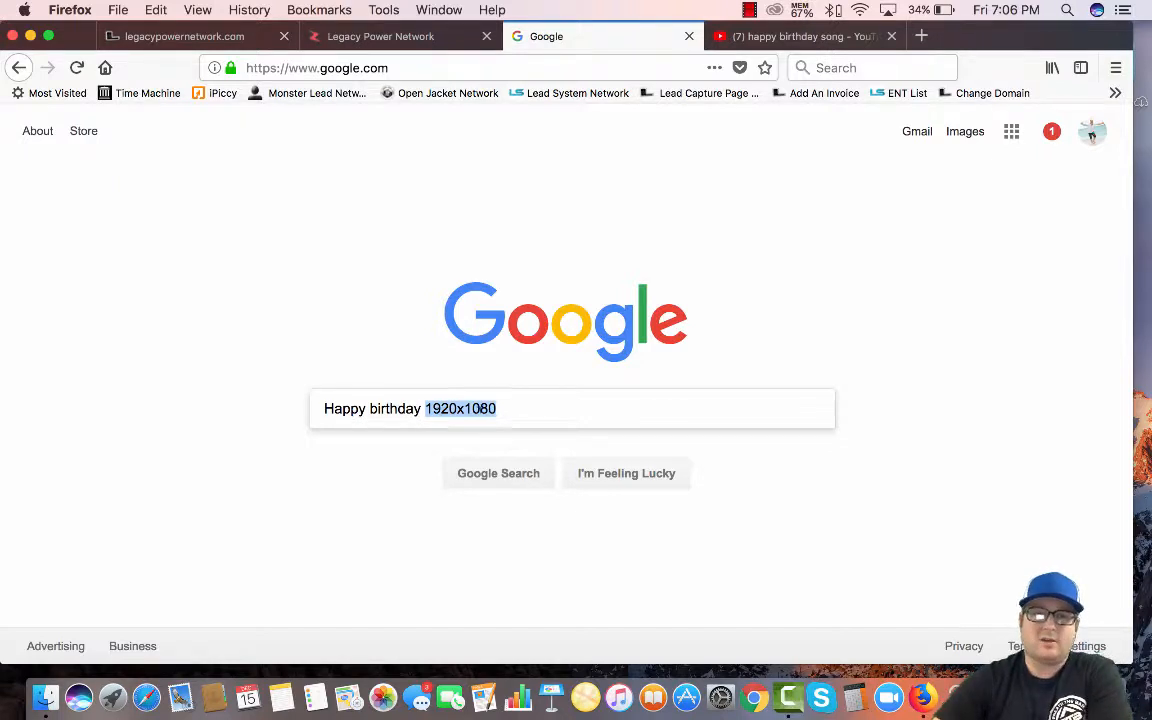
click(509, 407)
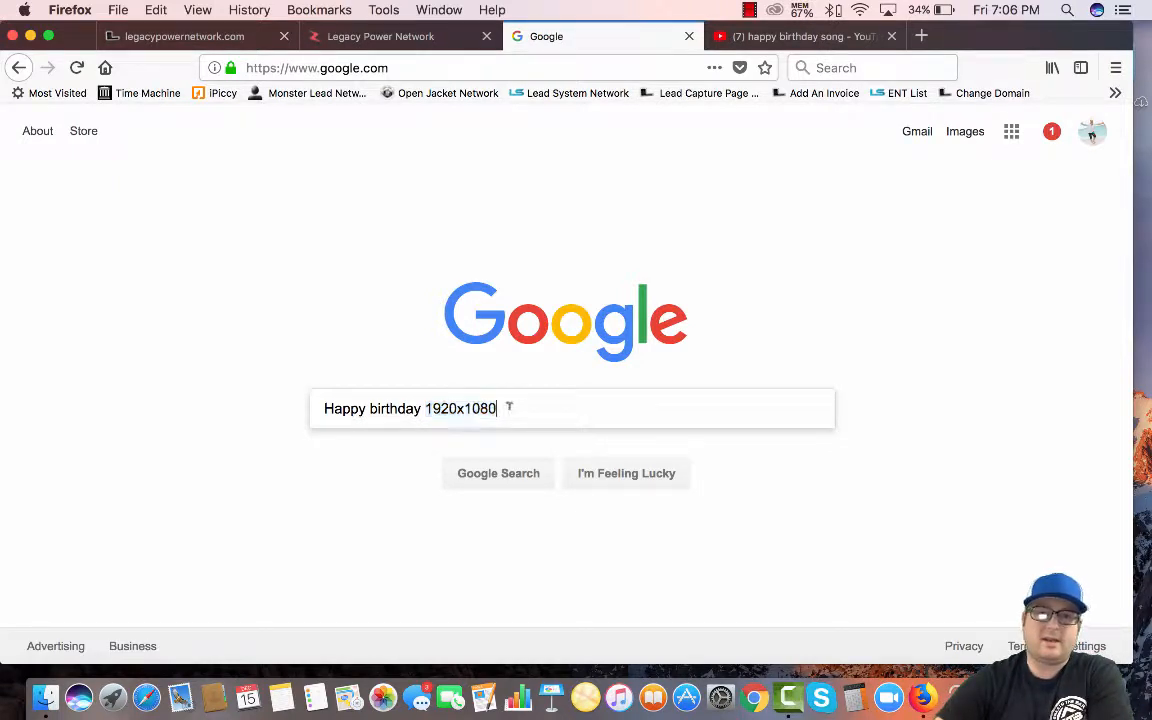
click(513, 480)
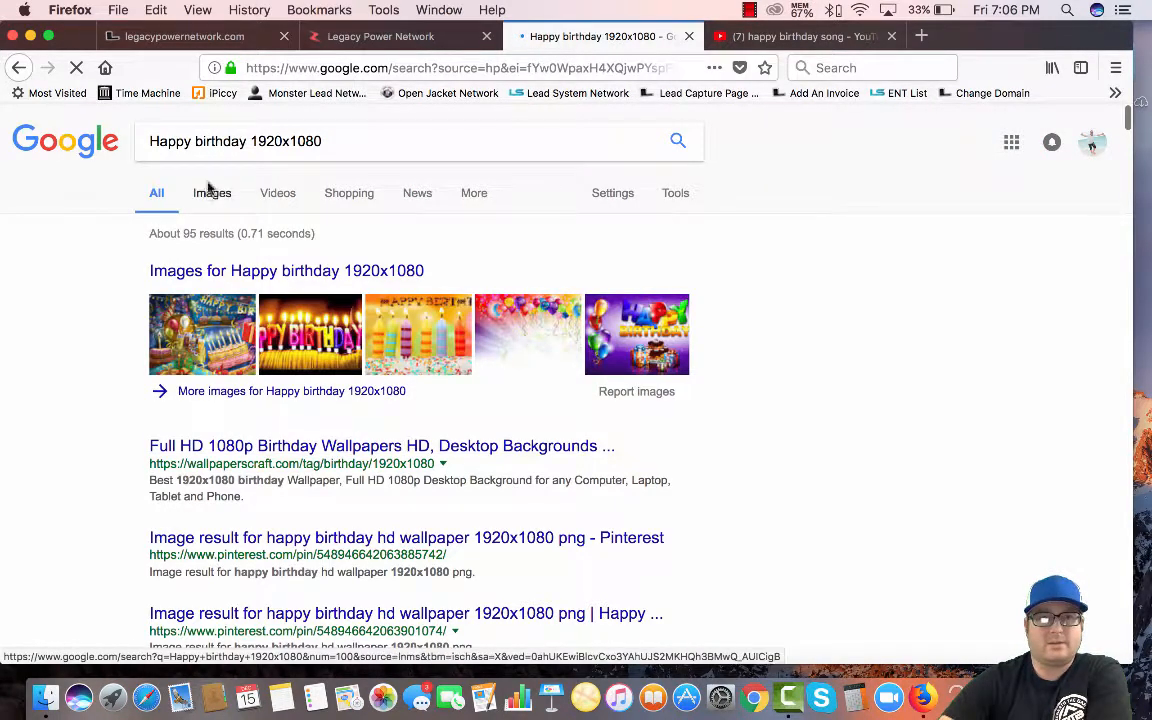
click(213, 195)
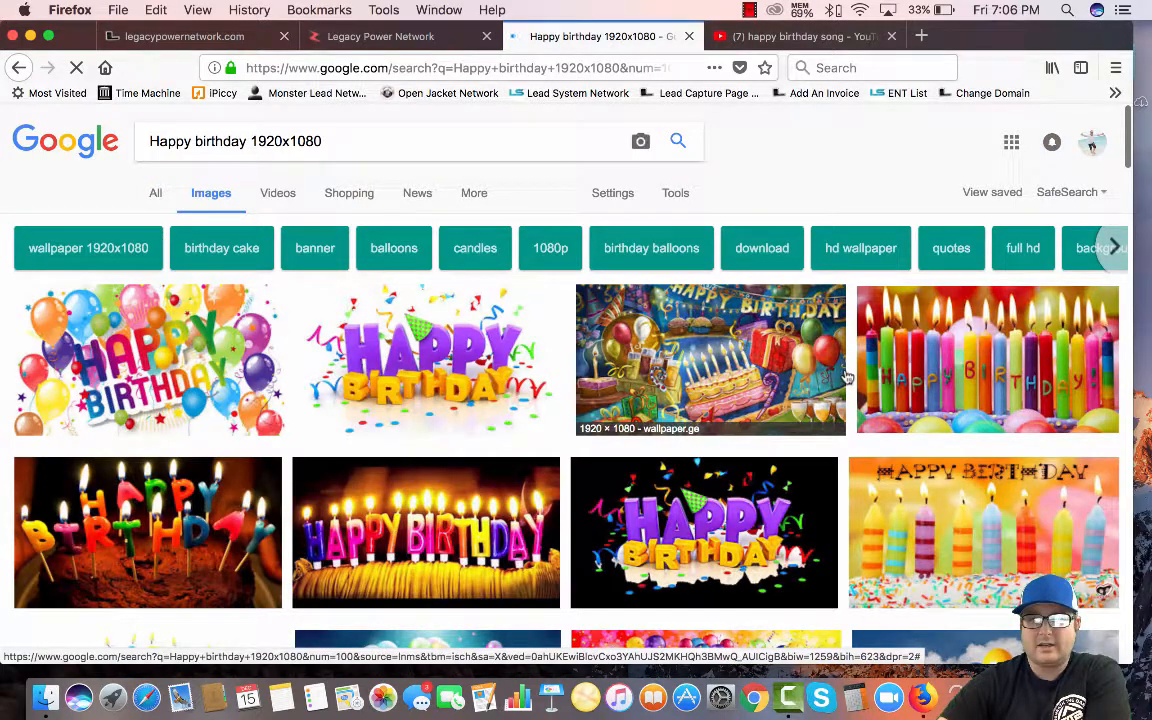
- Browse the birthday image results and open the preview of the white cake with blue and yellow candles
scroll(463, 487, down, 1)
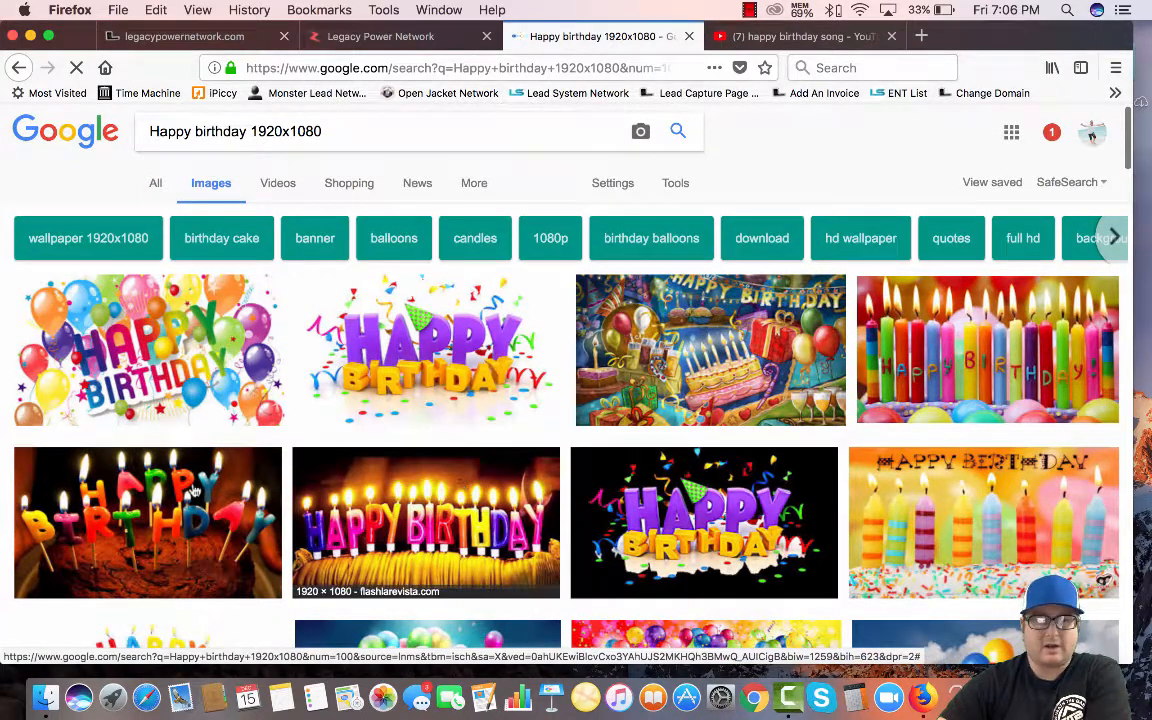
scroll(195, 490, down, 10)
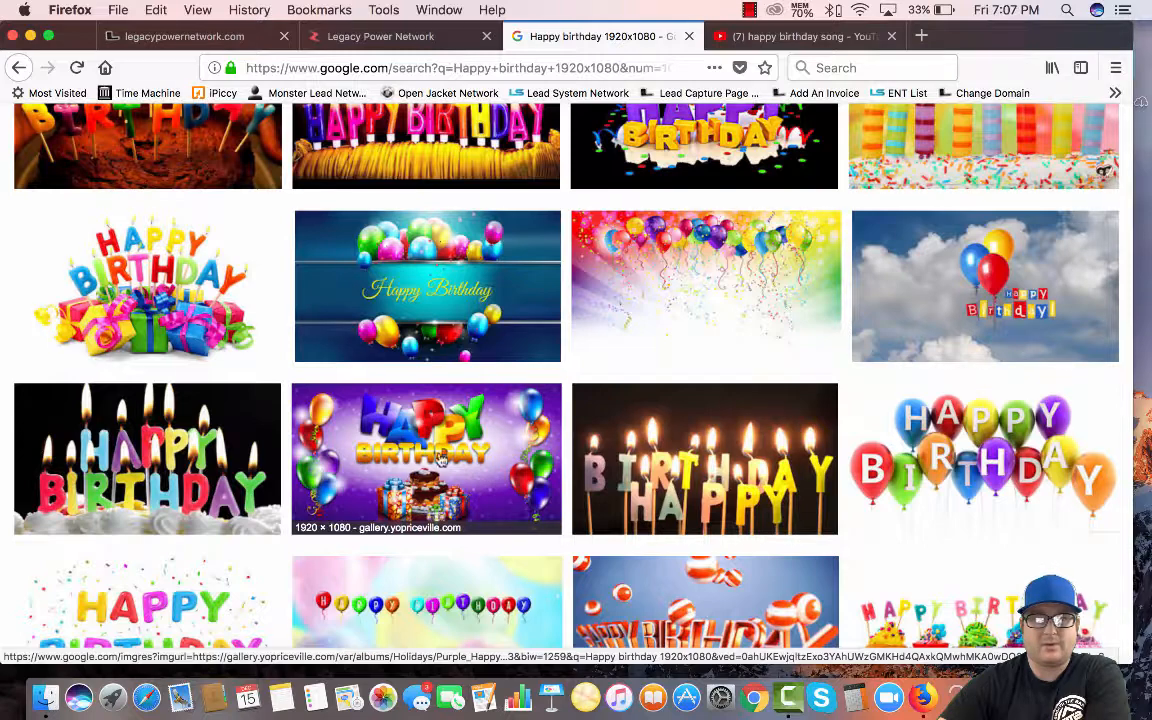
scroll(441, 456, down, 10)
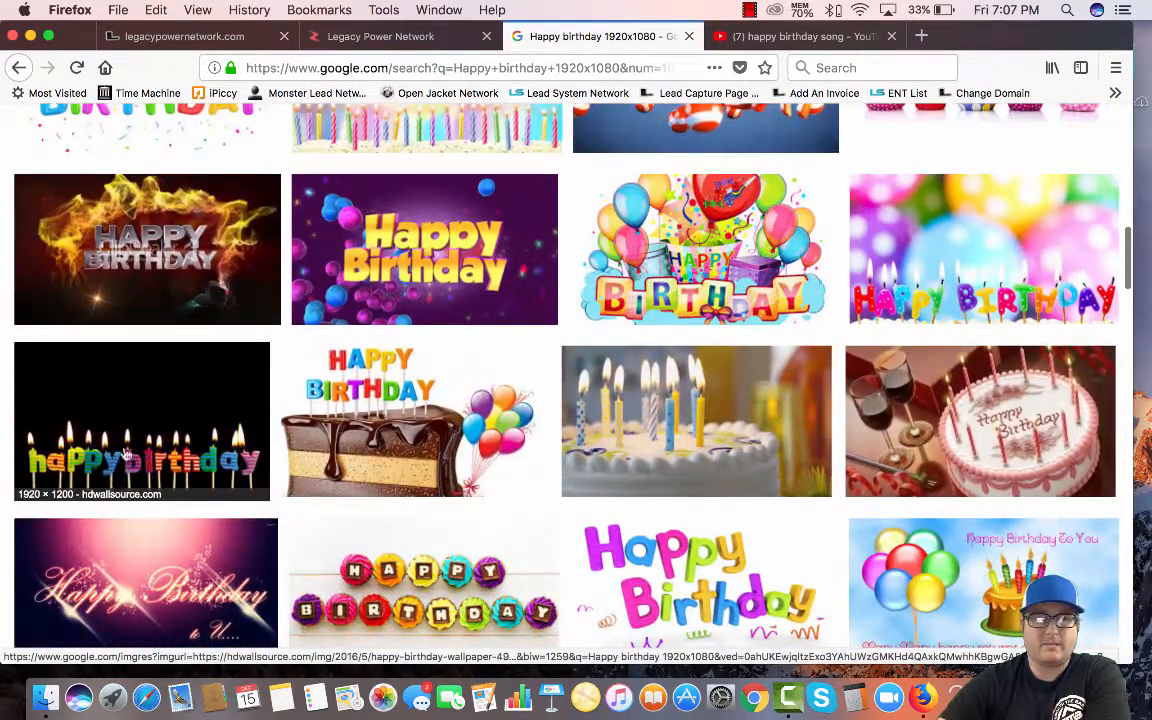
click(675, 420)
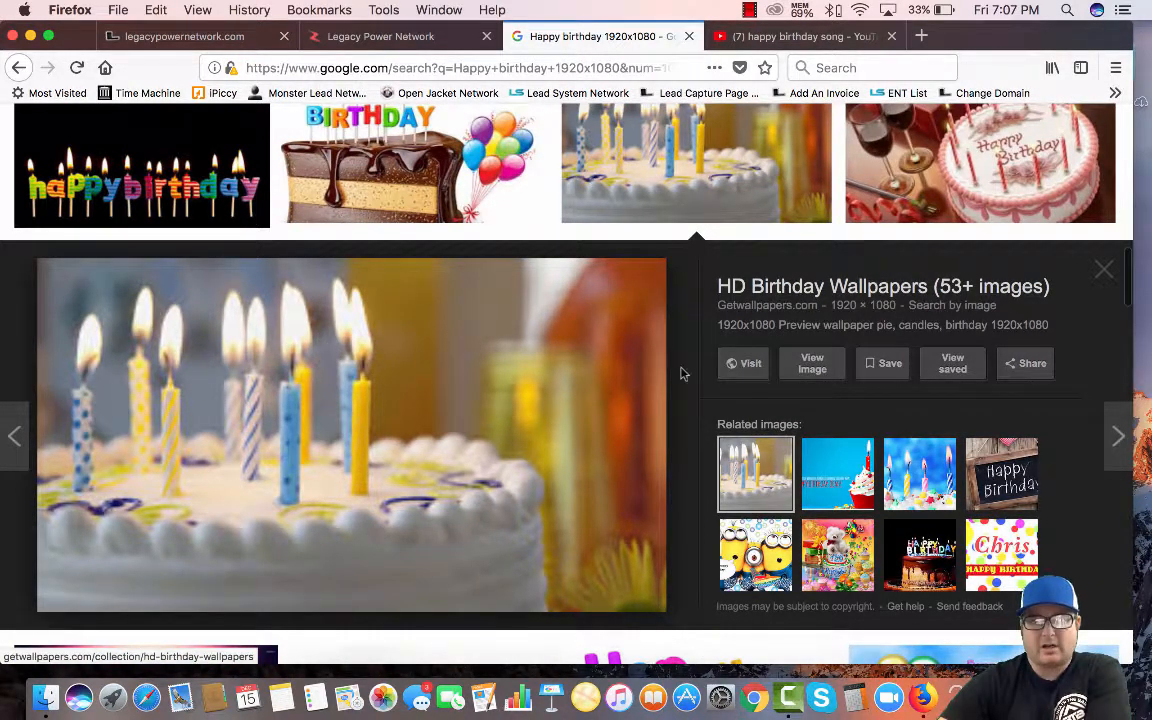
- Try to save the full-size cake image from its GetWallpapers page, dismissing the download pop-ups and closing the page
click(813, 372)
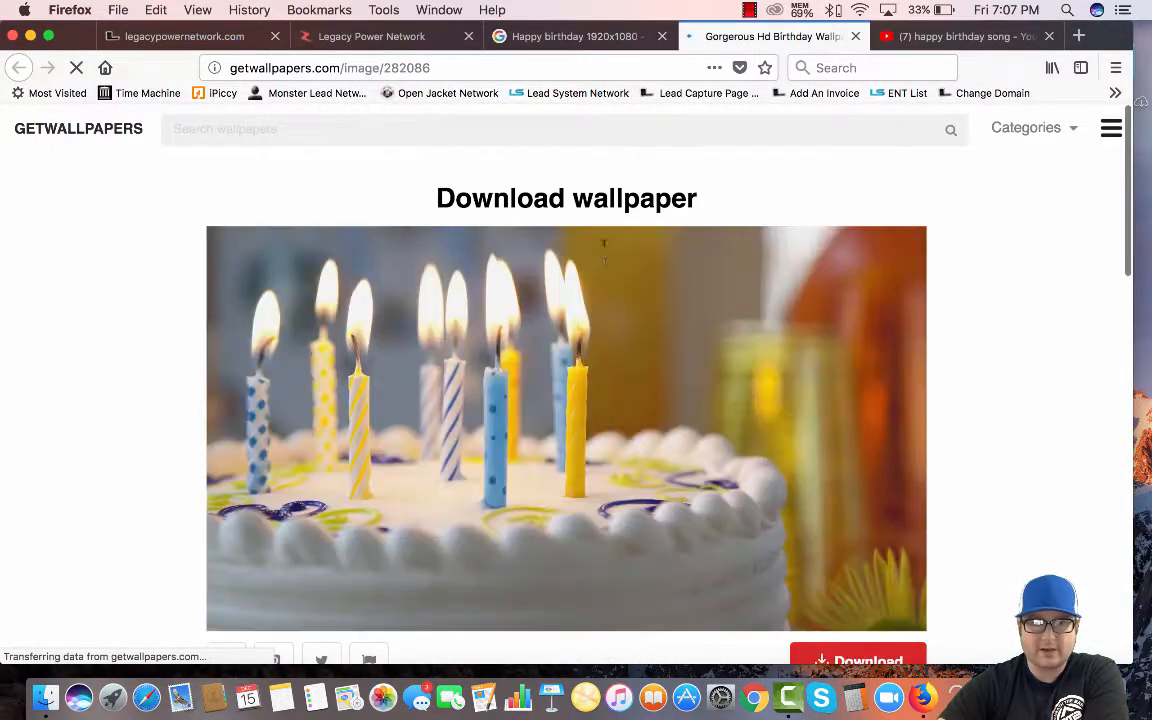
scroll(144, 406, down, 2)
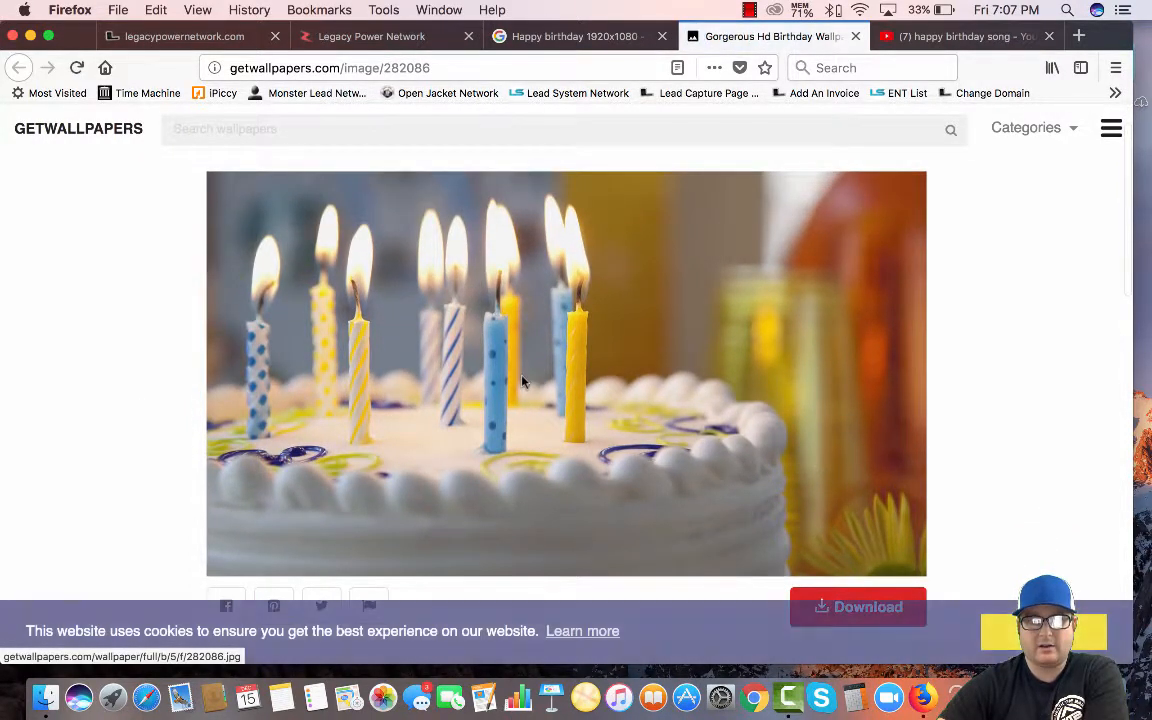
right_click(524, 372)
click(716, 232)
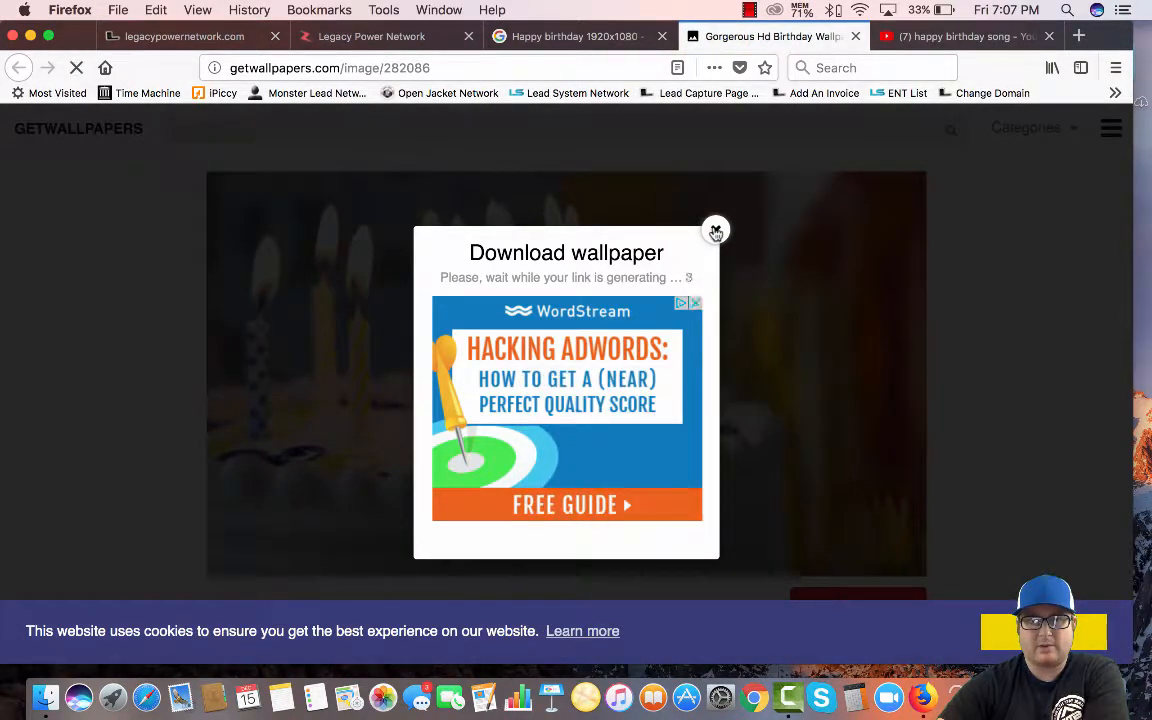
click(716, 229)
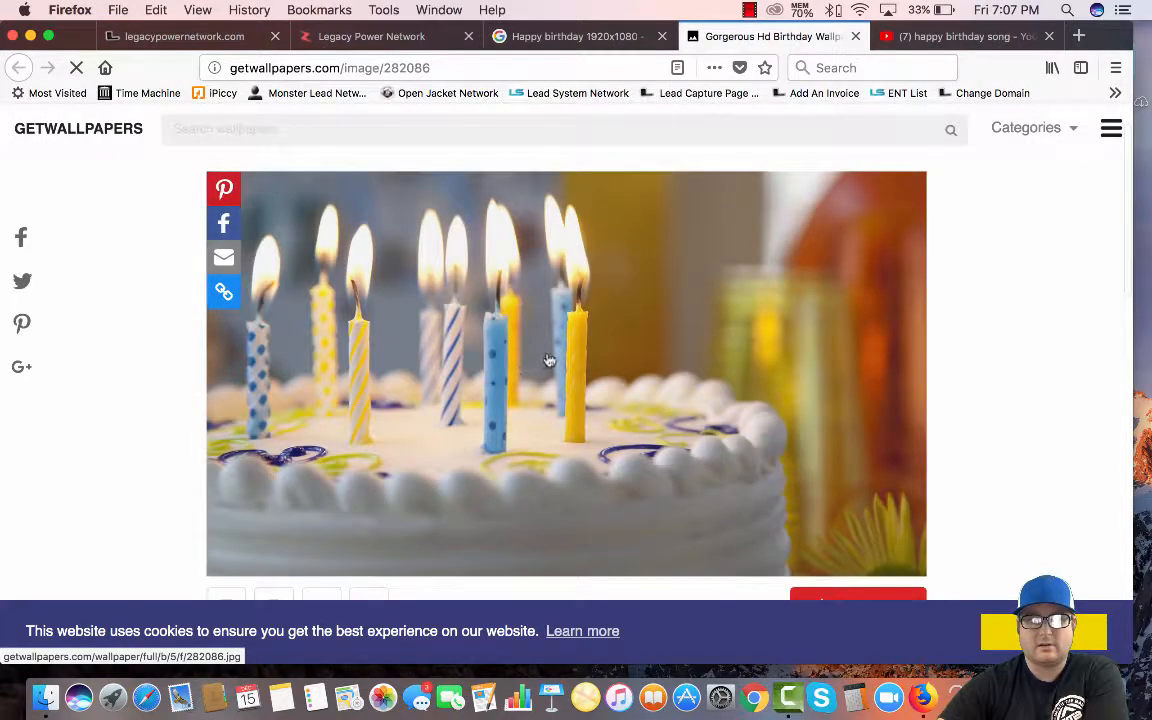
right_click(549, 347)
click(716, 232)
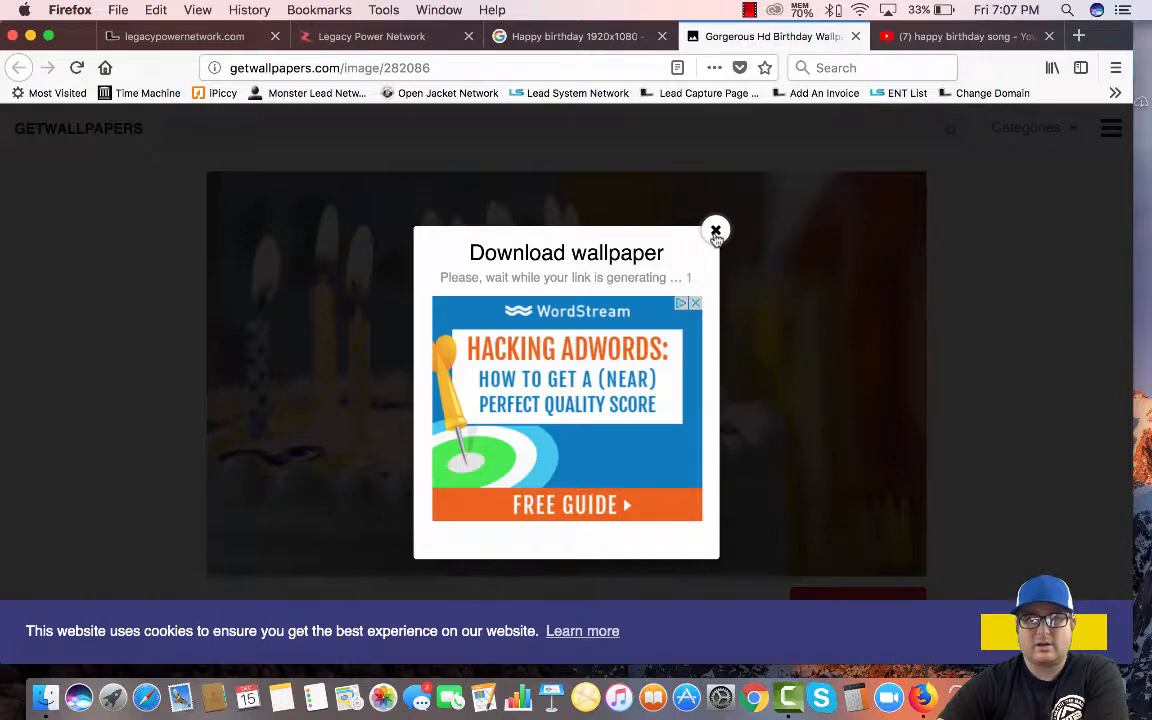
click(716, 232)
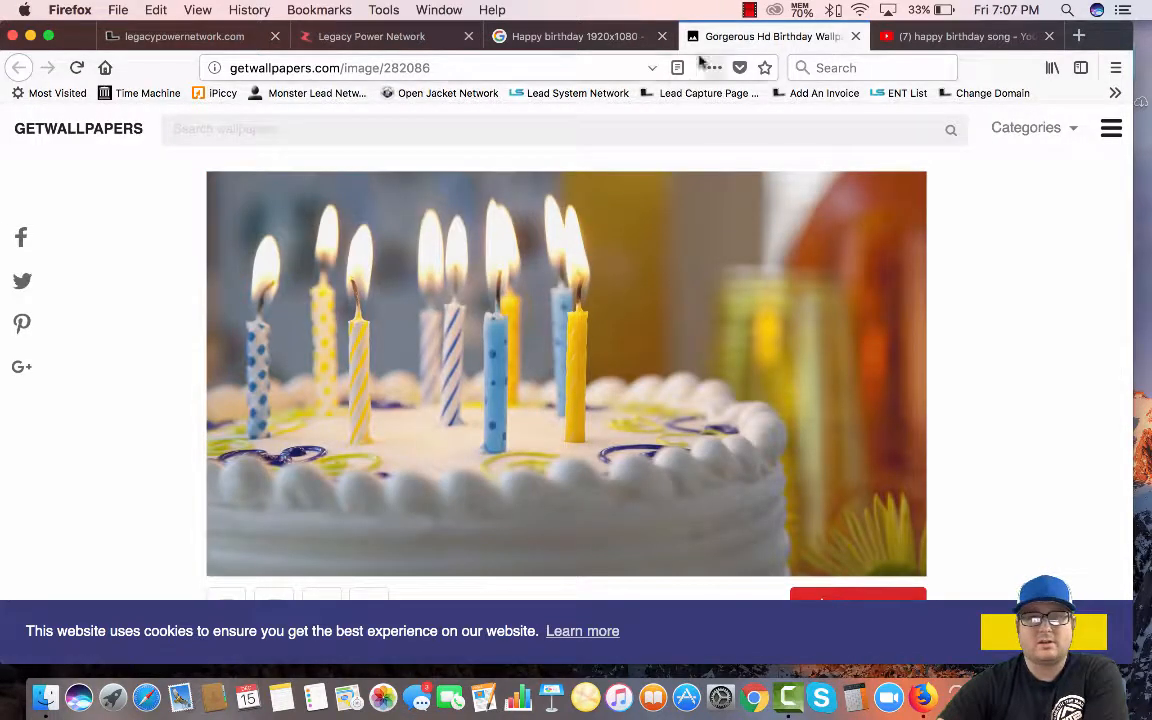
click(853, 37)
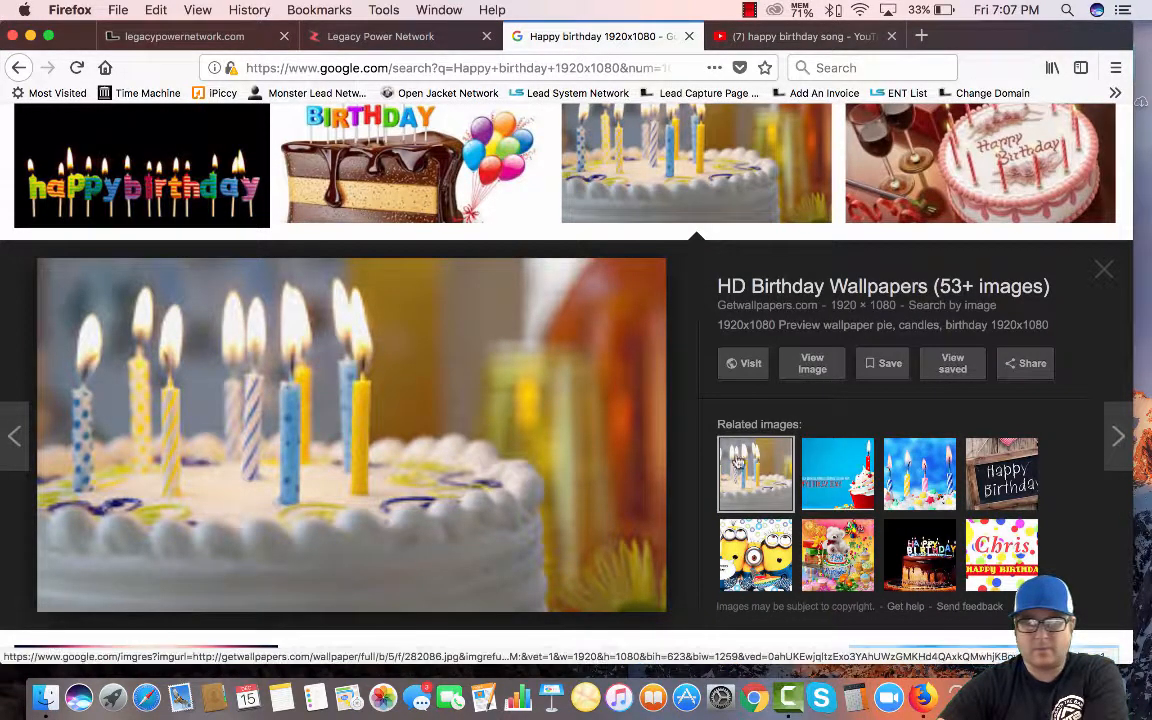
- Pick the related image of striped candles on a blue background and save it to the Desktop as birthdayimage
click(919, 473)
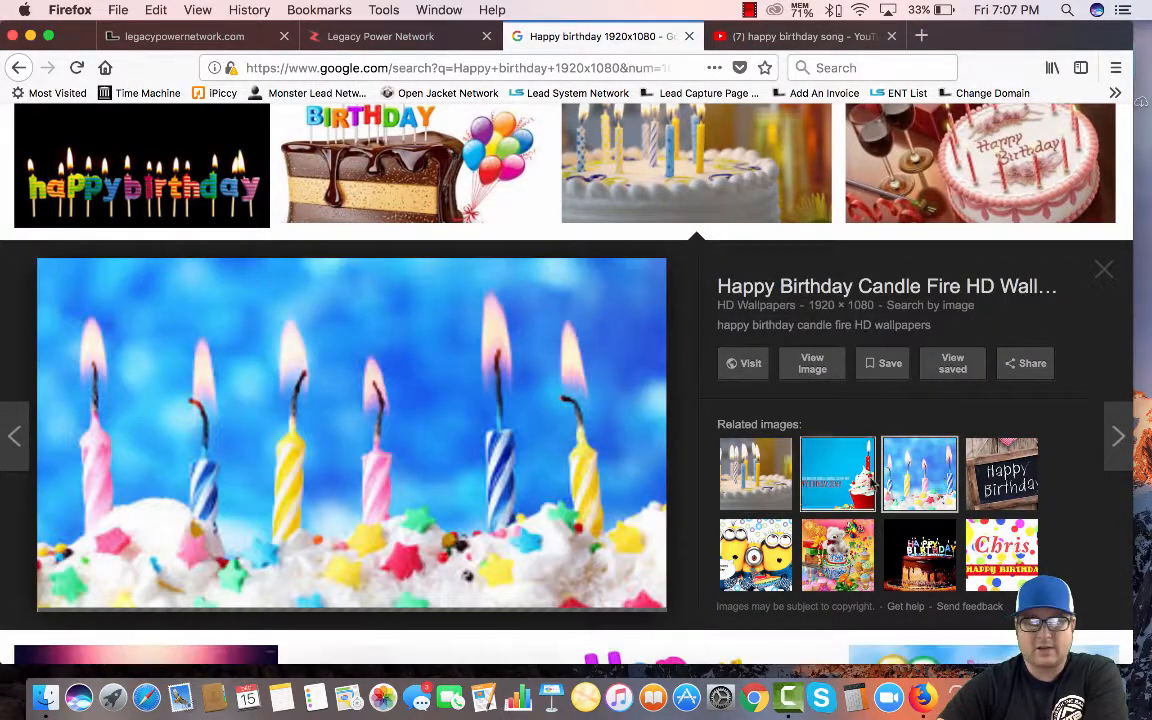
right_click(333, 445)
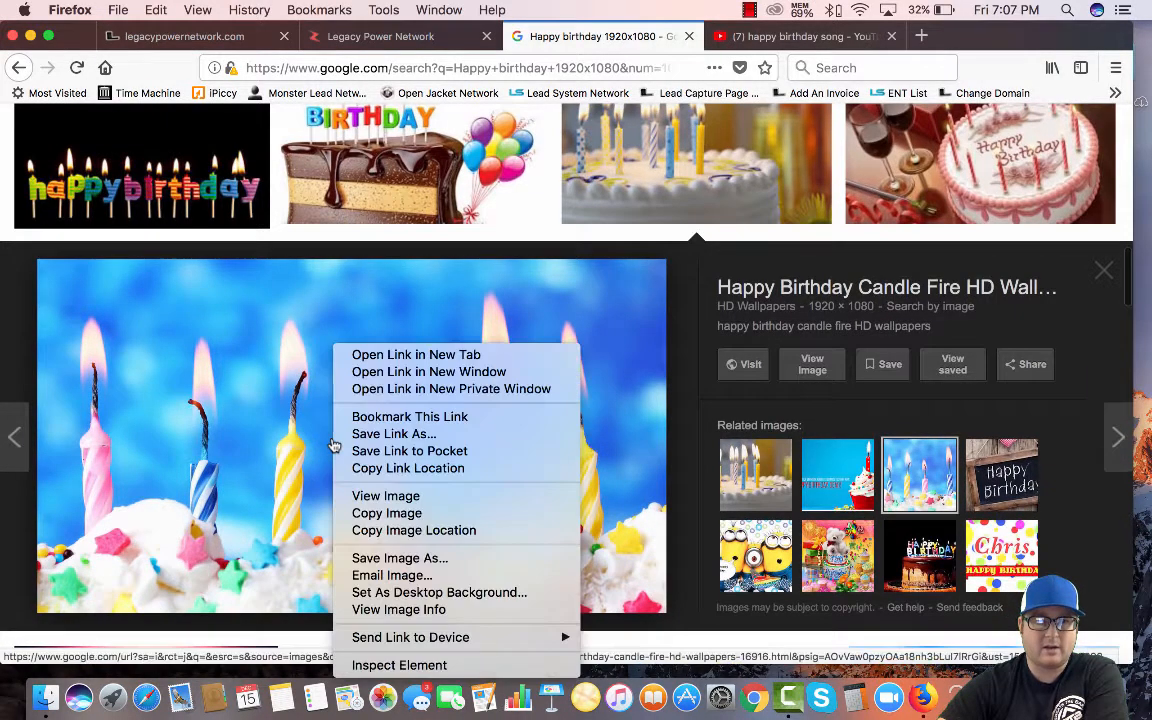
click(398, 558)
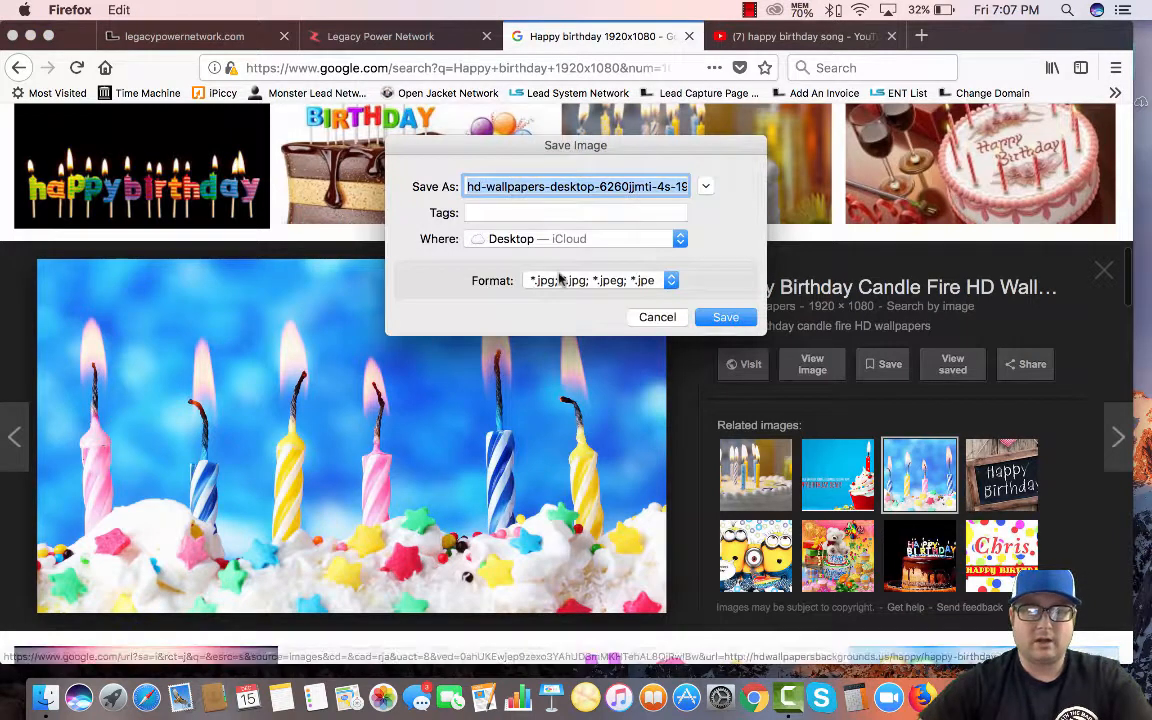
text(birthdayimage)
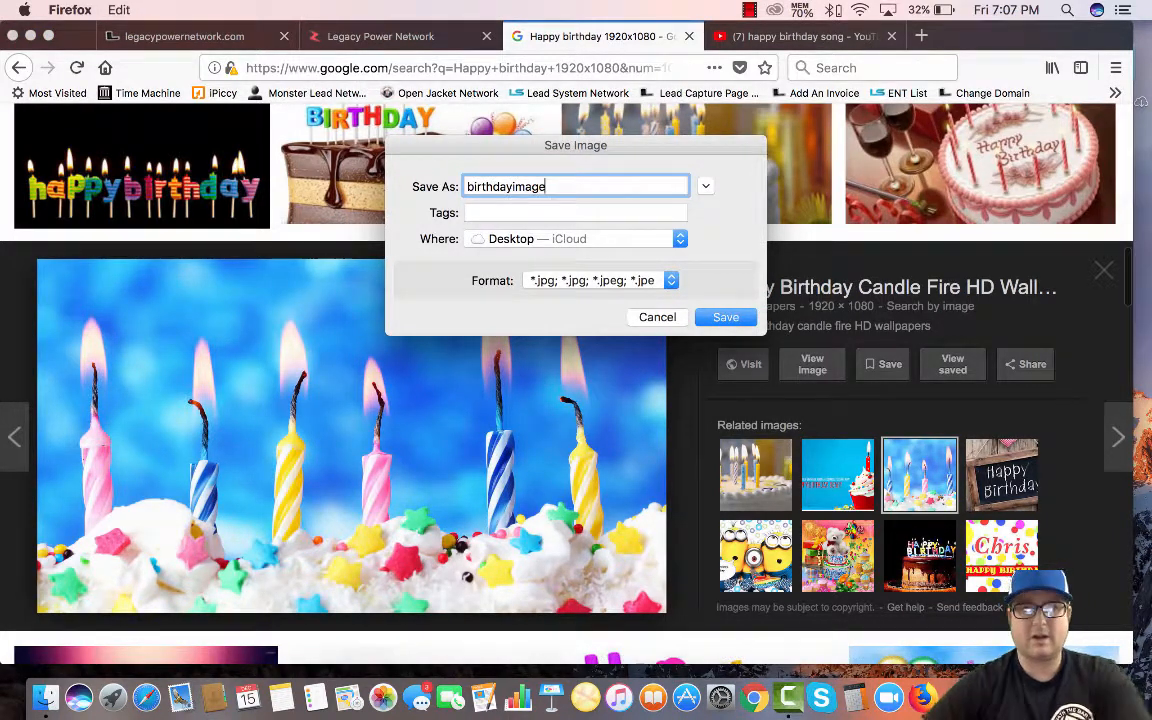
click(717, 318)
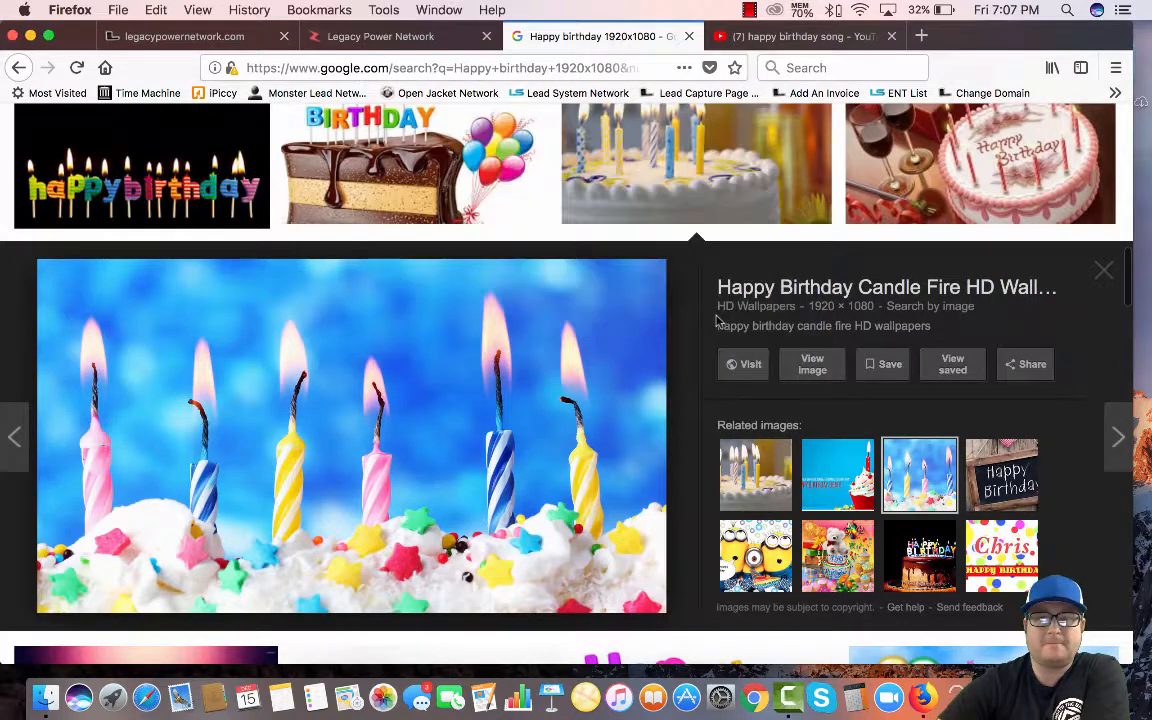
- Return to the Legacy Power Network editor and upload birthdayimage.jpg from the Desktop as the page's background image
click(380, 37)
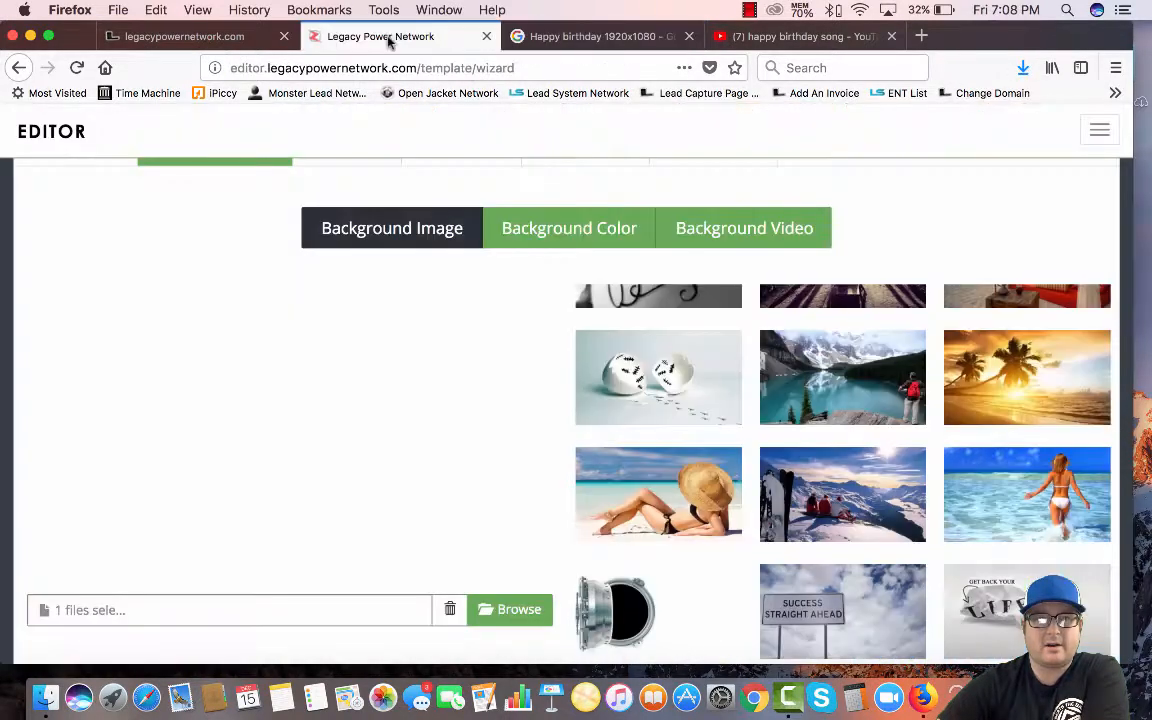
scroll(163, 250, down, 1)
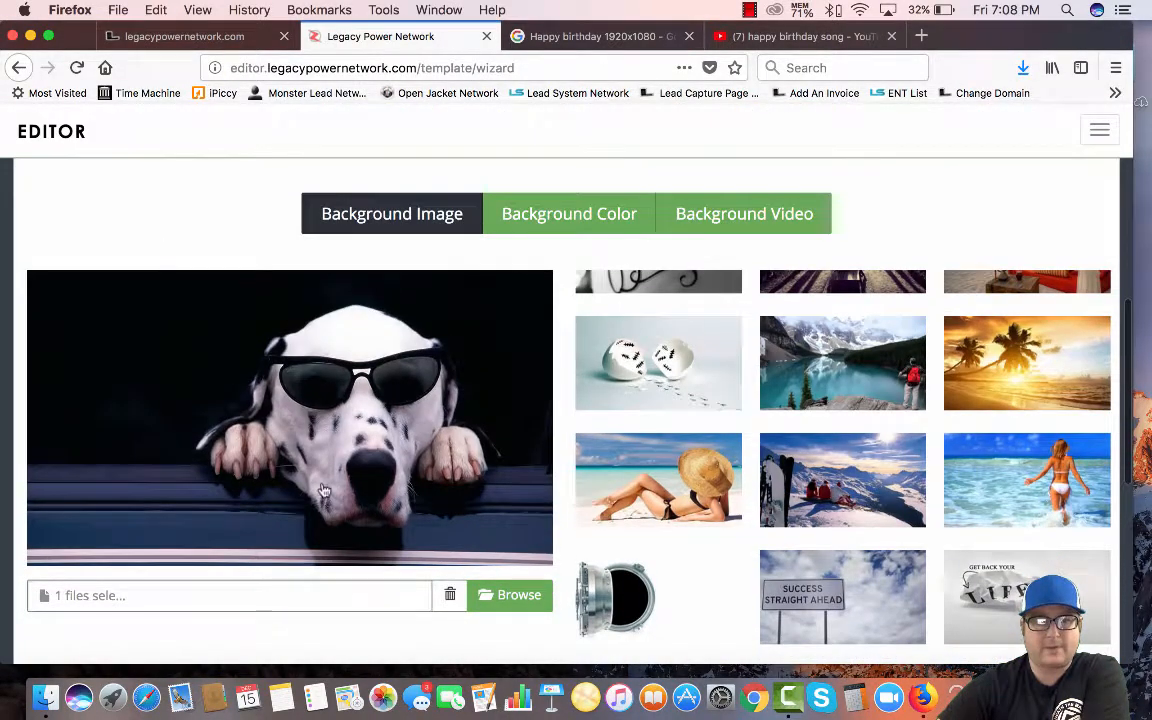
click(530, 607)
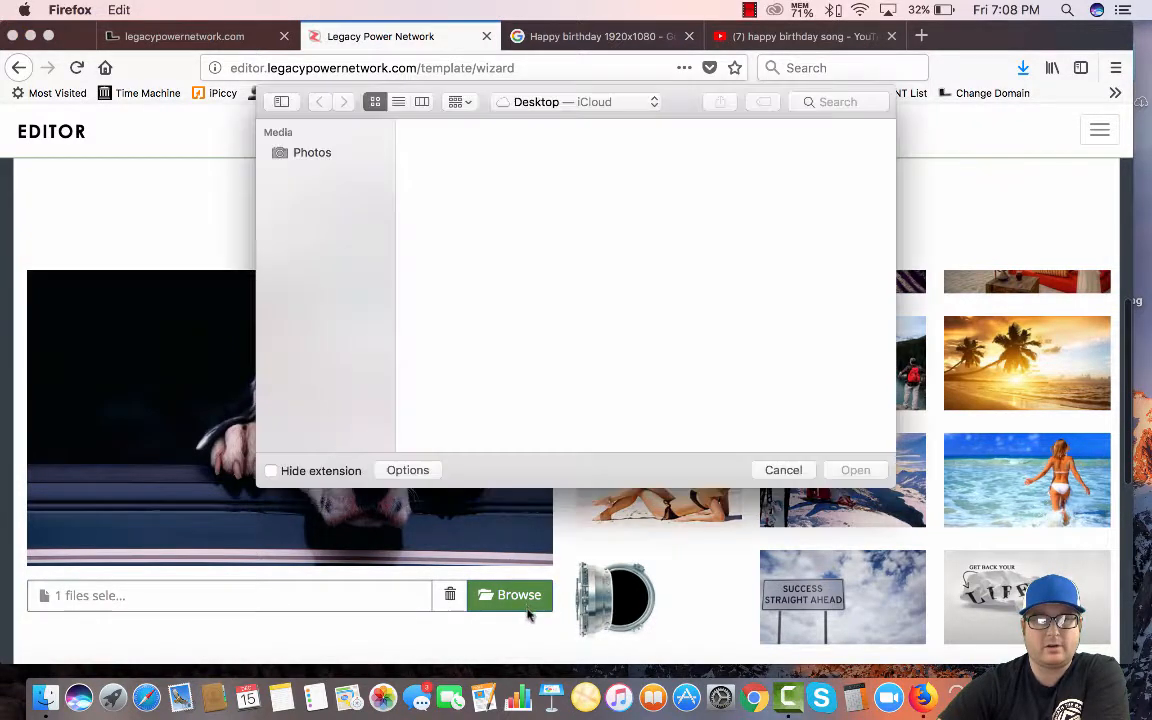
click(470, 165)
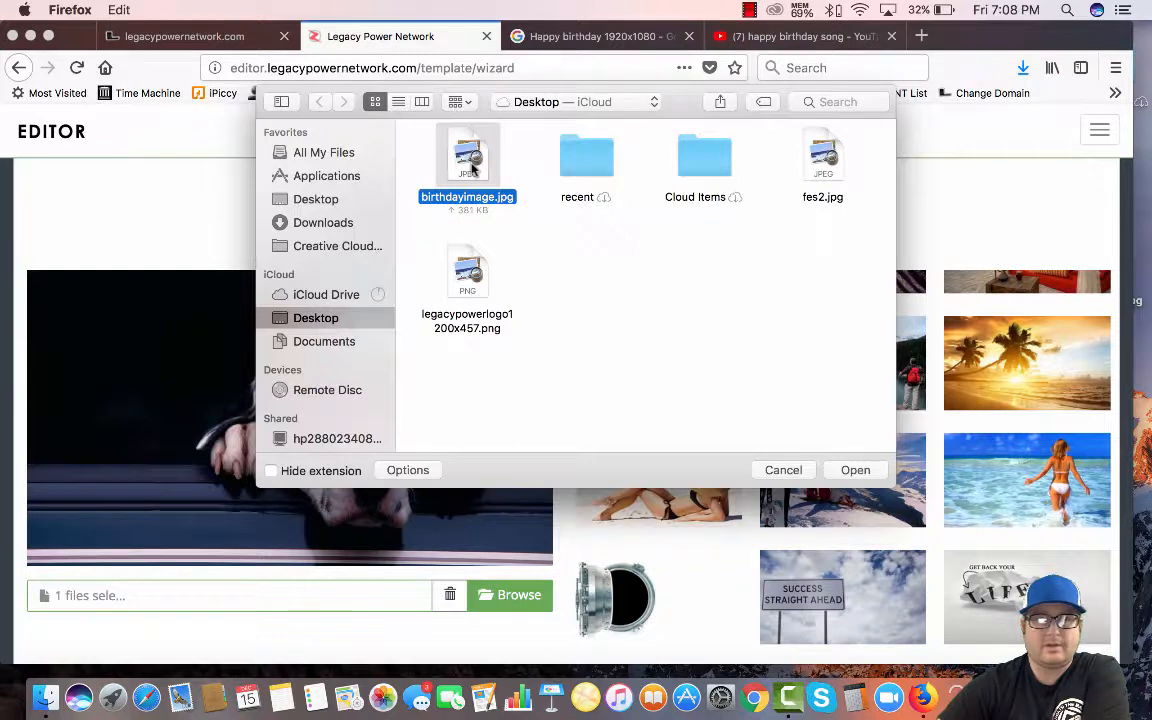
double_click(474, 170)
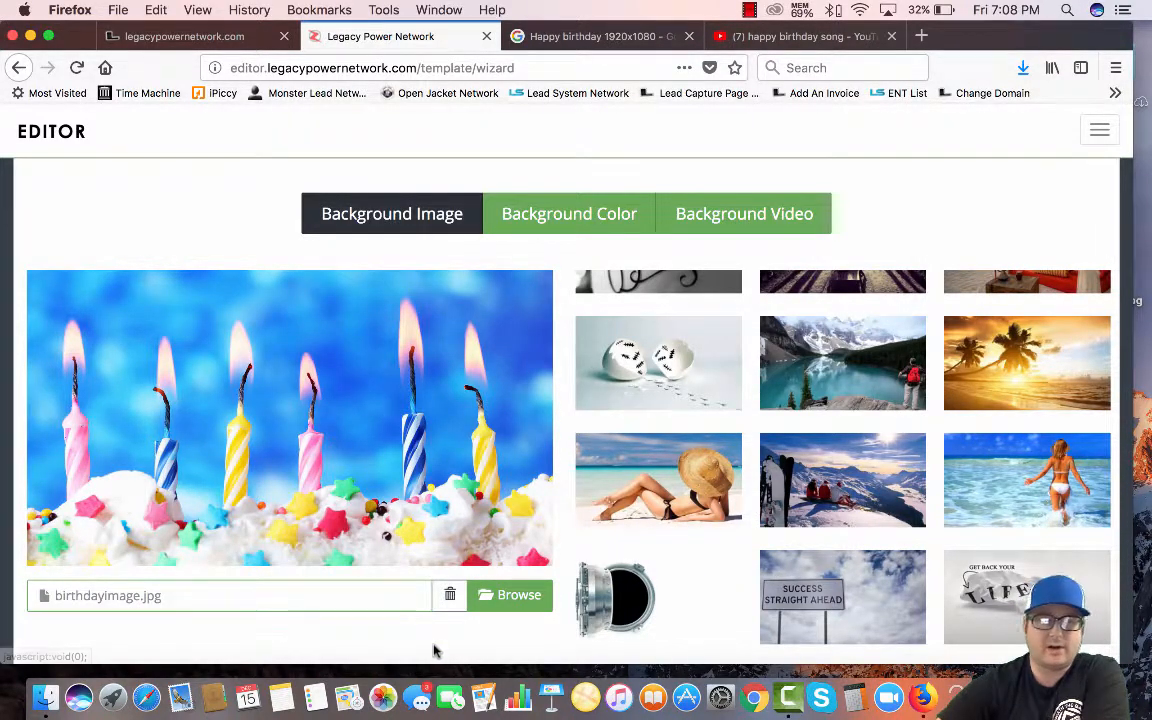
- Advance the wizard to the Form stage and bring up its form elements
scroll(437, 651, down, 2)
scroll(437, 648, down, 5)
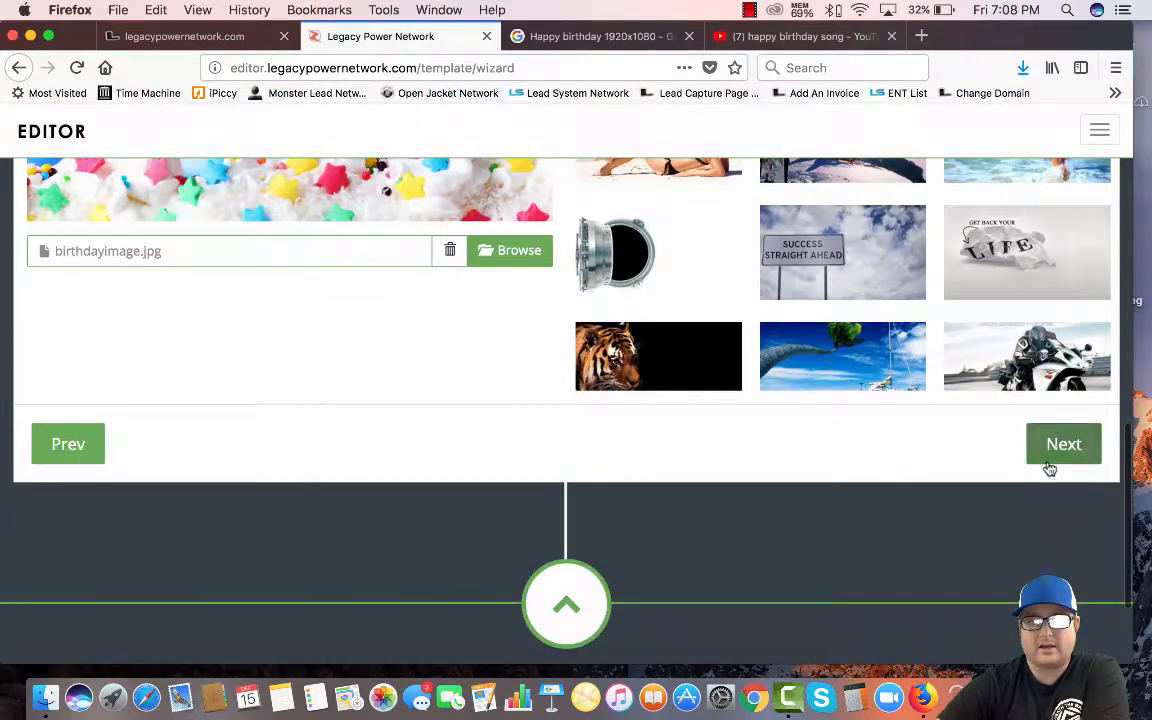
click(1059, 451)
scroll(288, 338, up, 8)
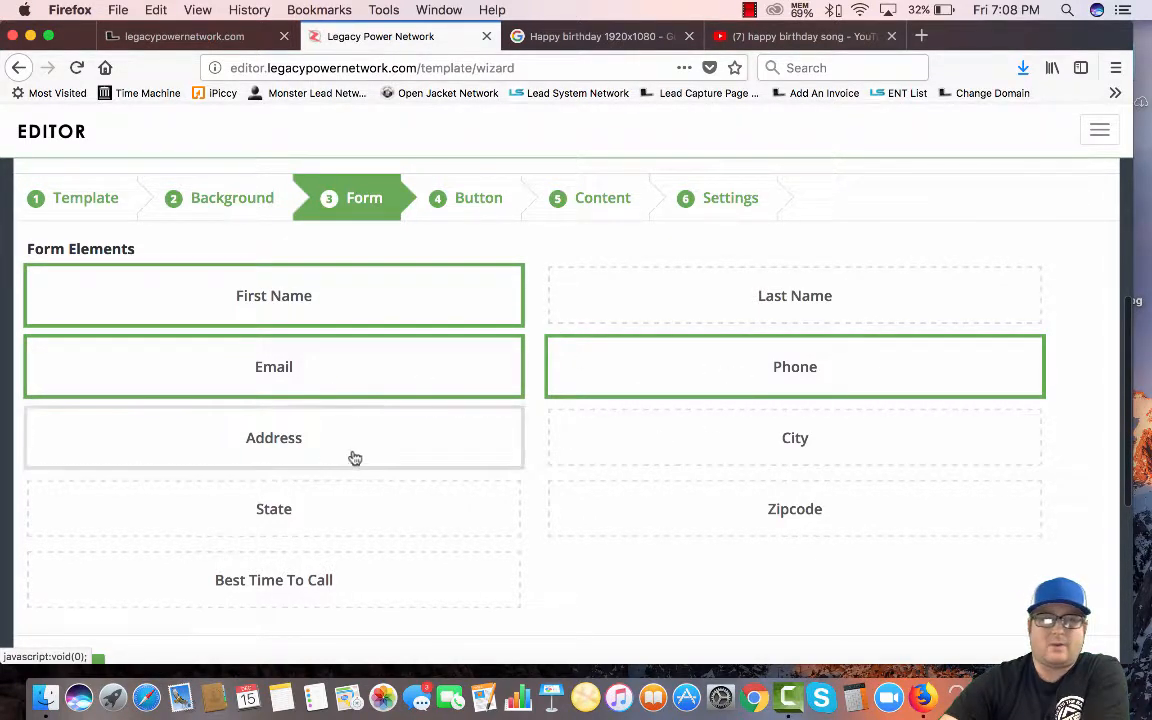
- Try out the Address, City, Zipcode and State form elements, and deselect them again
click(460, 440)
click(792, 440)
click(767, 514)
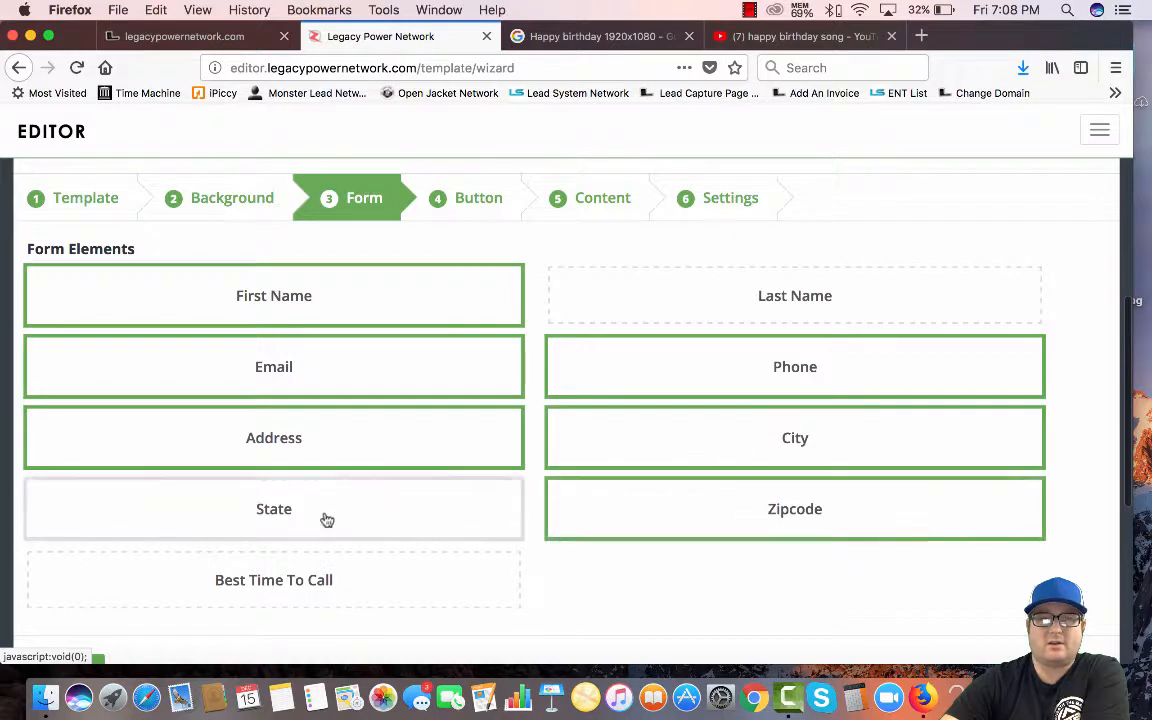
click(318, 515)
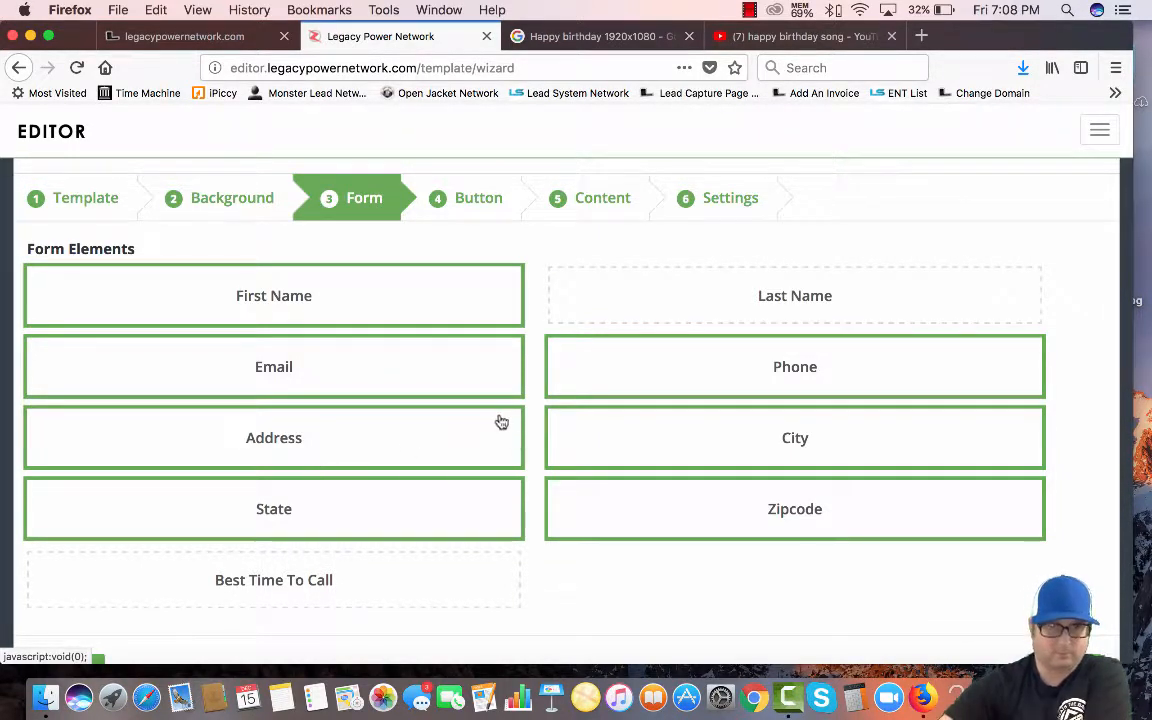
click(317, 446)
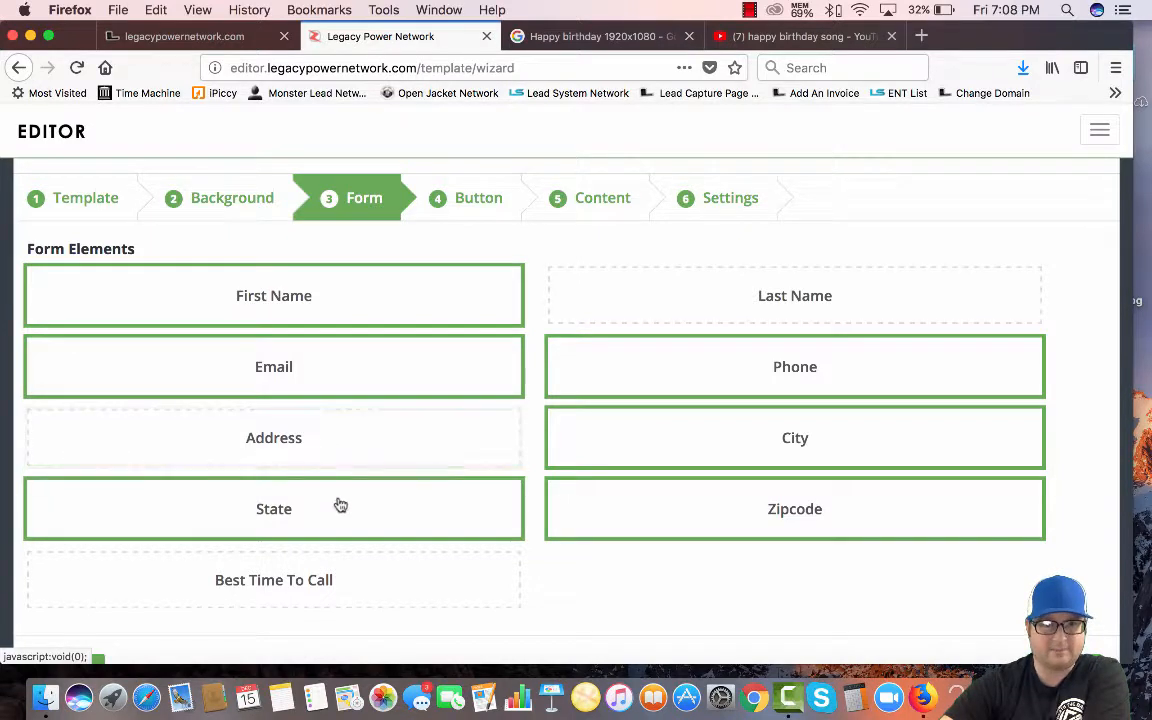
click(686, 454)
click(831, 511)
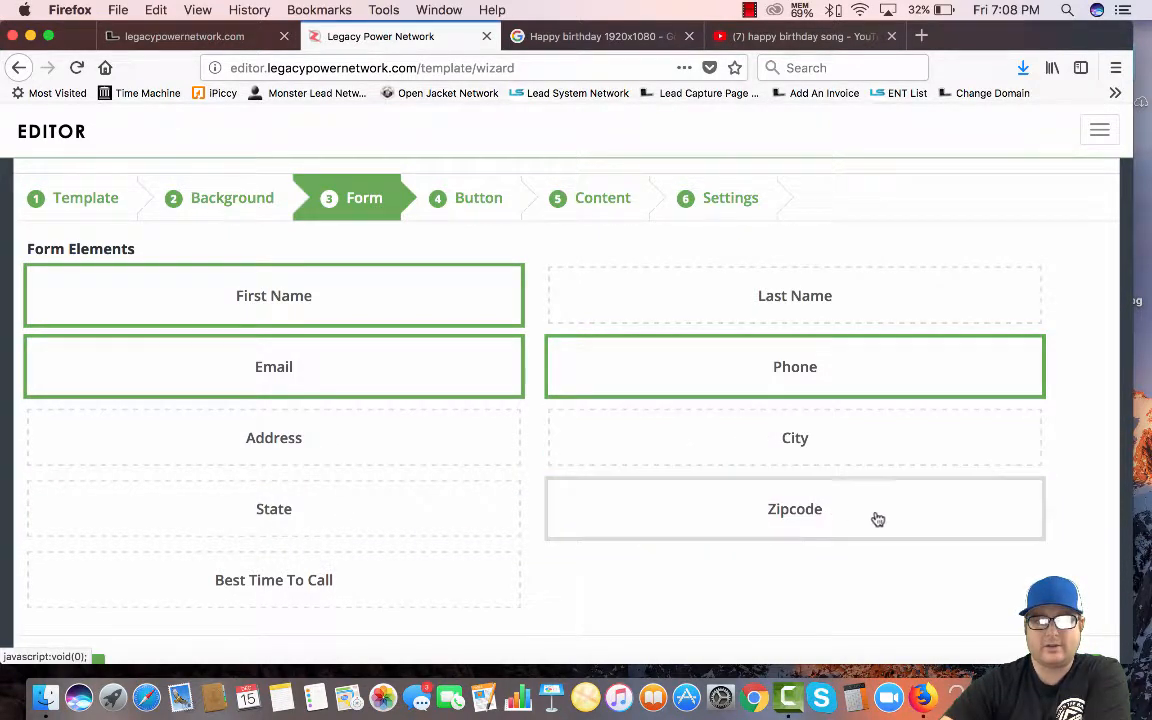
- Advance the wizard to the Button stage and choose Button List as the button type
scroll(1090, 551, down, 1)
scroll(1090, 551, down, 3)
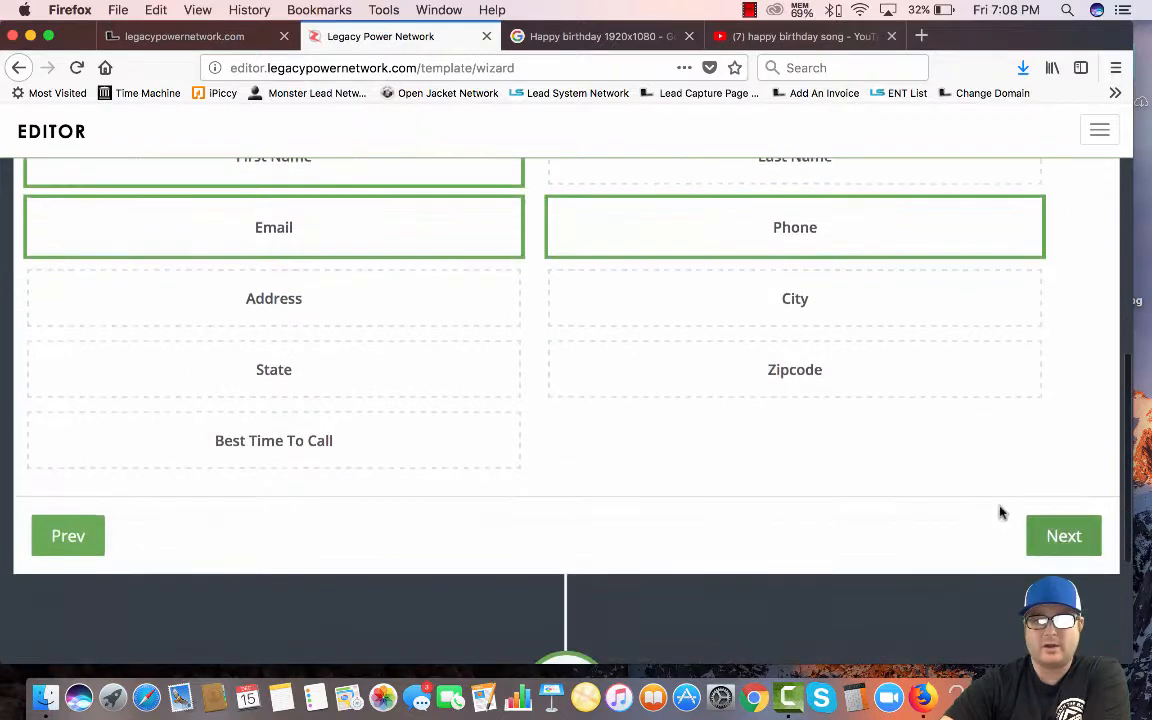
click(1062, 527)
scroll(345, 355, up, 5)
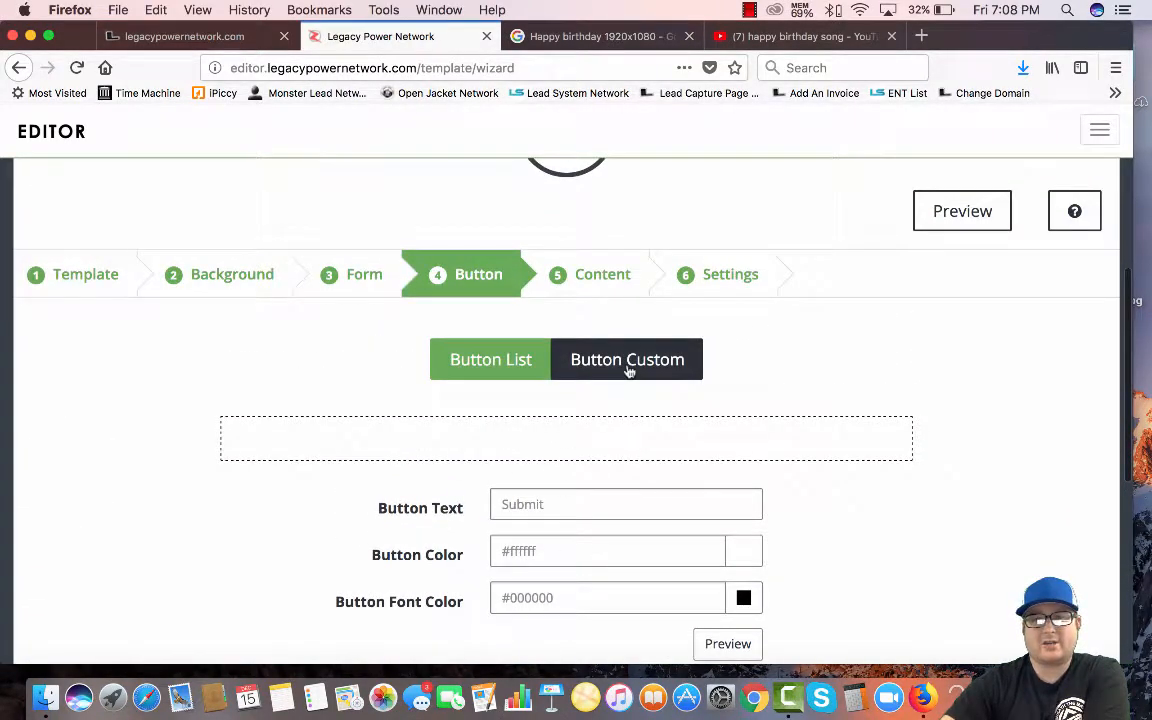
click(487, 362)
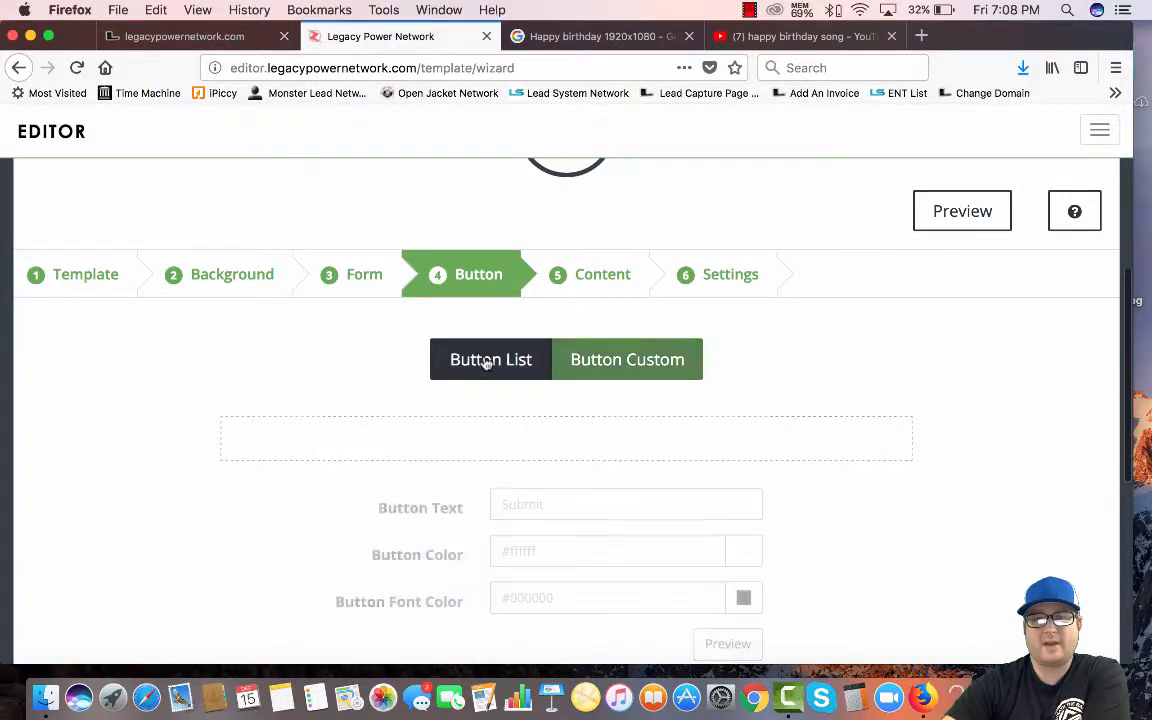
- Look through the ready-made button designs in the button list
scroll(906, 491, down, 2)
scroll(815, 485, down, 10)
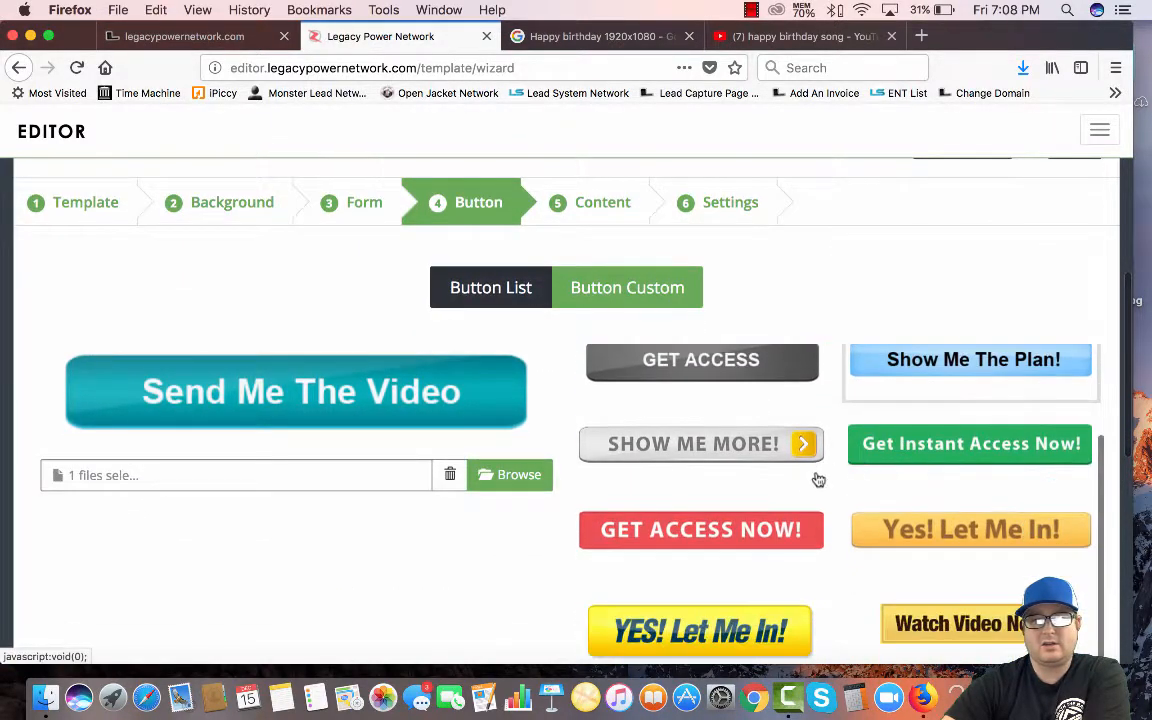
scroll(811, 493, down, 1)
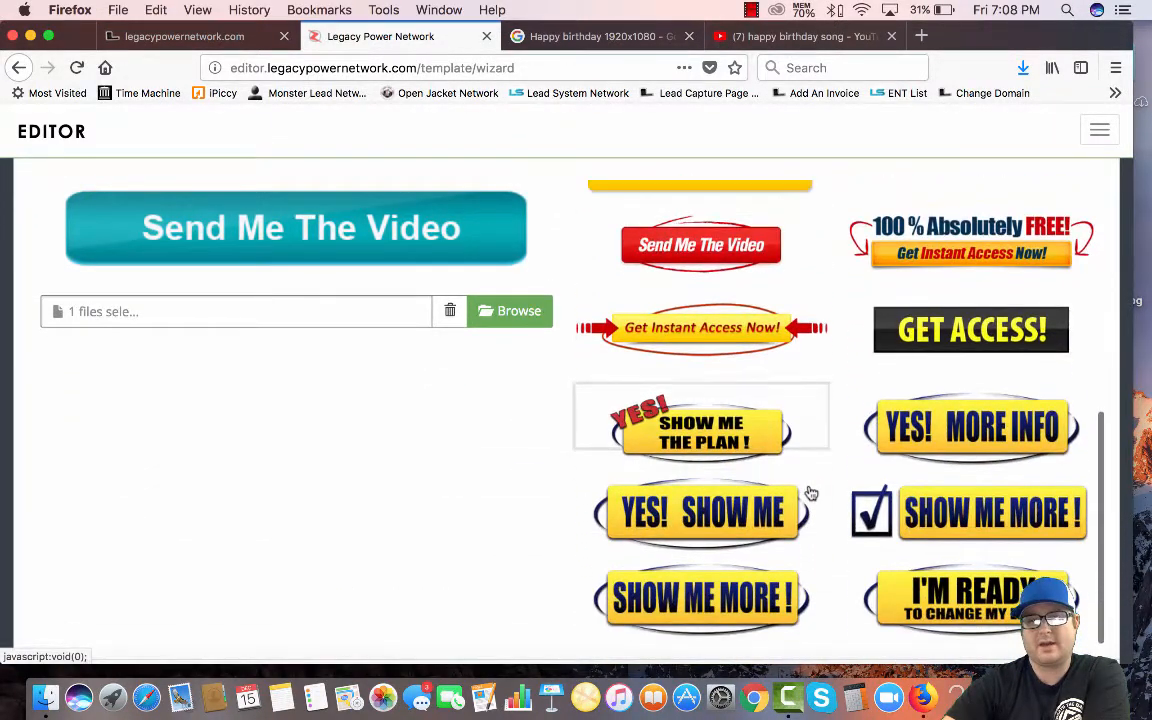
scroll(808, 491, up, 8)
scroll(527, 449, up, 10)
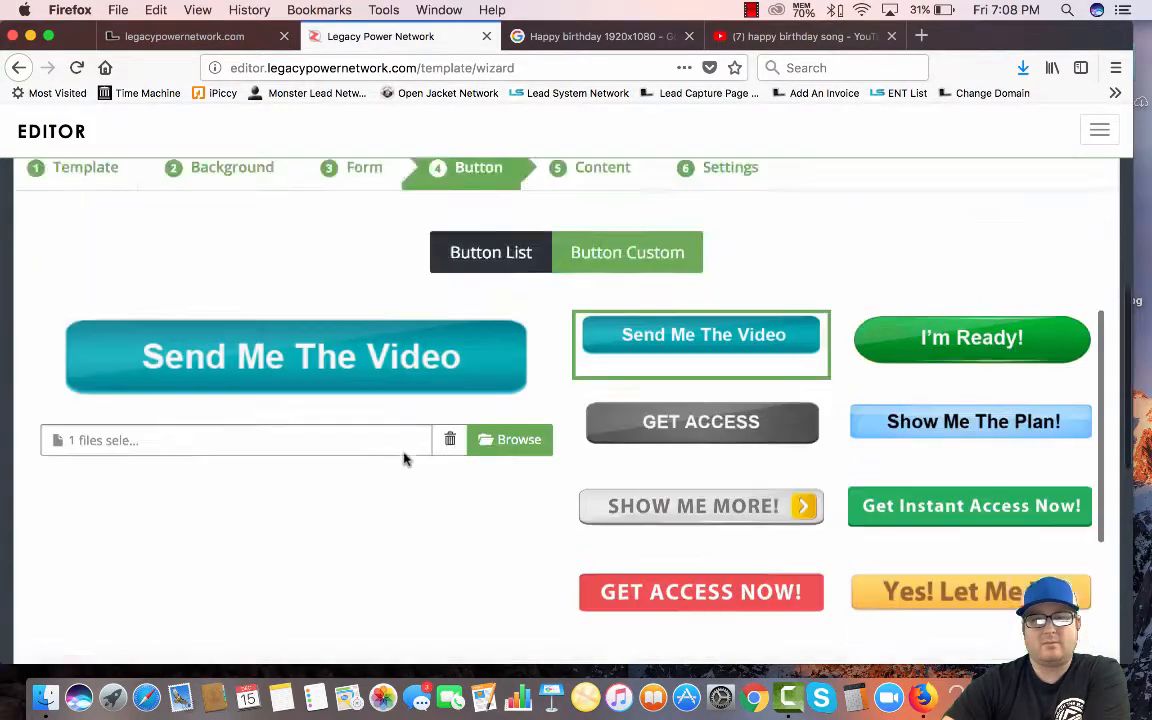
scroll(784, 560, down, 5)
scroll(784, 562, down, 1)
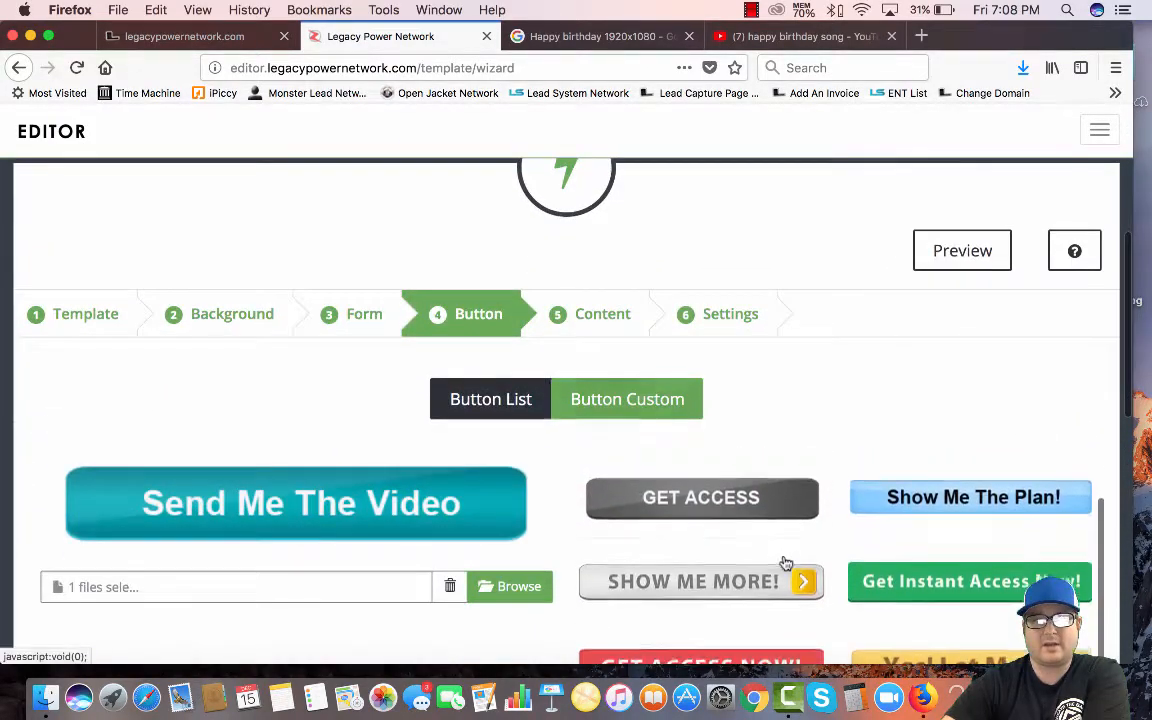
- Switch the button type to Button Custom and replace the button text with "Count me in on the party!"
click(622, 402)
scroll(810, 397, down, 2)
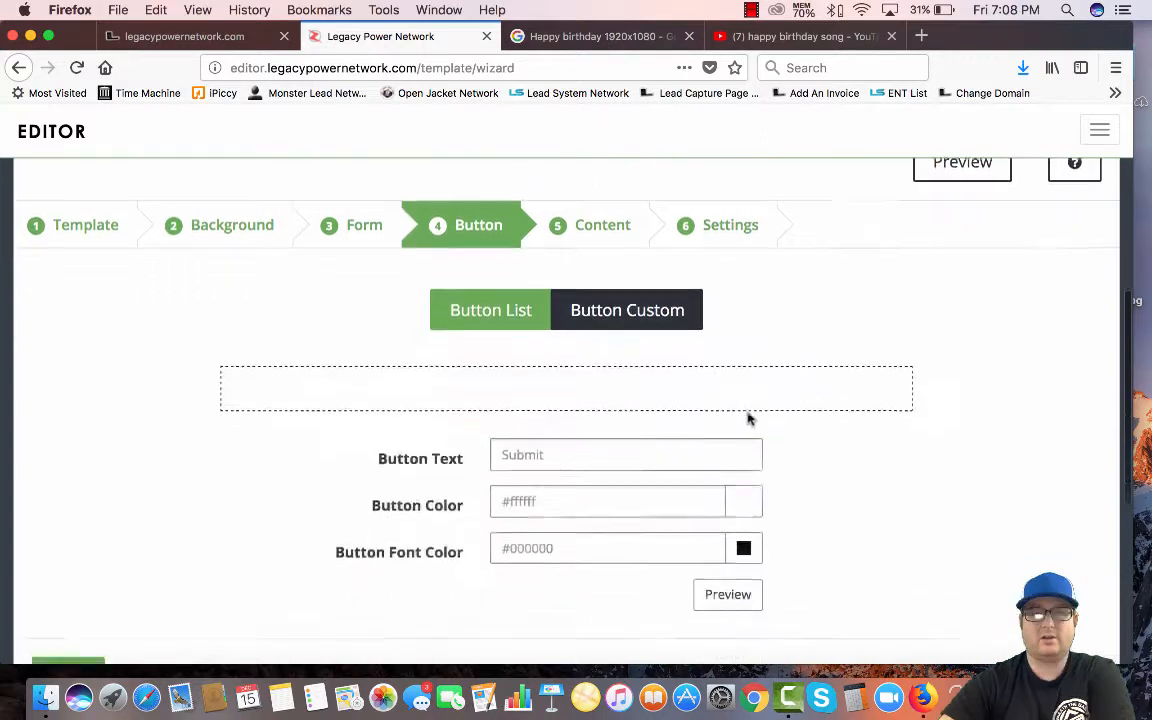
click(576, 430)
key(BackSpace)
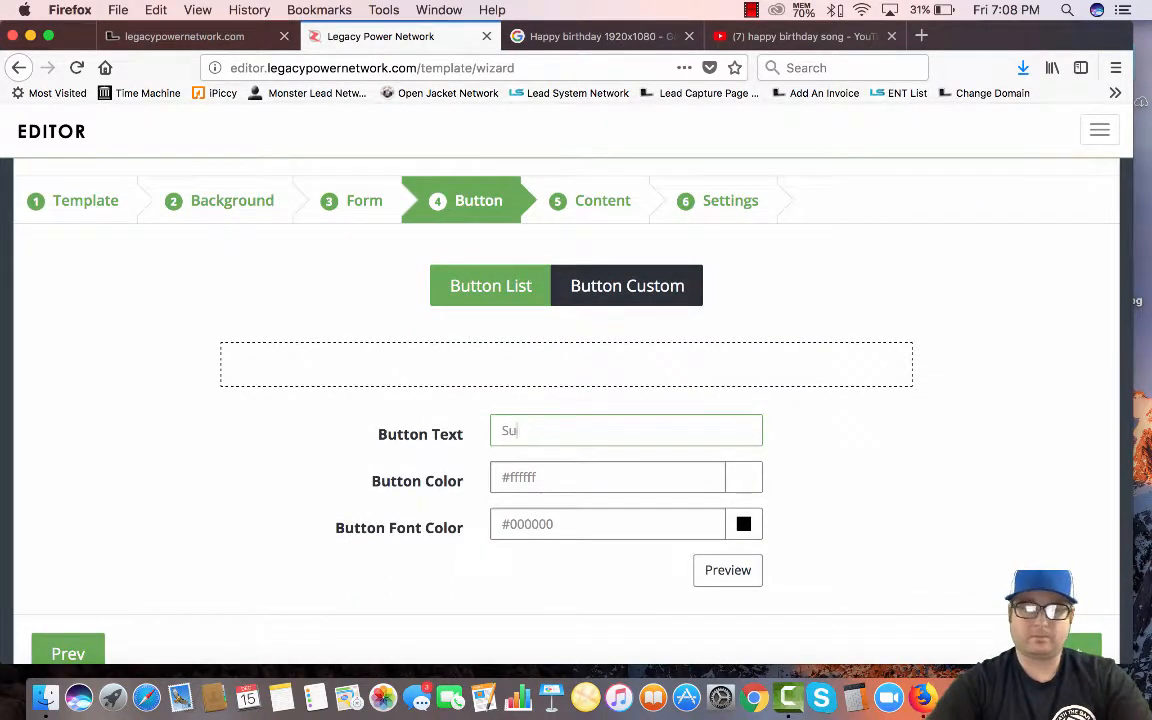
key(BackSpace)
key(BackSpace)
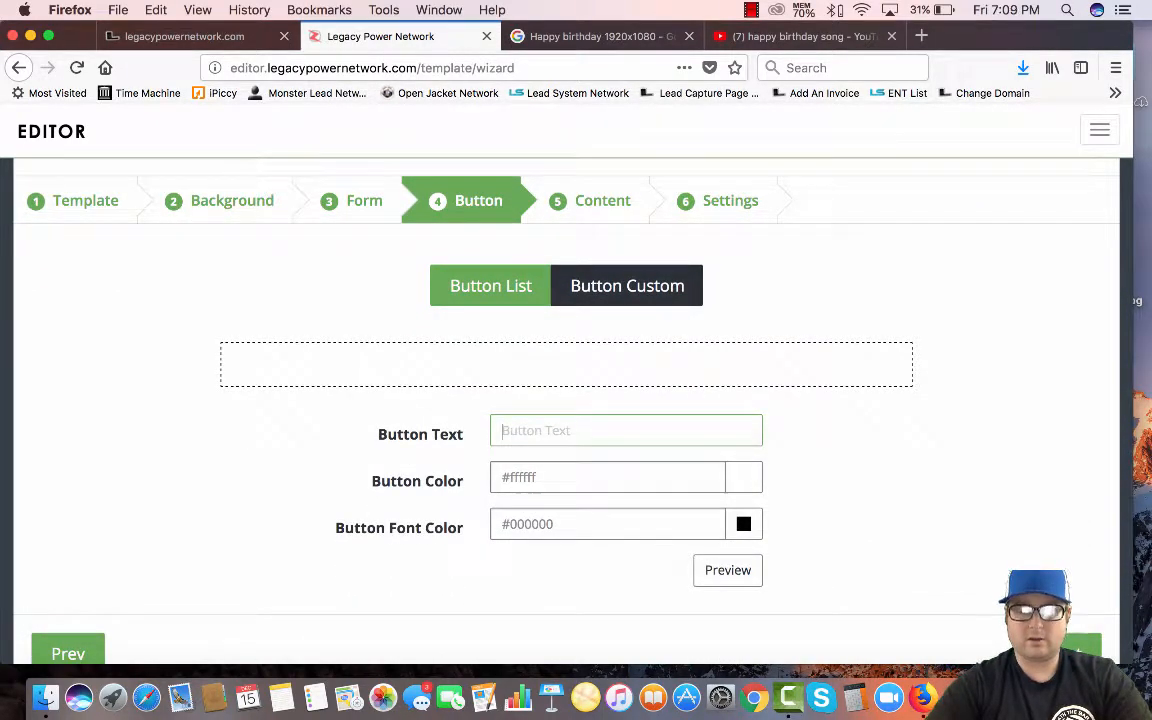
text(Count me in)
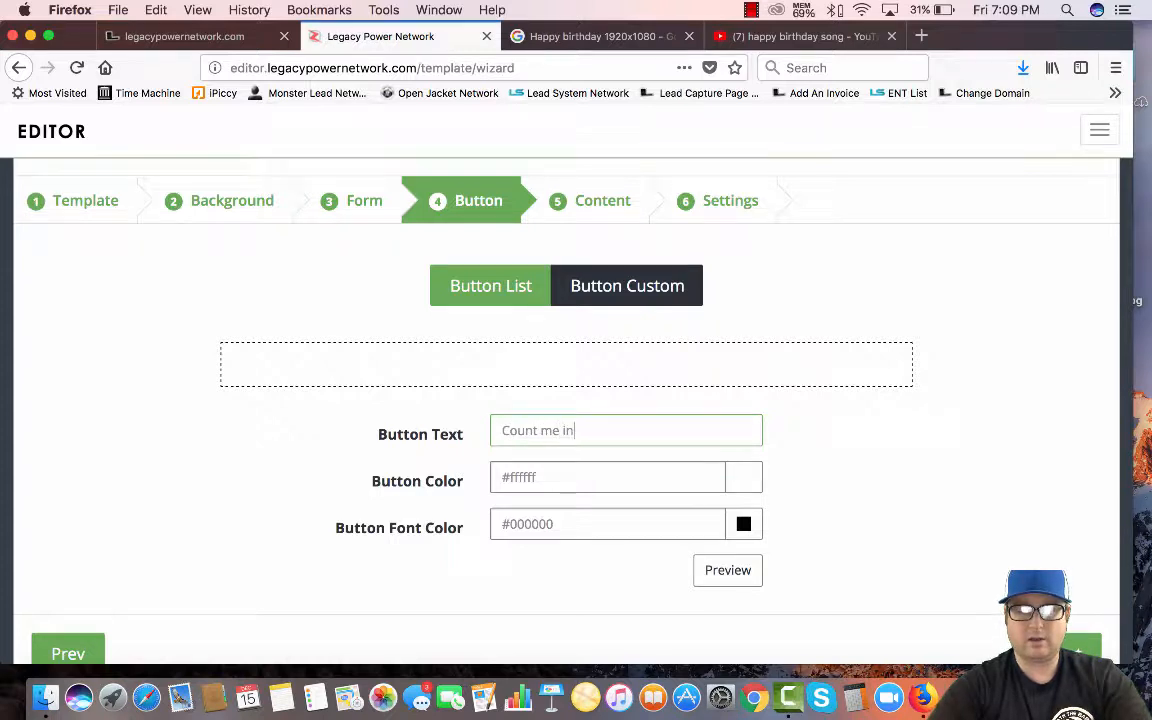
text( on the part)
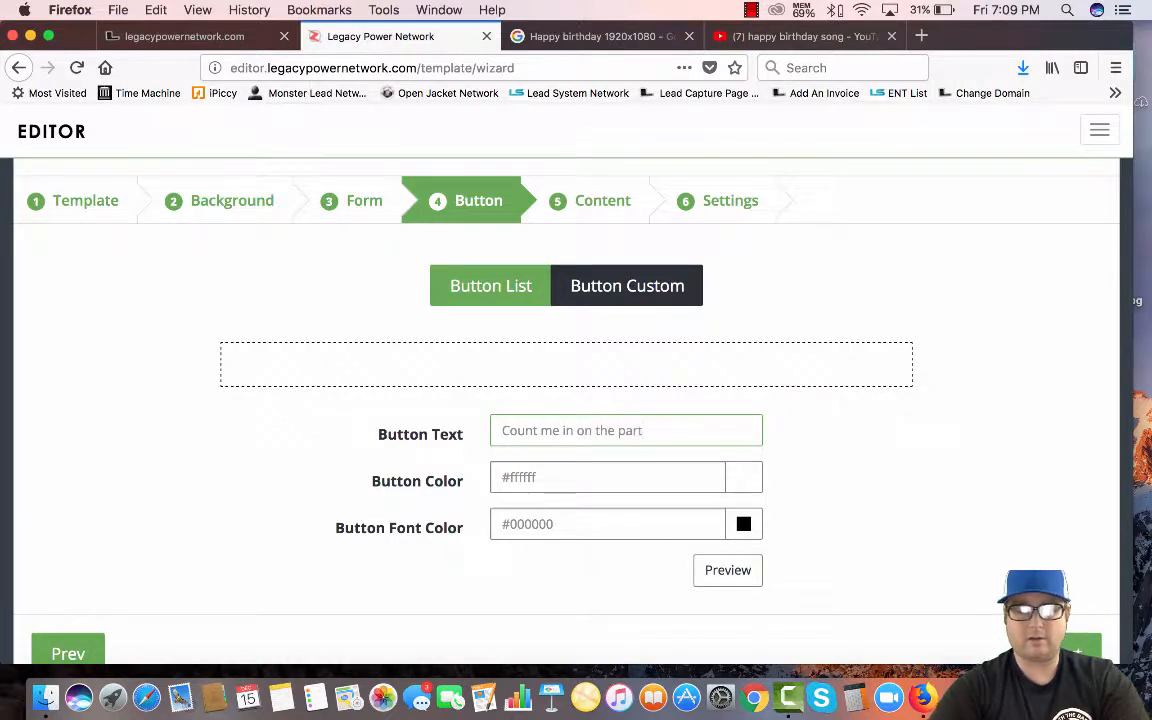
text(y!)
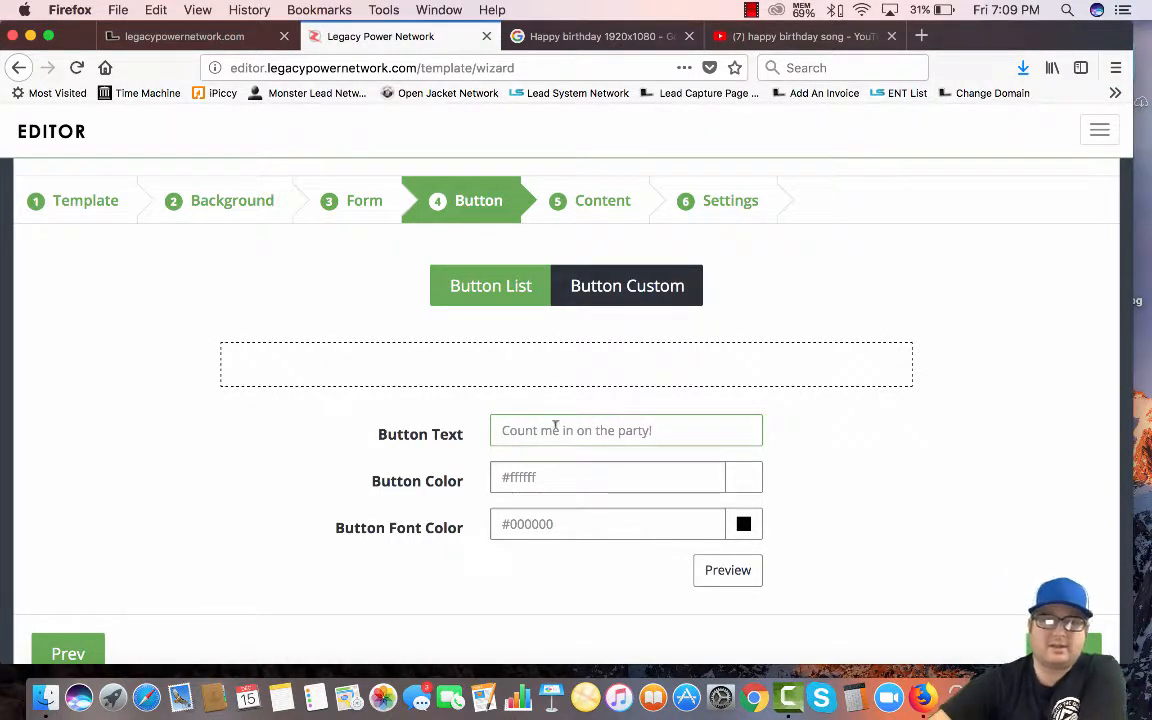
- Set the button font color to the light blue #10c1eb
click(744, 526)
click(731, 606)
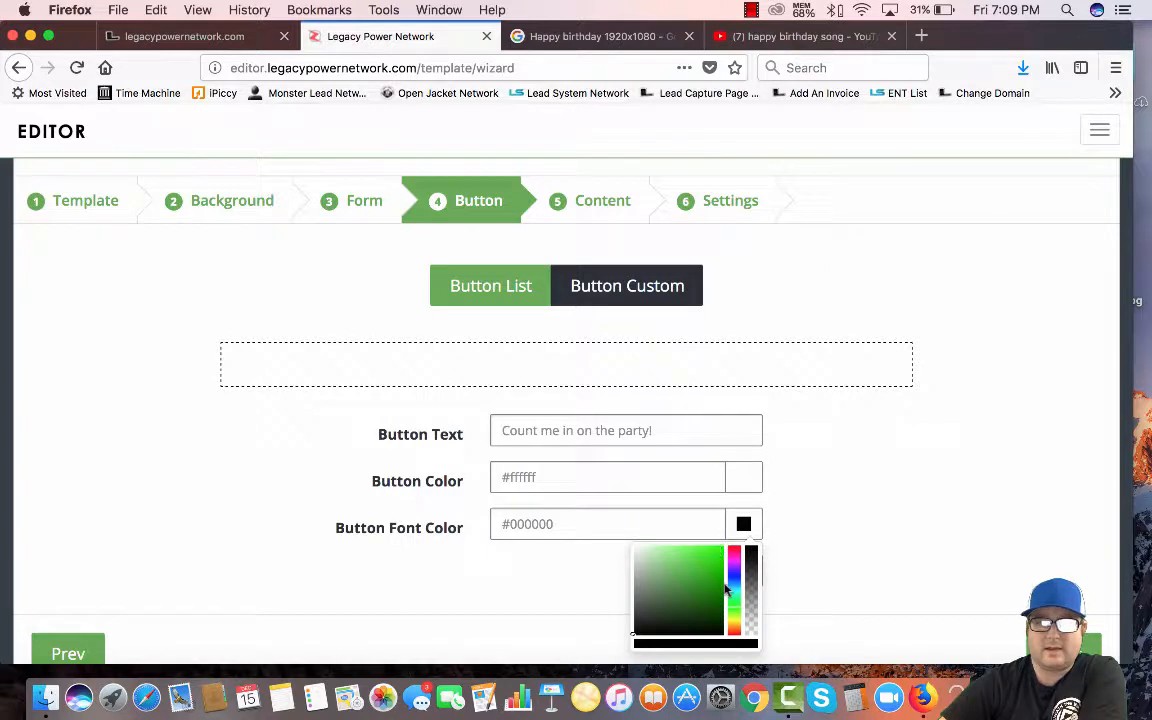
click(735, 578)
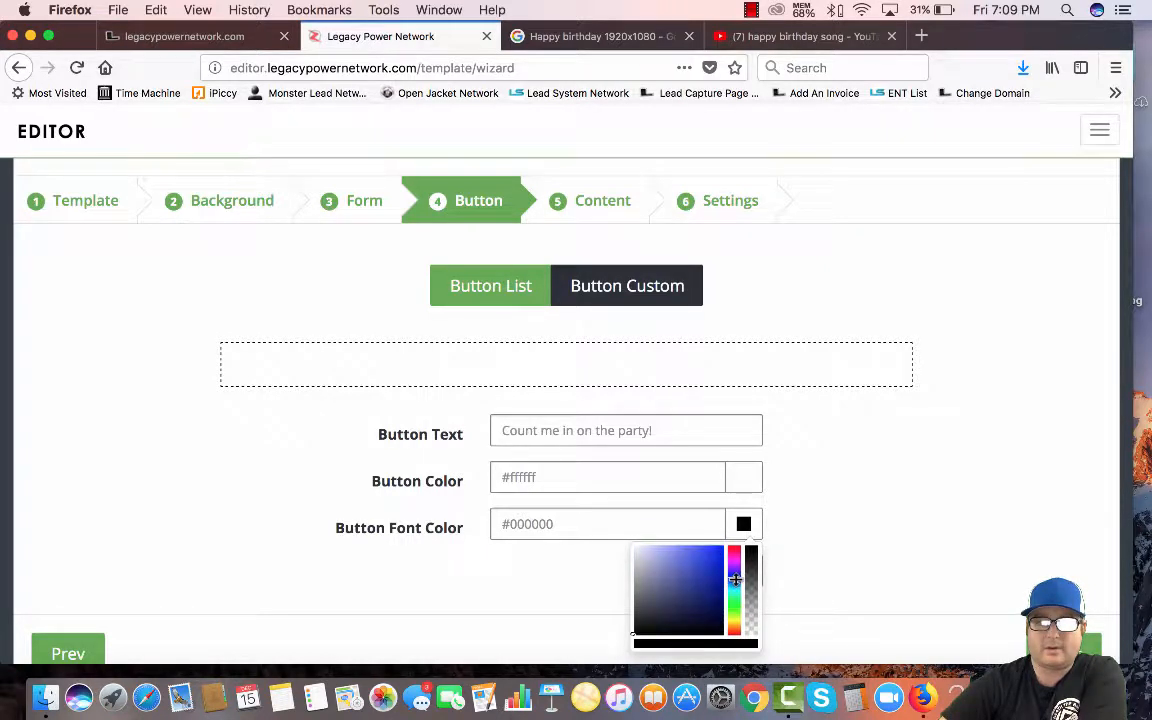
drag(736, 600, 732, 580)
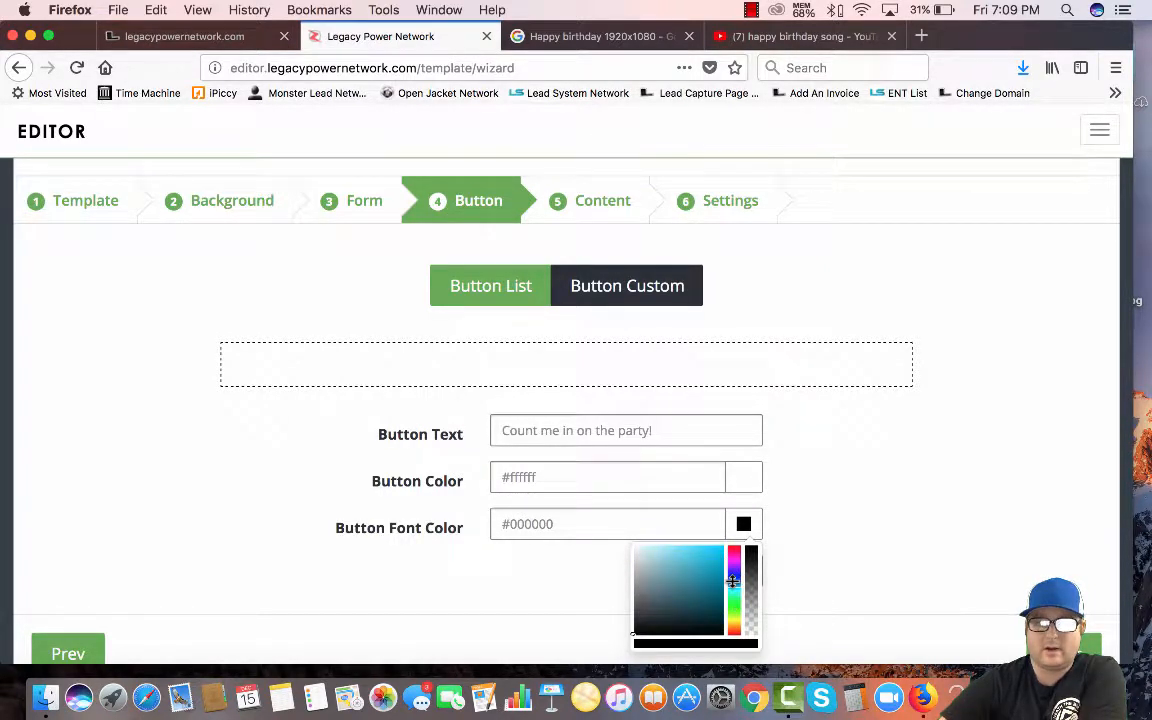
click(717, 553)
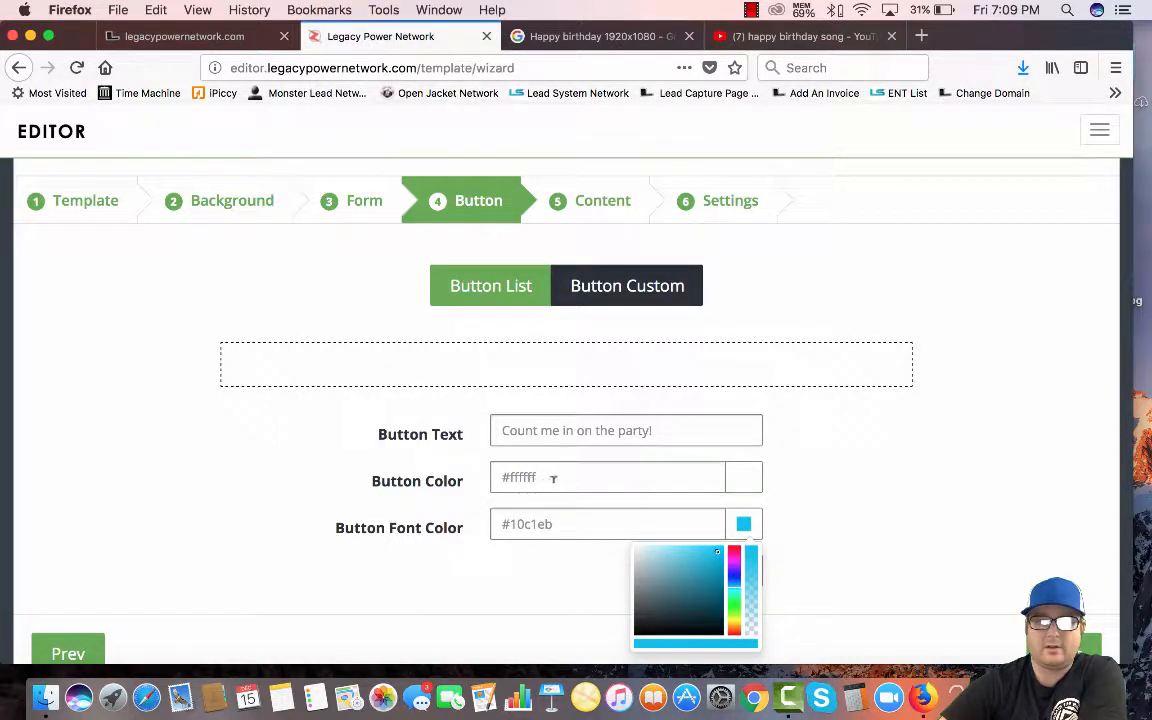
- Set the button color to the dark blue #2e62a1
click(742, 479)
click(731, 545)
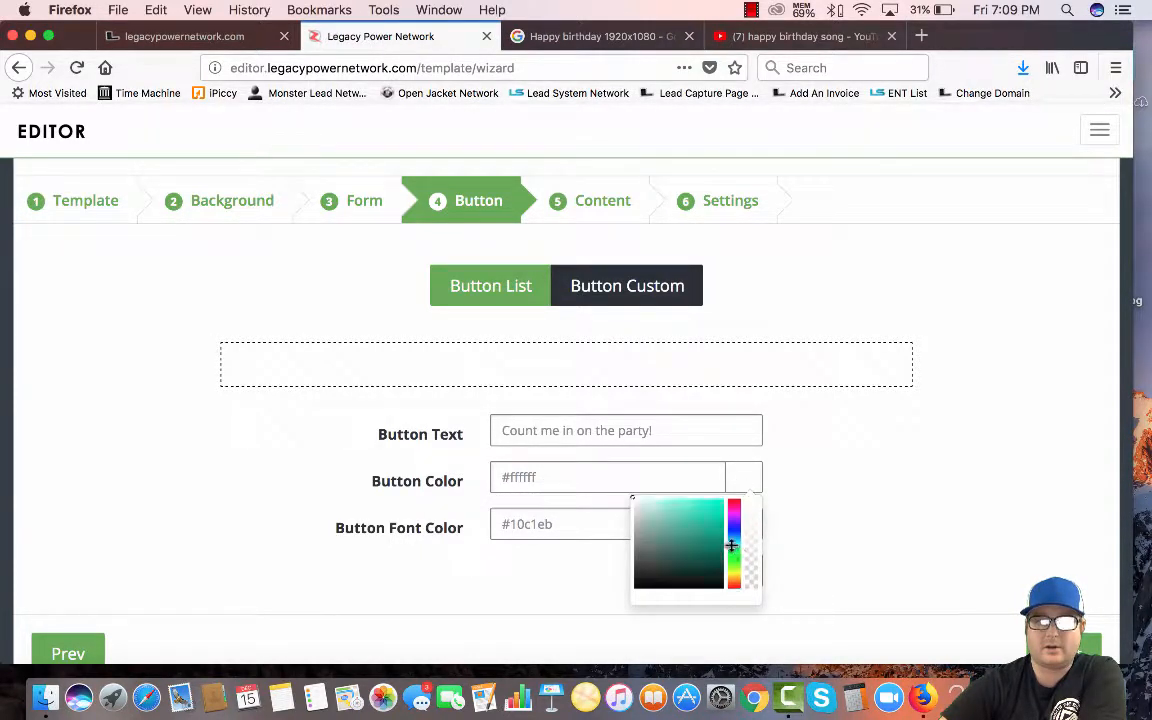
click(713, 513)
mouse_move(713, 513)
mouse_down()
mouse_move(697, 533)
mouse_move(733, 534)
mouse_up()
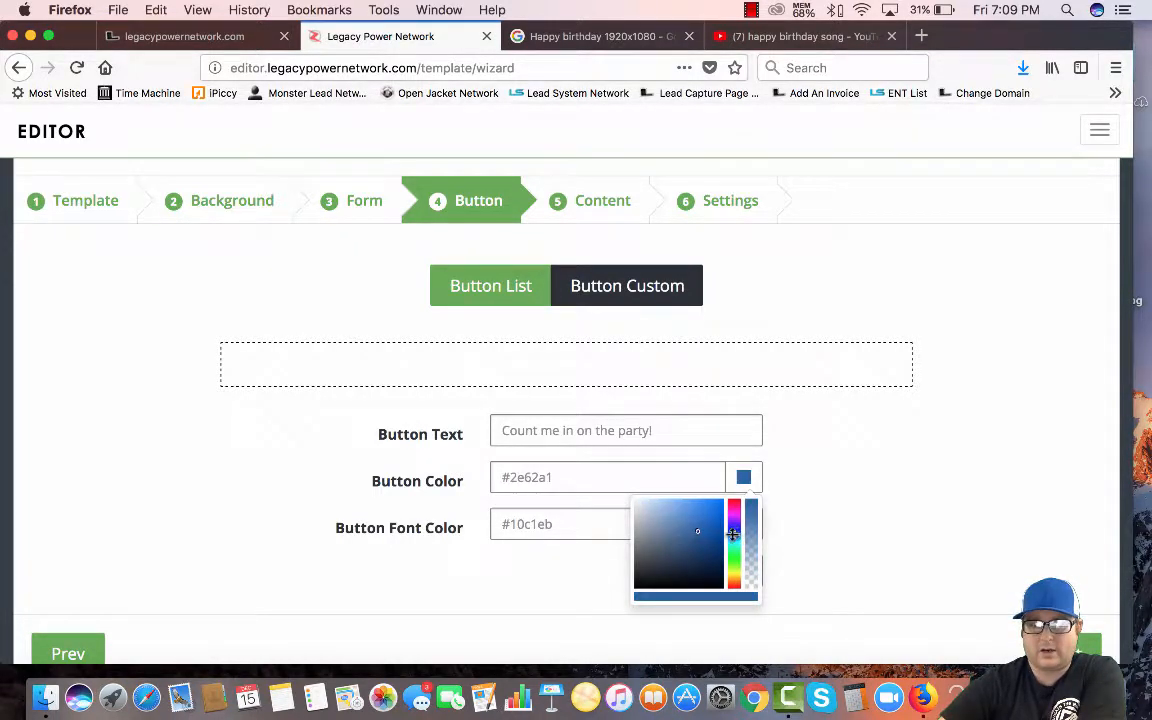
click(793, 512)
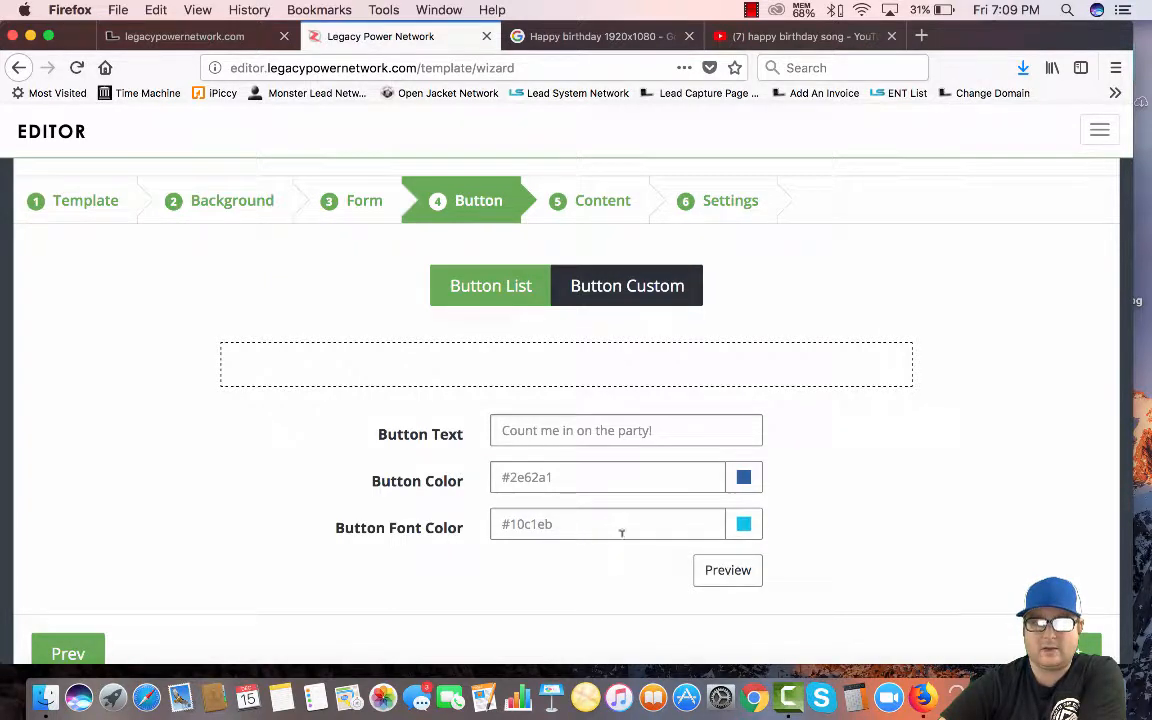
- Change the button font color to the near-white #e8f1f3
click(743, 527)
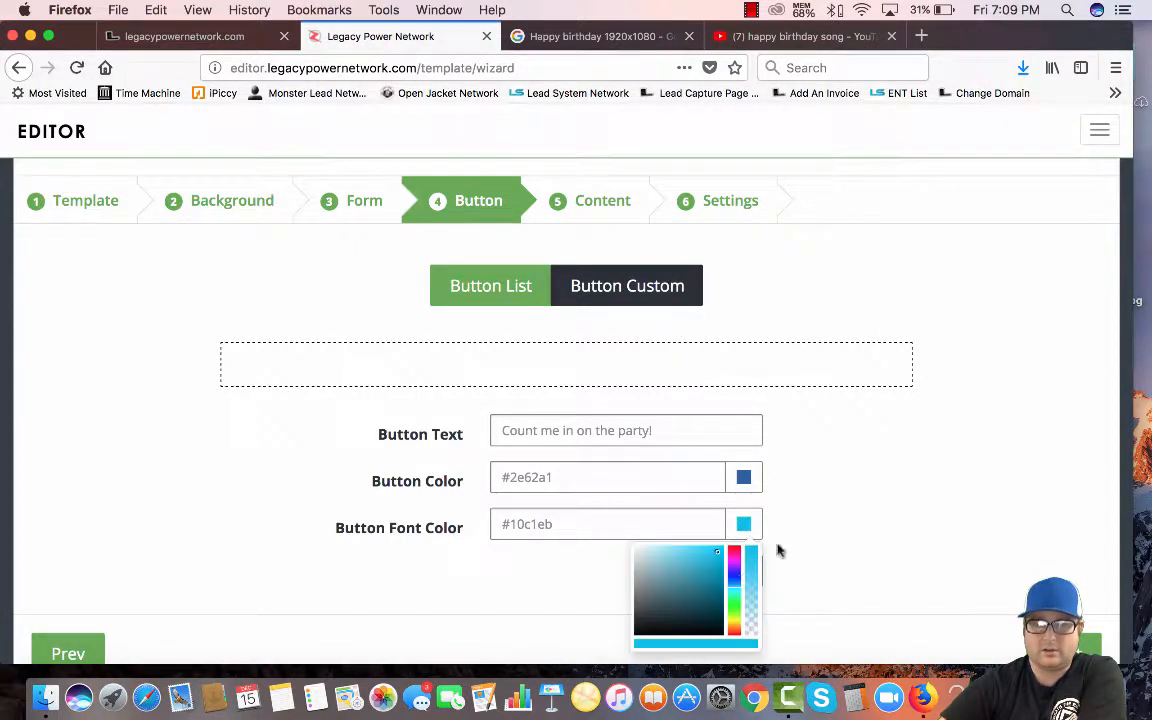
click(732, 587)
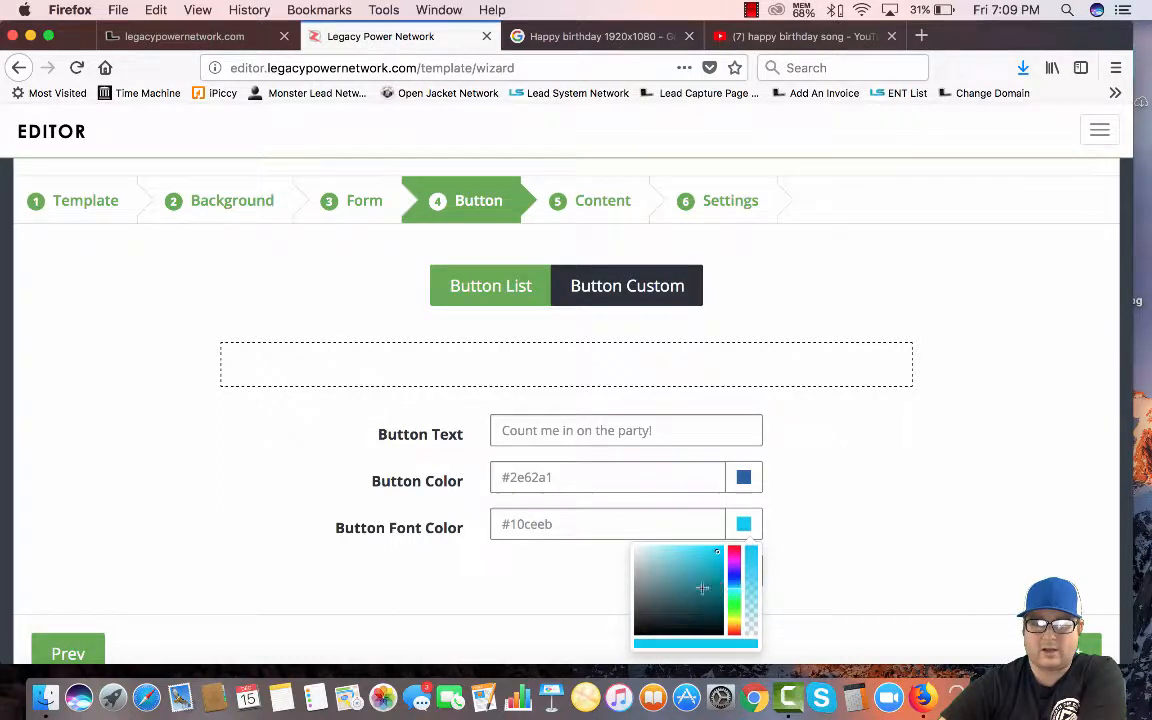
click(634, 550)
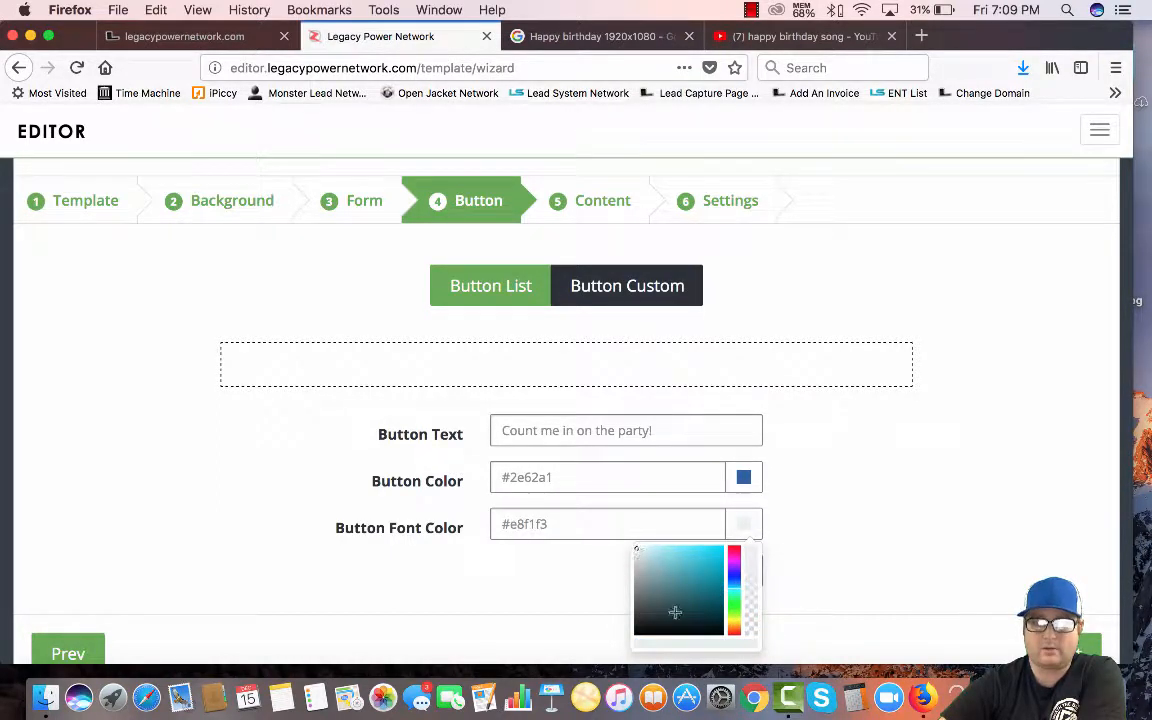
- Advance the wizard to the Content stage and bring its lead video settings into view
scroll(815, 597, down, 3)
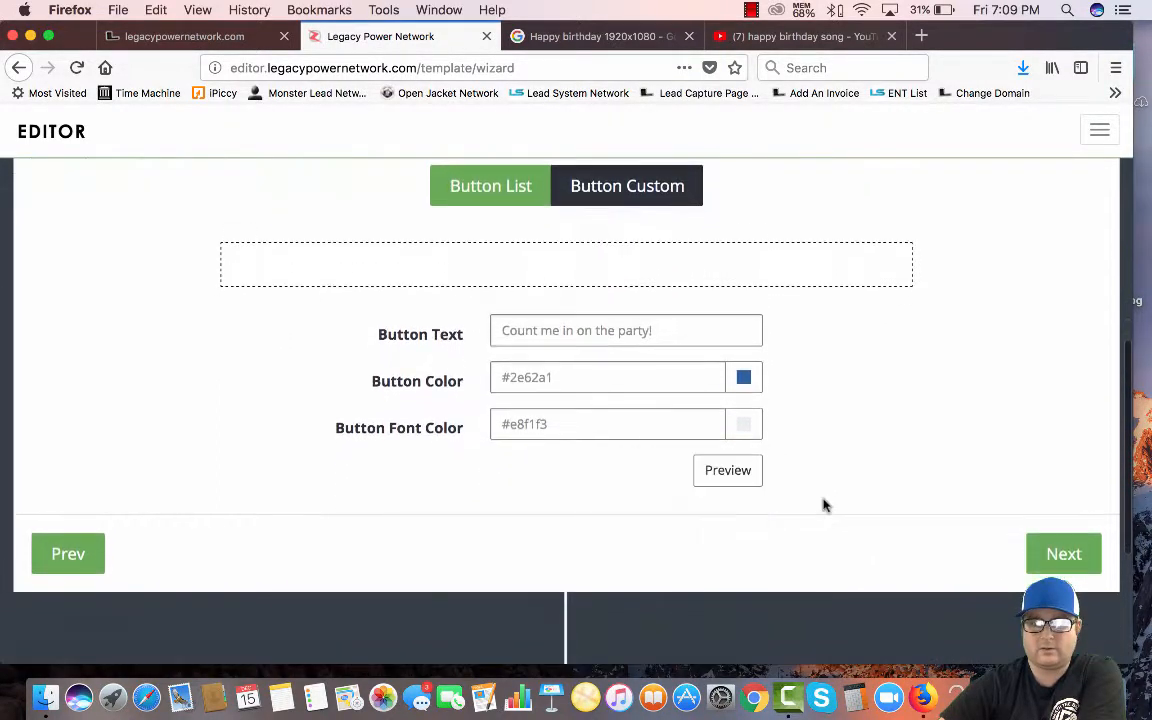
click(1059, 553)
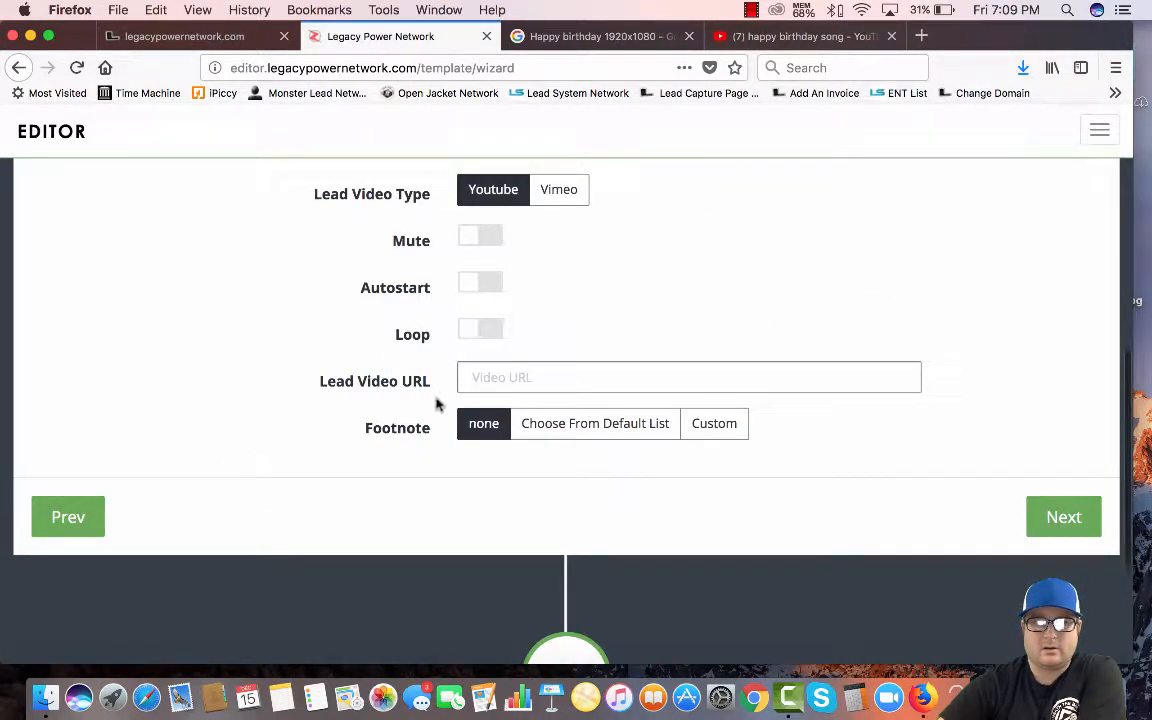
scroll(563, 364, up, 1)
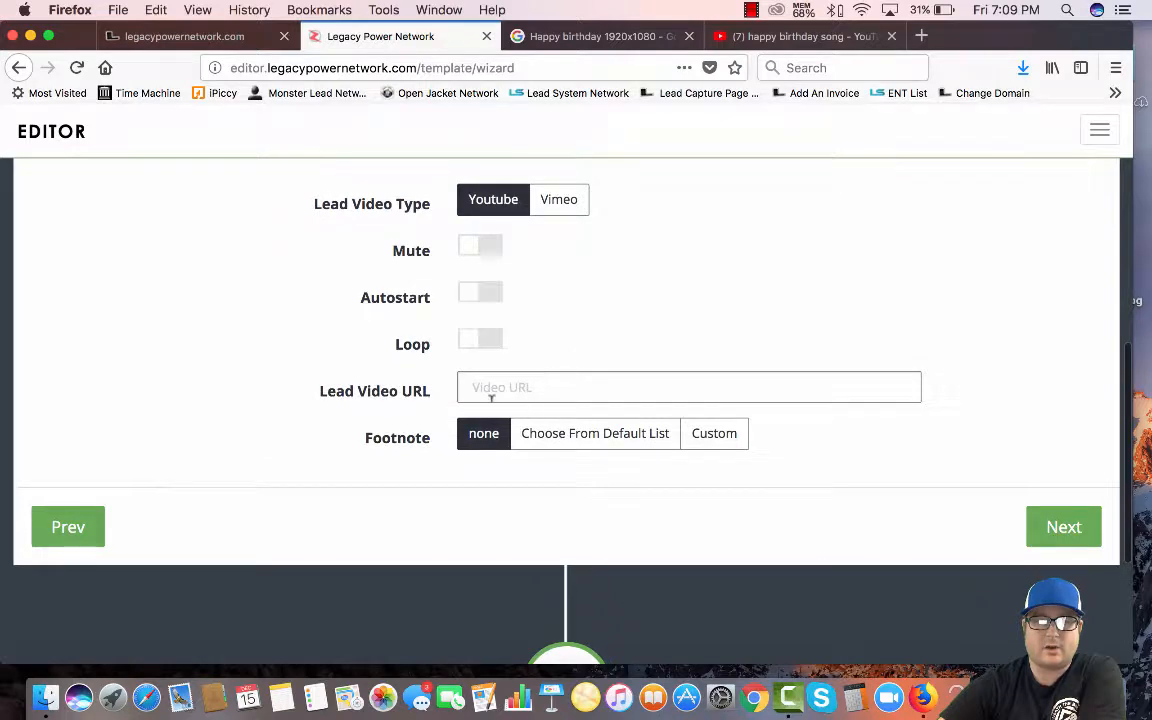
scroll(491, 397, up, 3)
- Switch to the YouTube search results and open the "Happy Birthday song" video by infobells
click(801, 38)
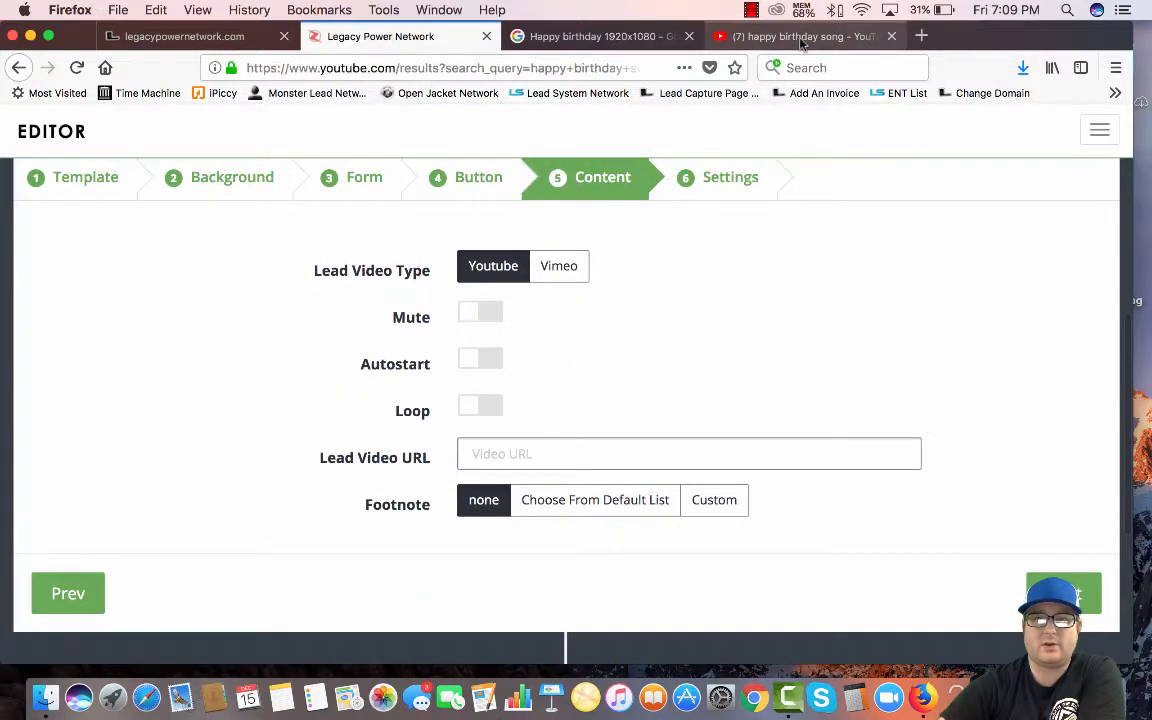
scroll(220, 465, down, 2)
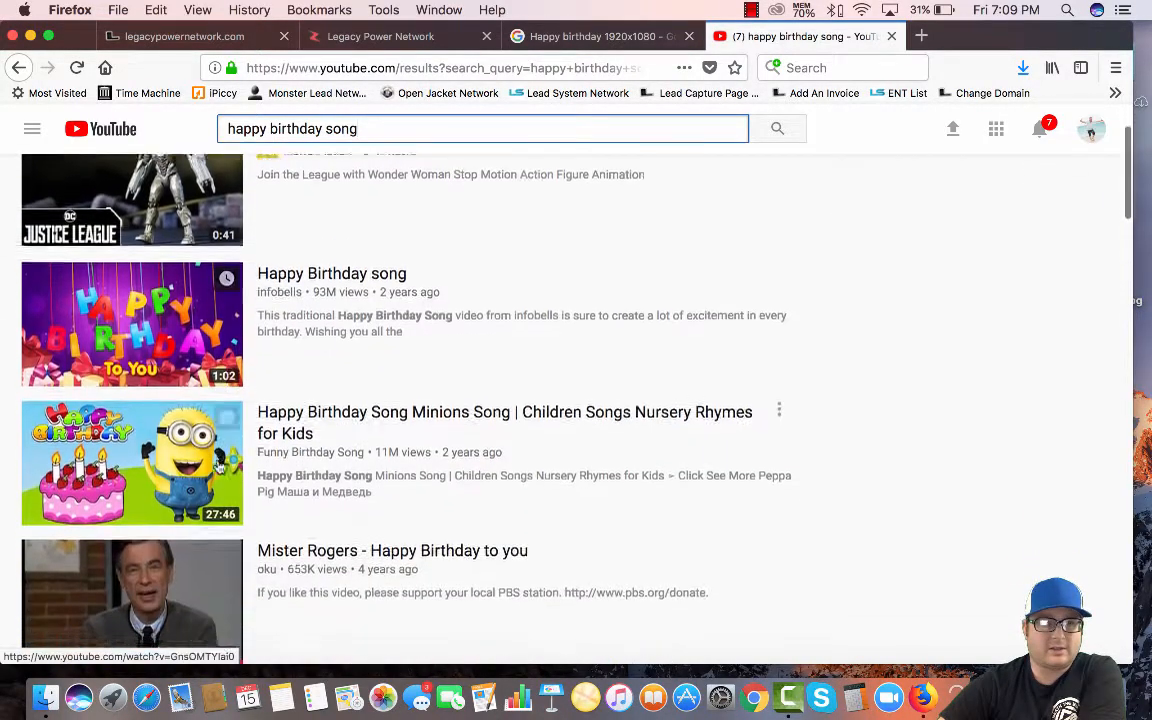
scroll(218, 467, down, 1)
scroll(160, 380, up, 2)
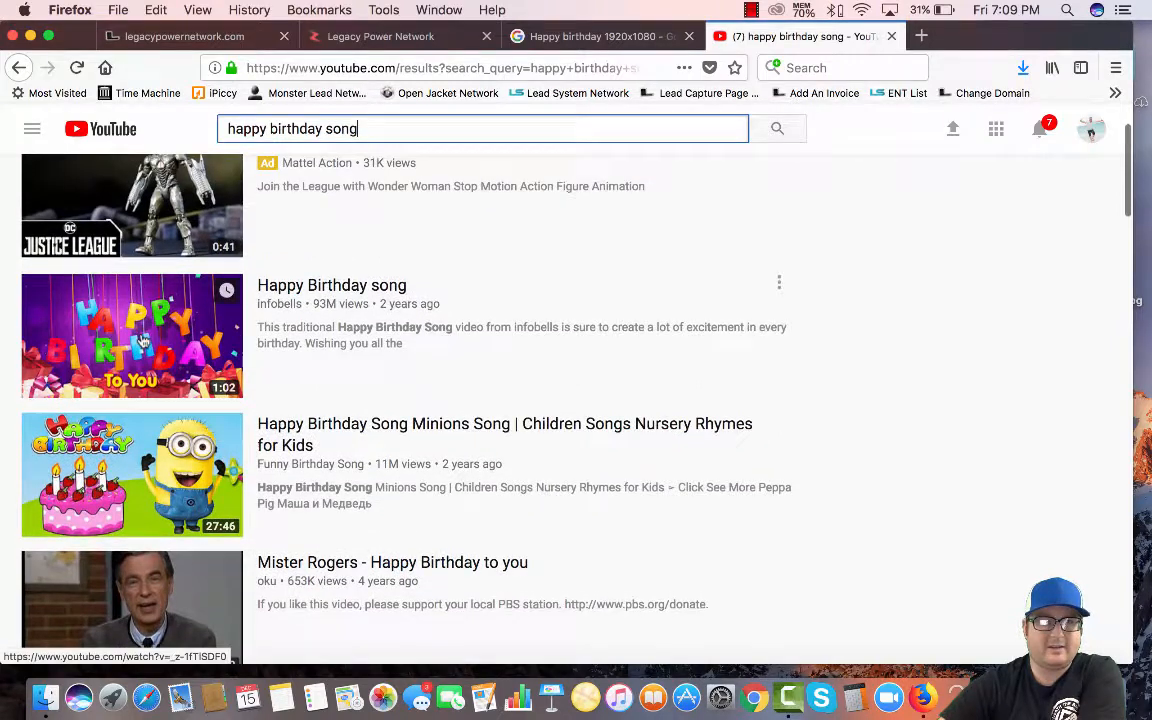
click(143, 340)
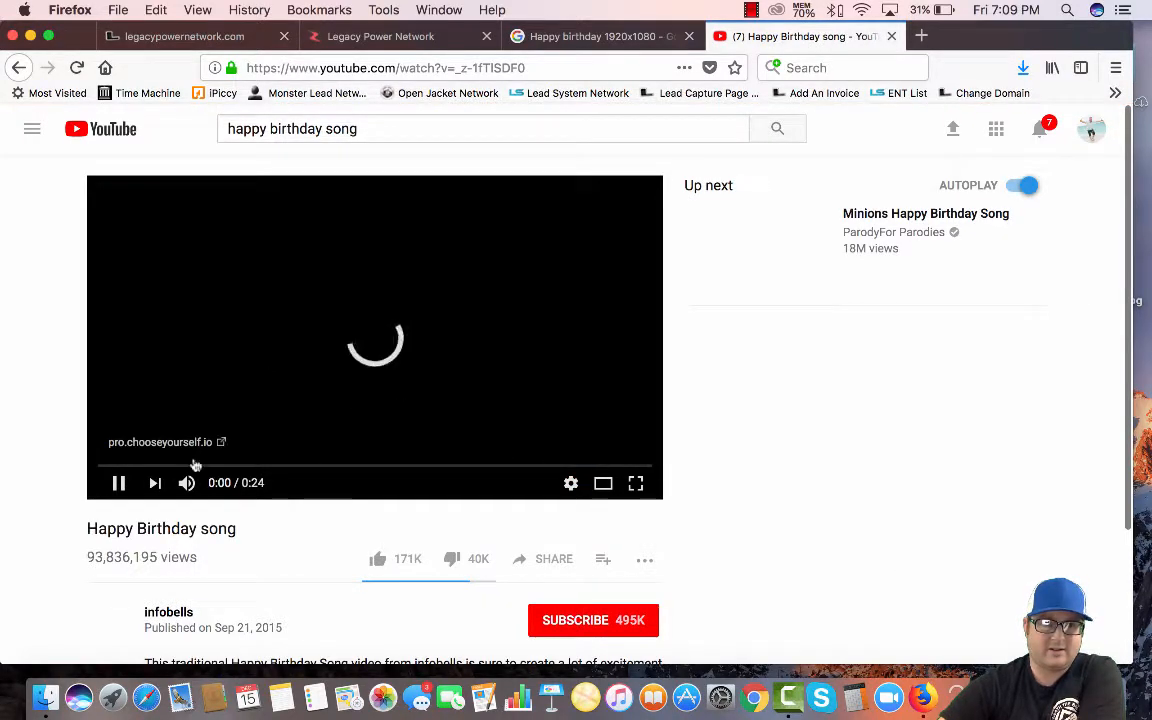
- Skip the advertisement before the birthday song video and pause the video itself
click(119, 484)
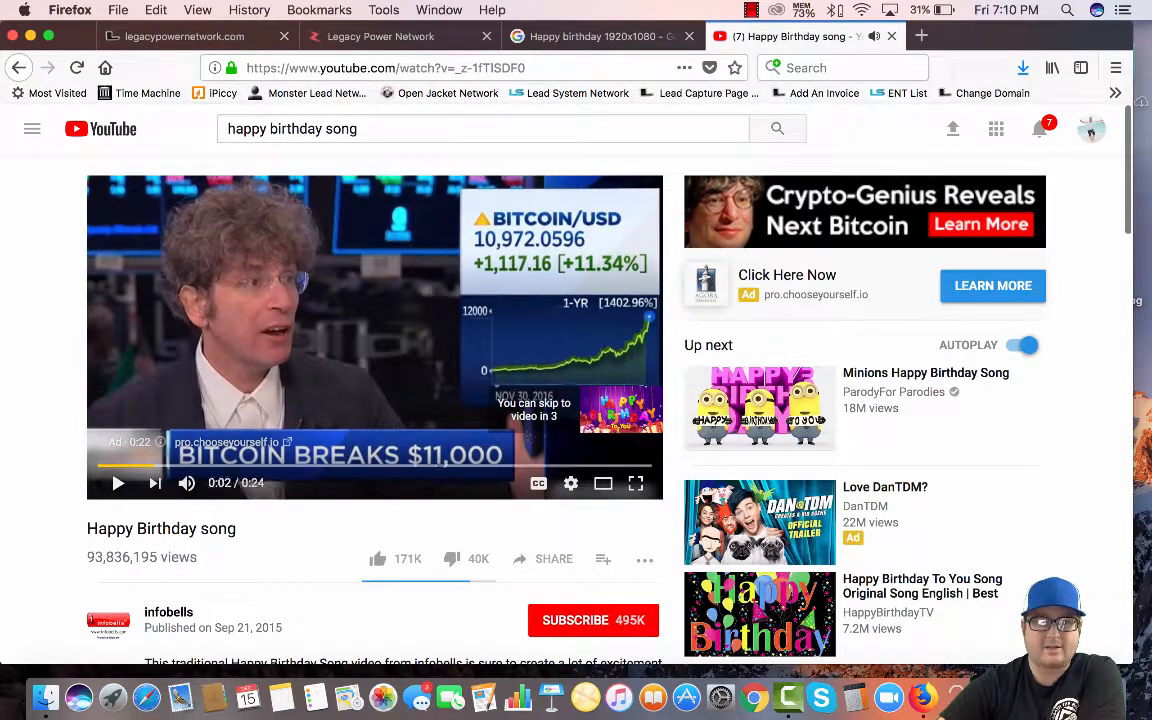
click(119, 484)
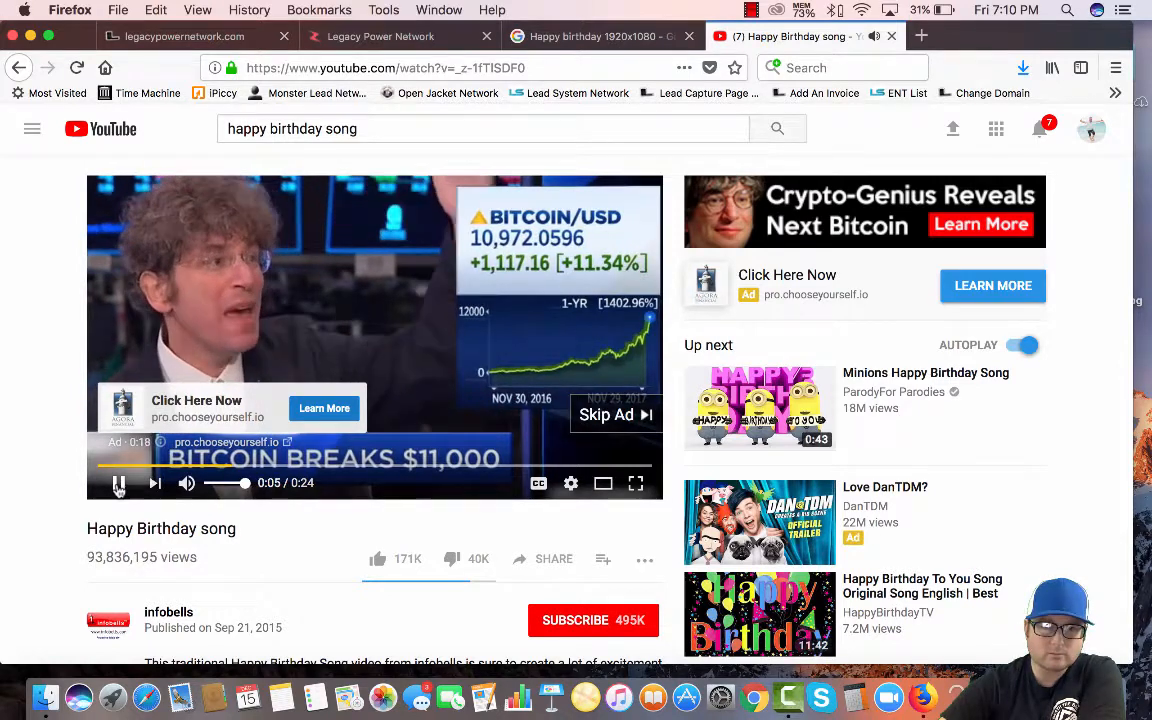
click(636, 416)
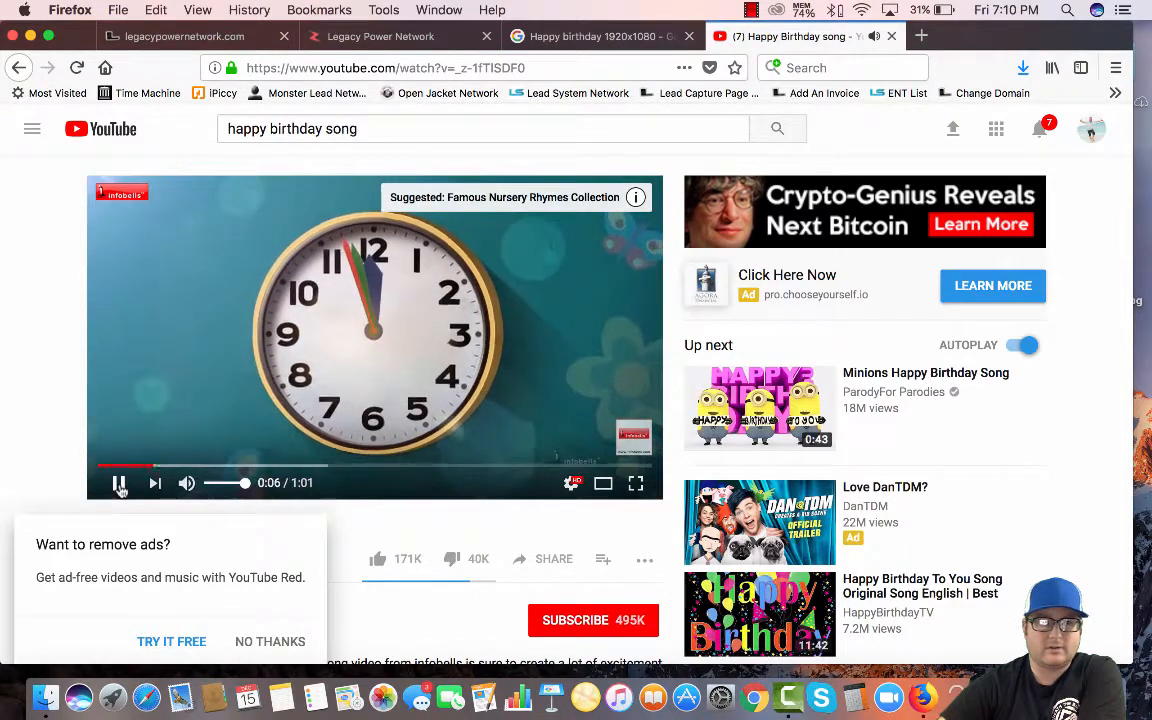
click(118, 484)
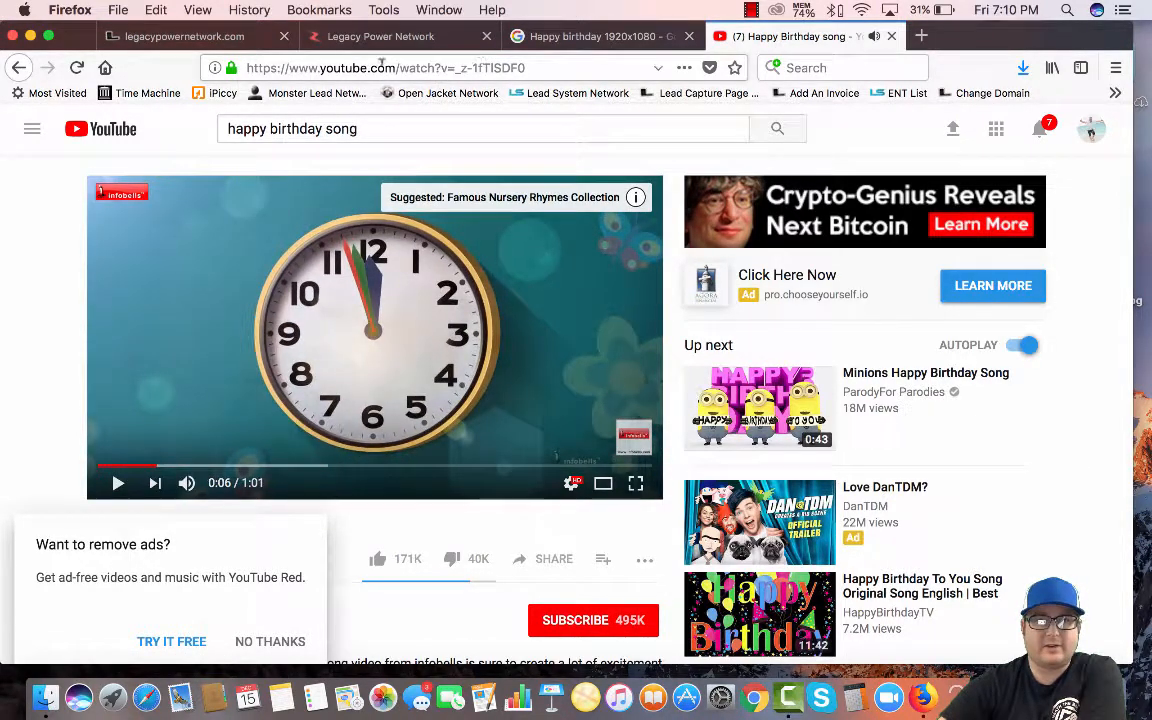
- Copy the YouTube video's address and paste it as the Lead Video URL in the Legacy Power Network editor
click(424, 67)
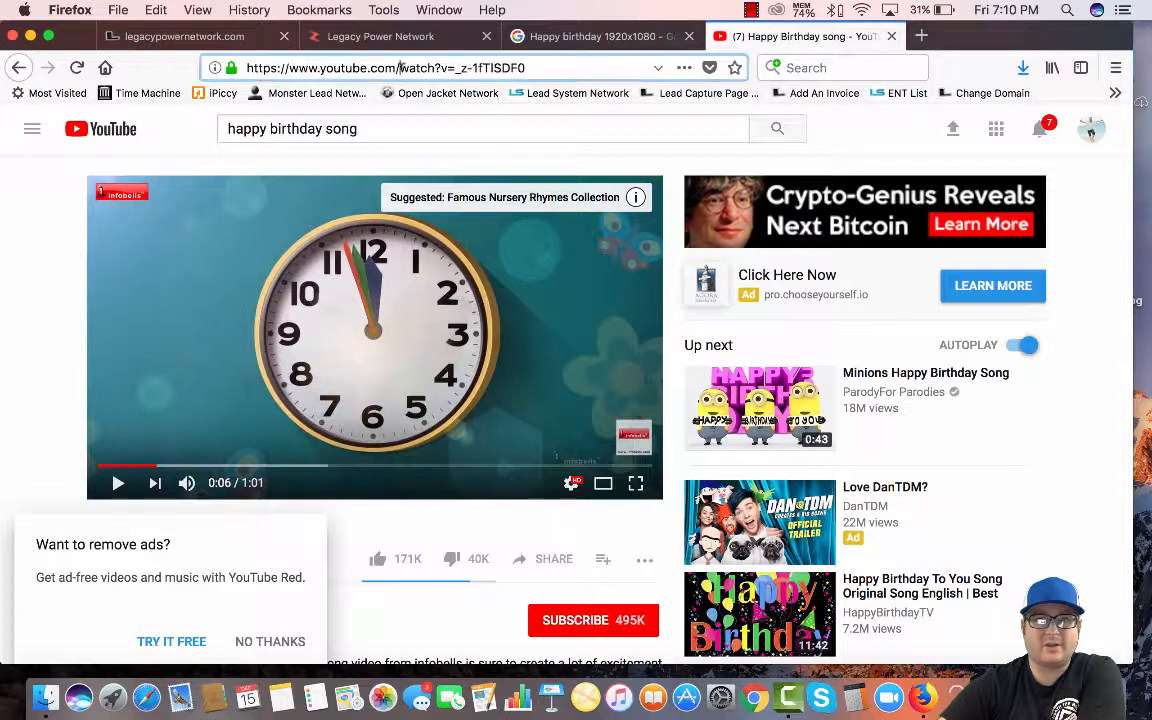
right_click(424, 68)
click(447, 121)
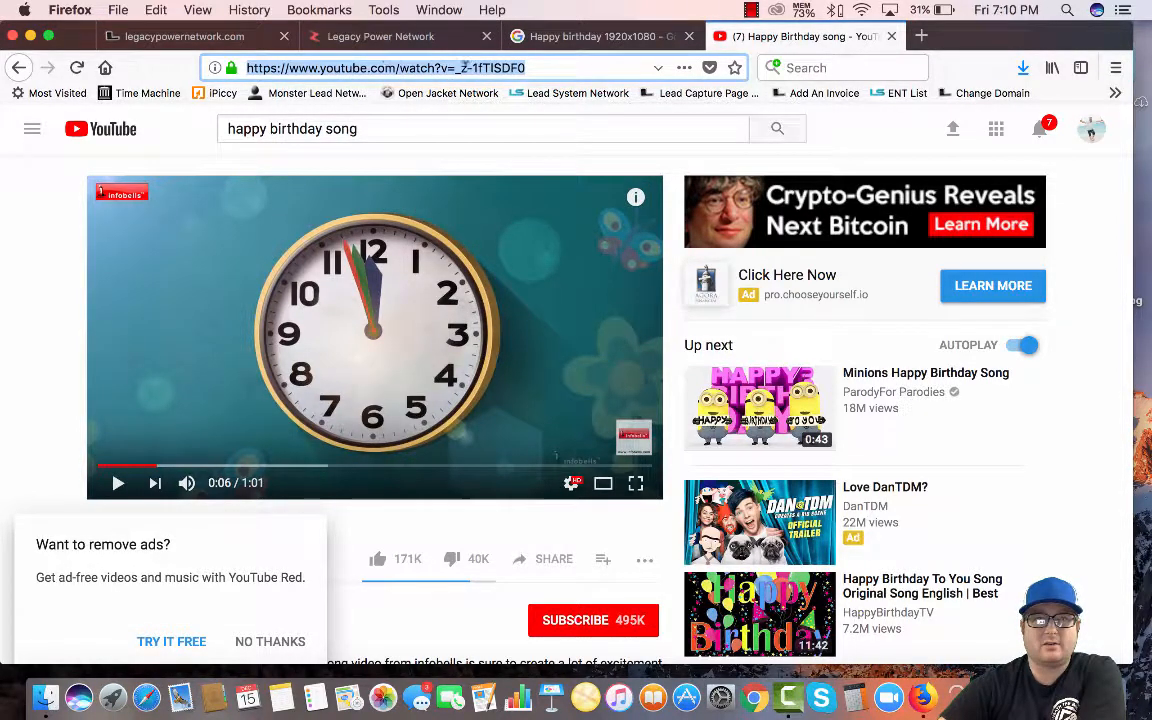
click(340, 40)
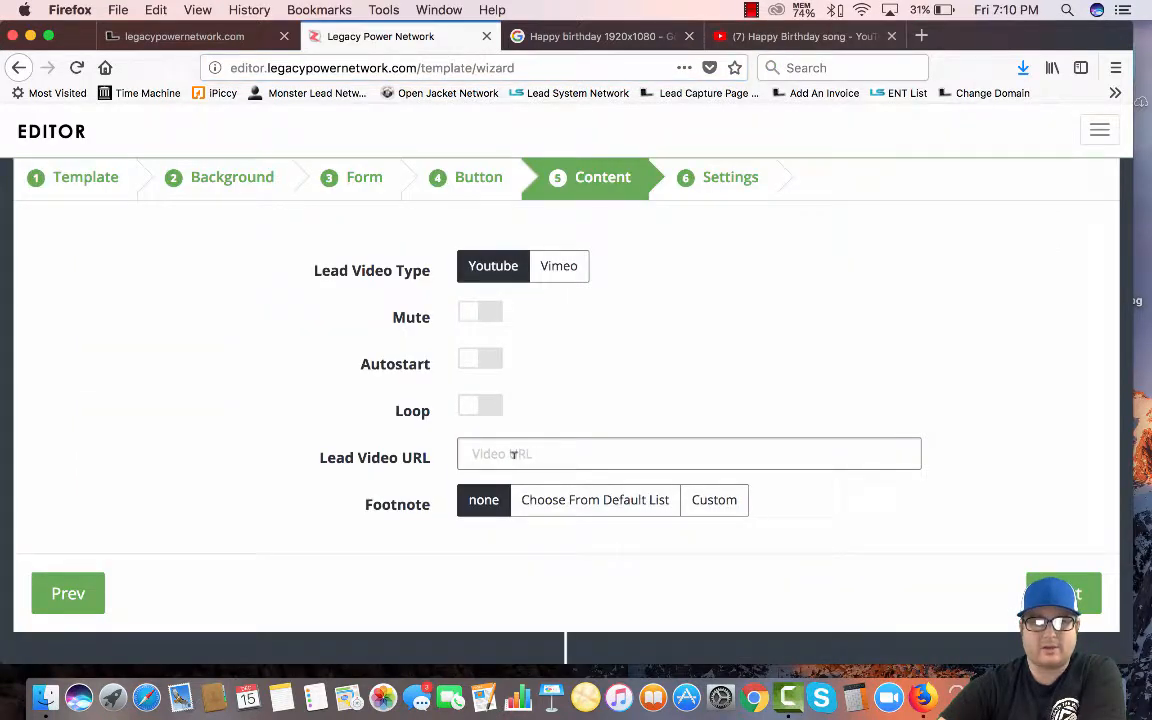
right_click(513, 455)
click(548, 525)
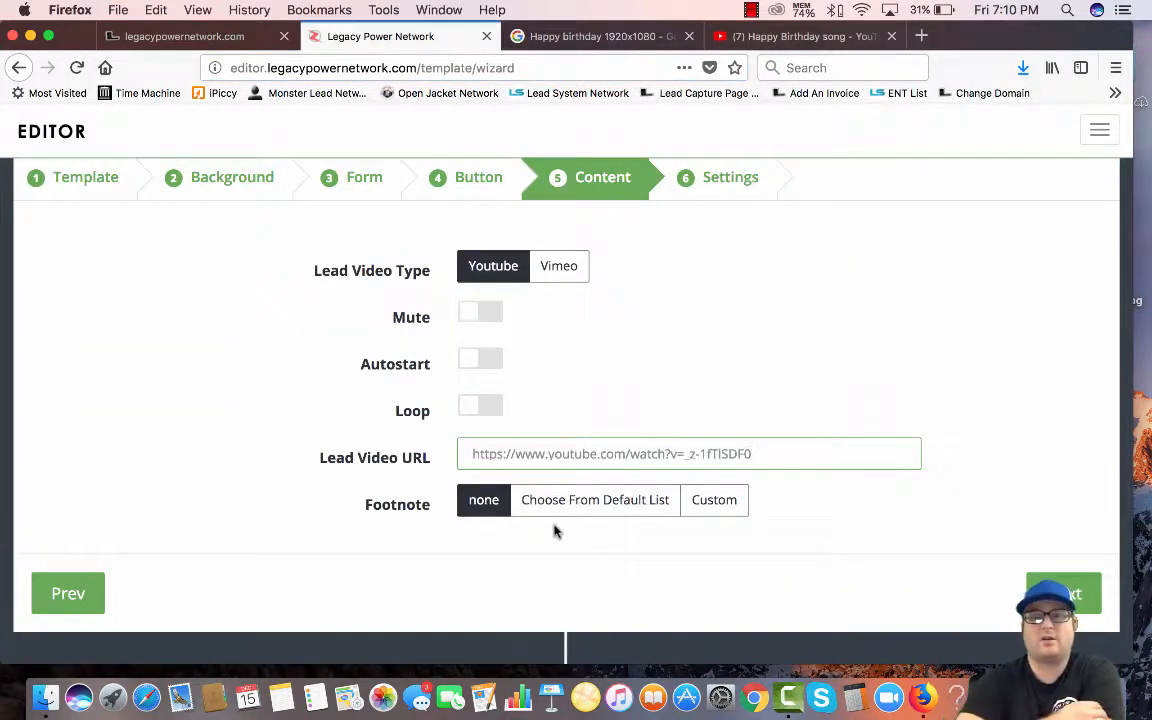
- Turn on Loop and Autostart for the lead video and advance the wizard to the Settings stage
click(478, 410)
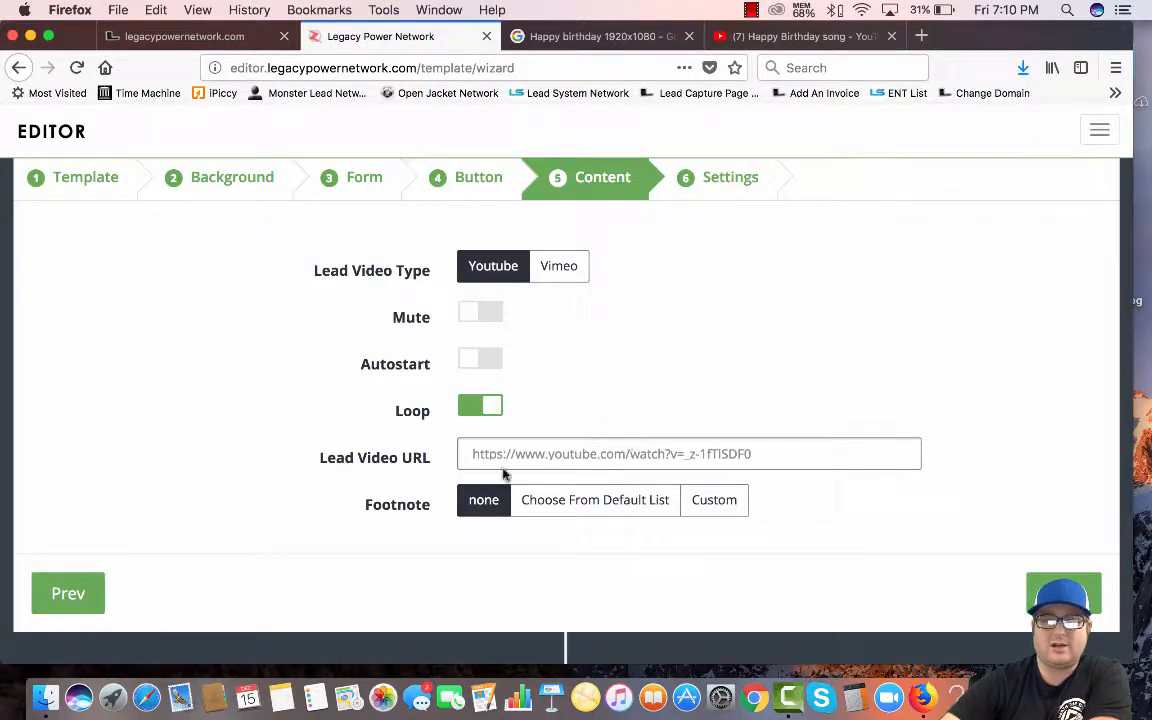
click(482, 362)
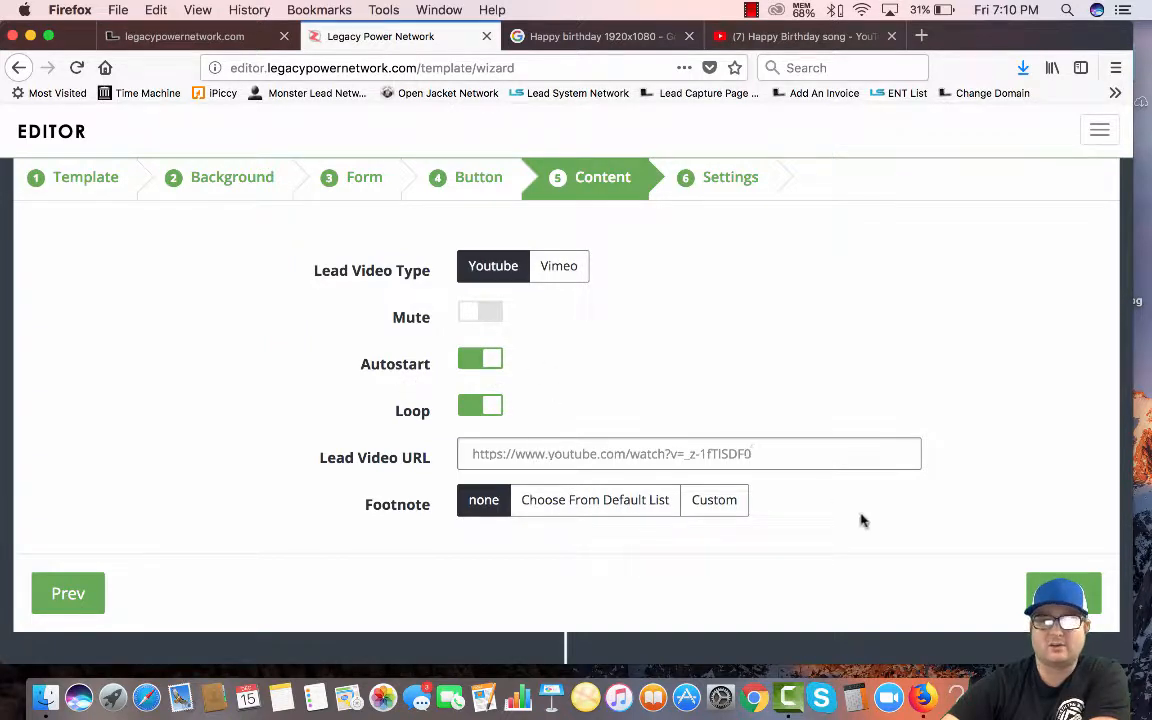
click(1063, 593)
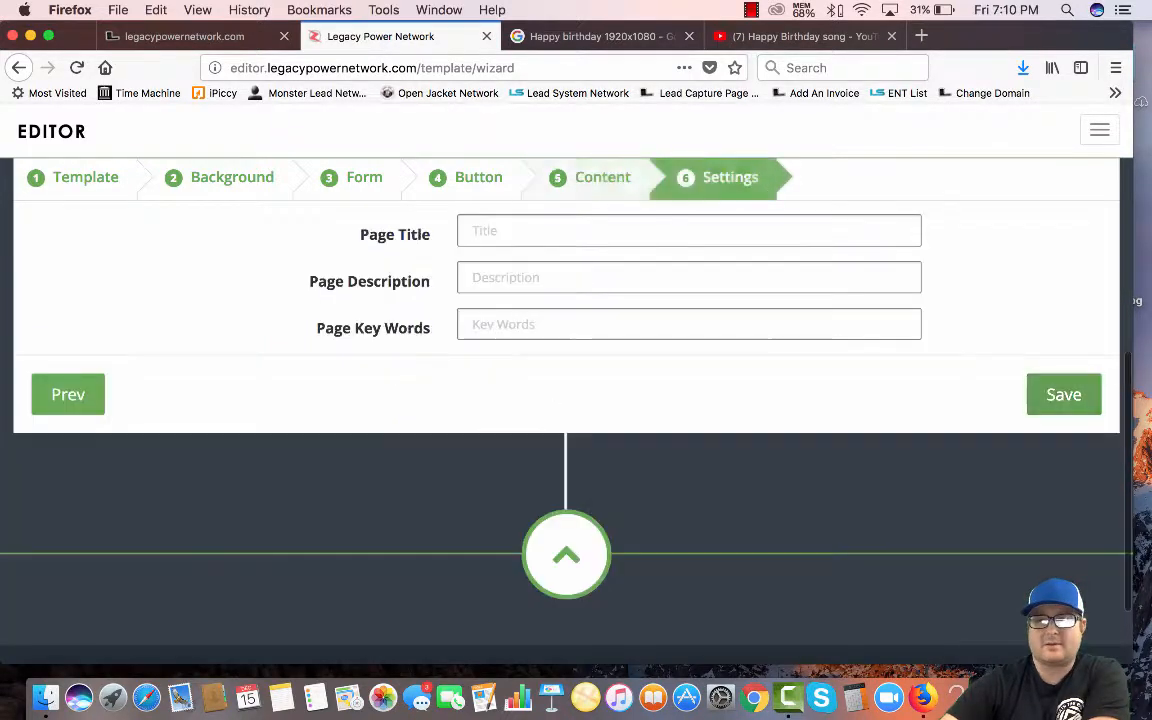
- Set the page title to "Birthday Party"
click(481, 230)
text(B)
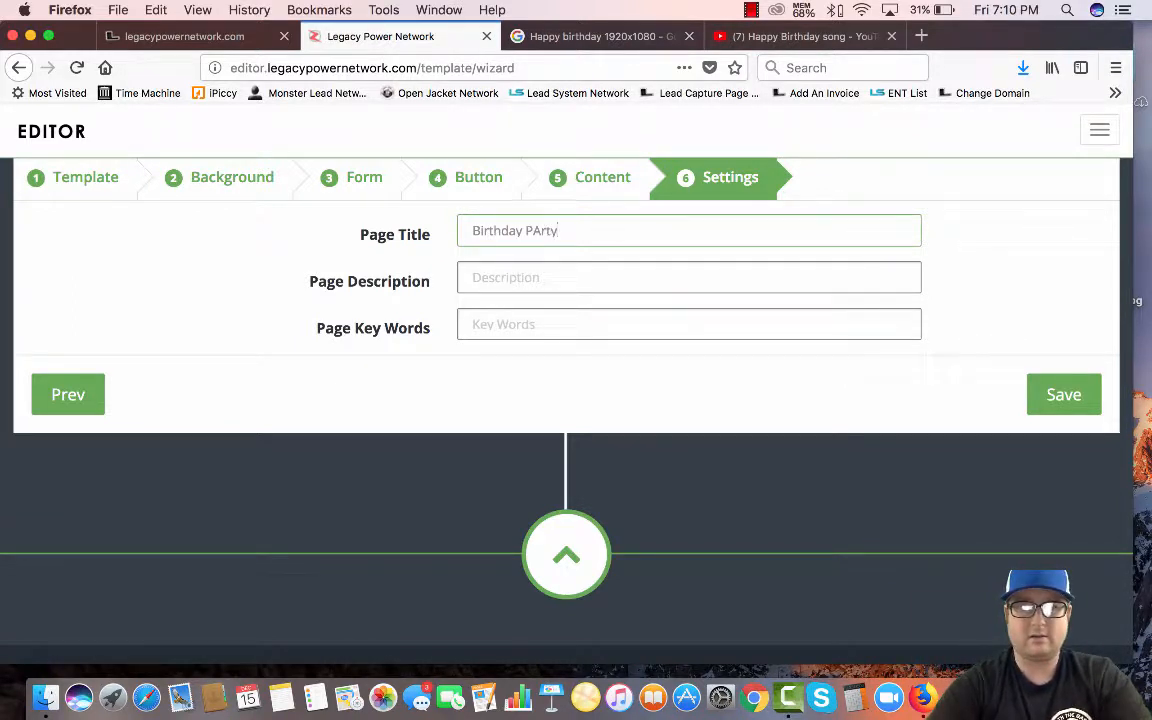
text(irthday PAr)
key(BackSpace)
key(BackSpace)
text(arty)
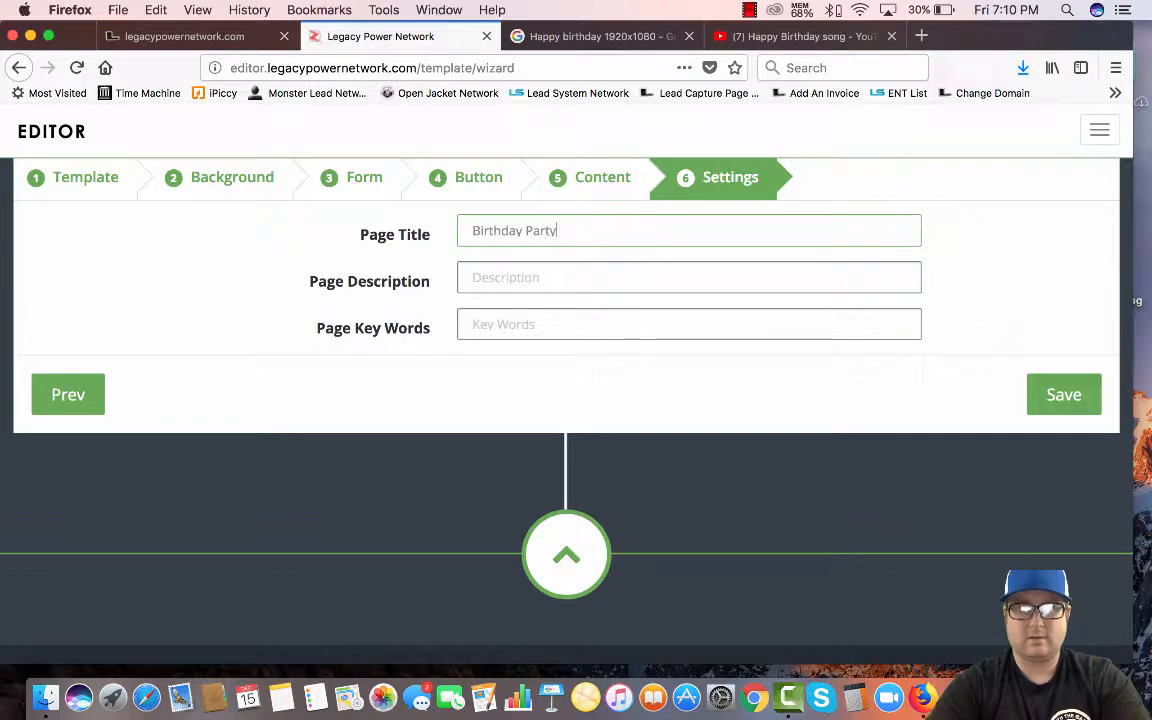
- Set the page description to "Birthday Party" and the page key words to "Birthday"
key(Tab)
text(B)
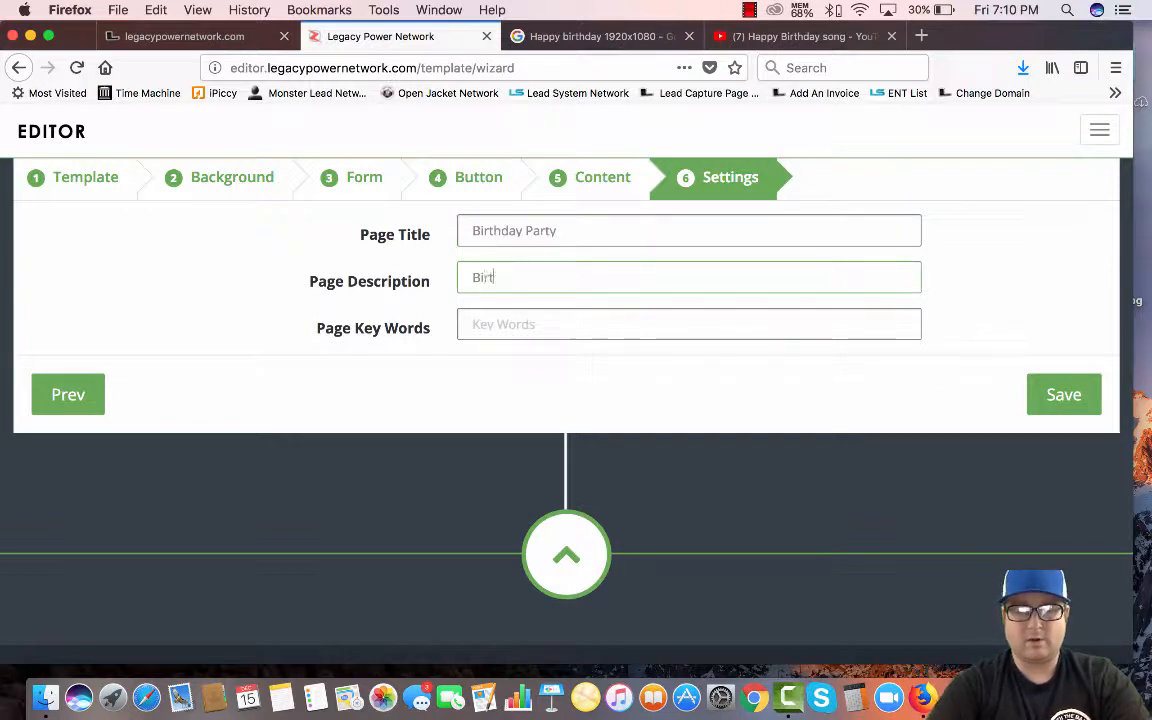
text(irthday PArt)
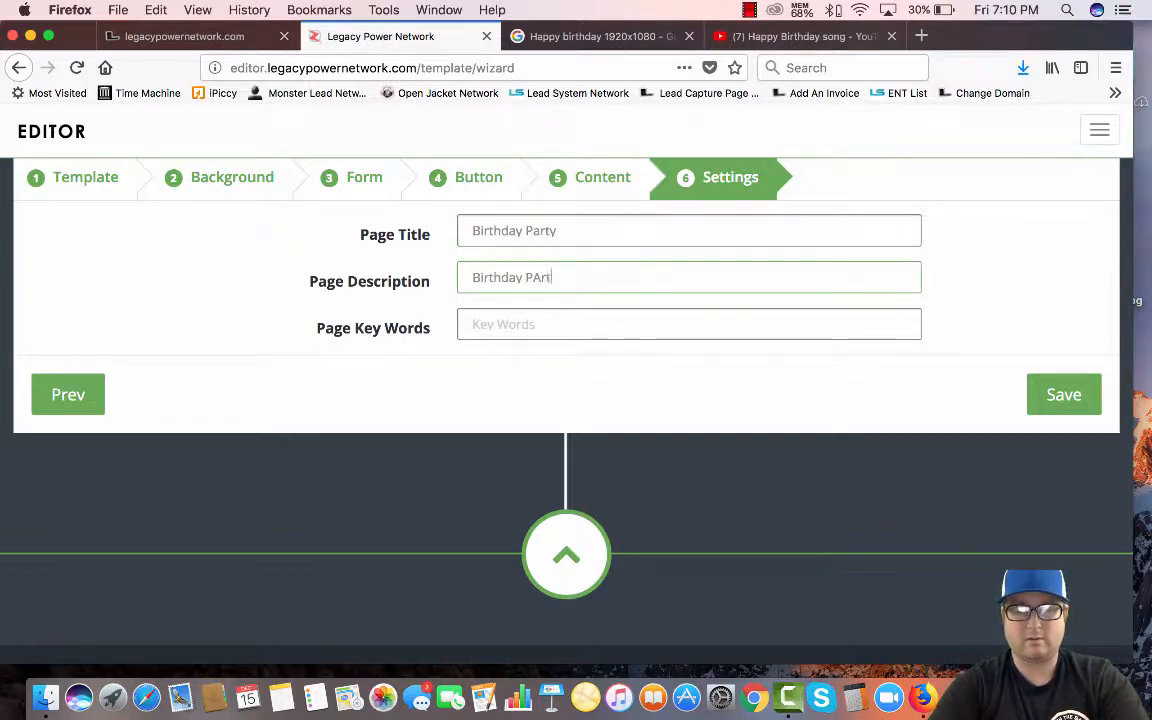
text(y)
key(Tab)
text(B)
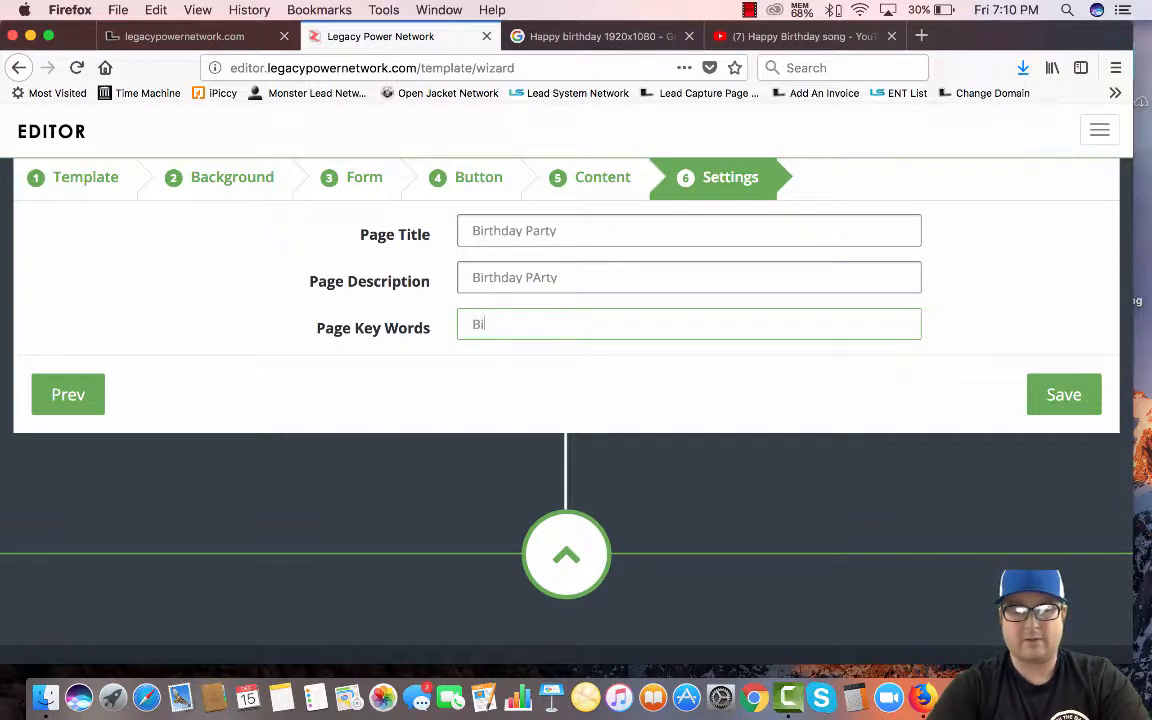
text(irthday)
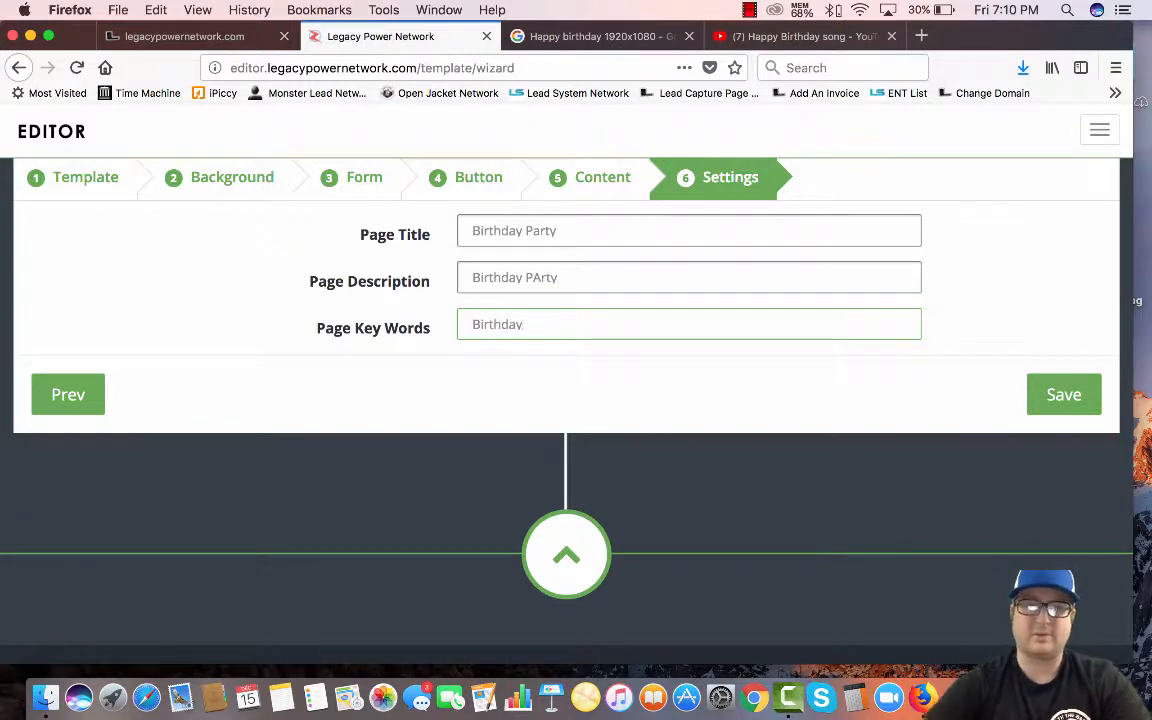
click(539, 277)
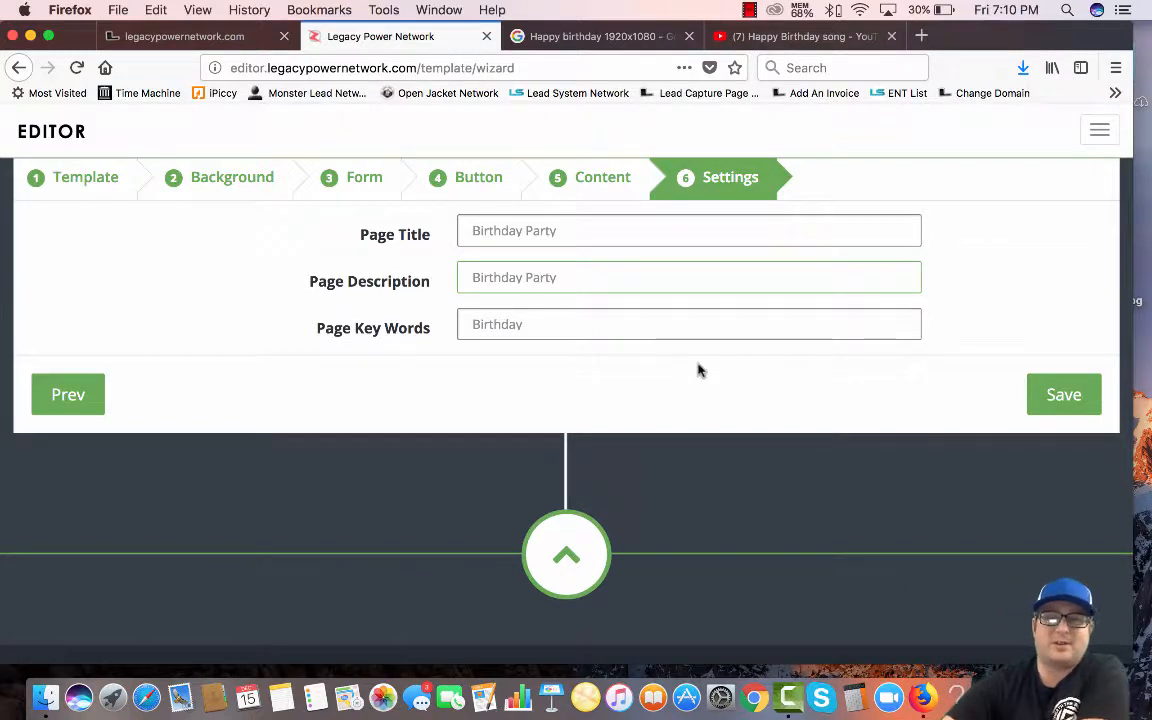
- Save the finished capture page and open its publishing settings
click(1066, 400)
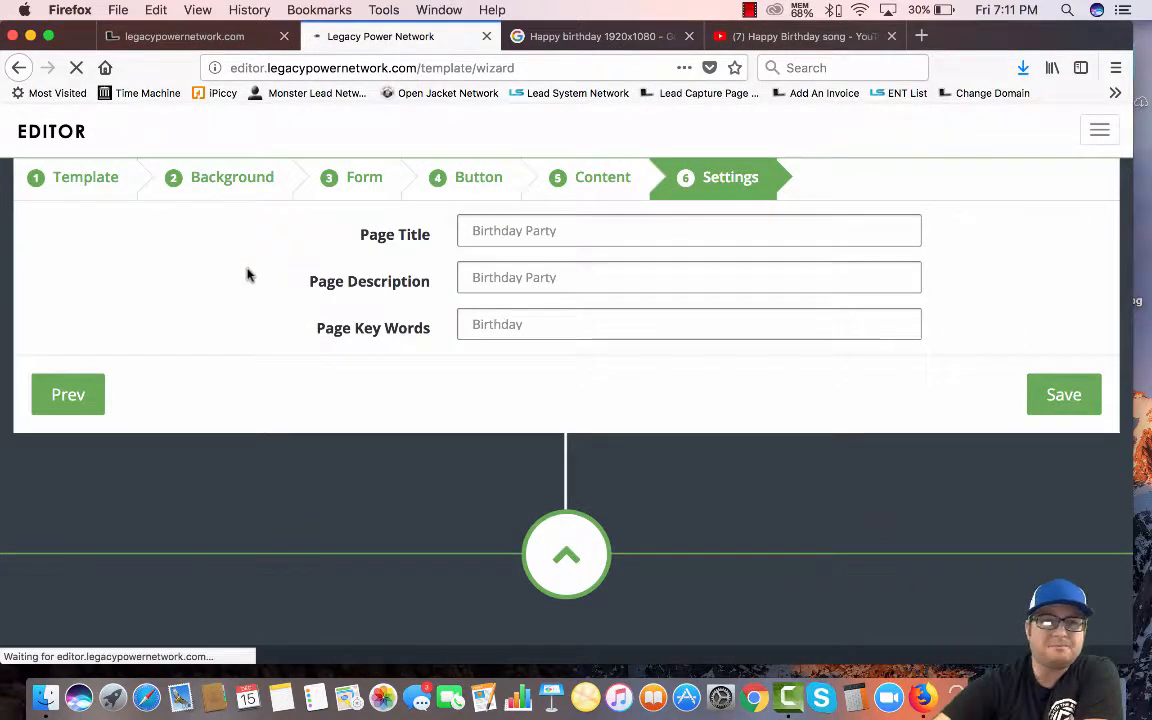
scroll(249, 272, up, 4)
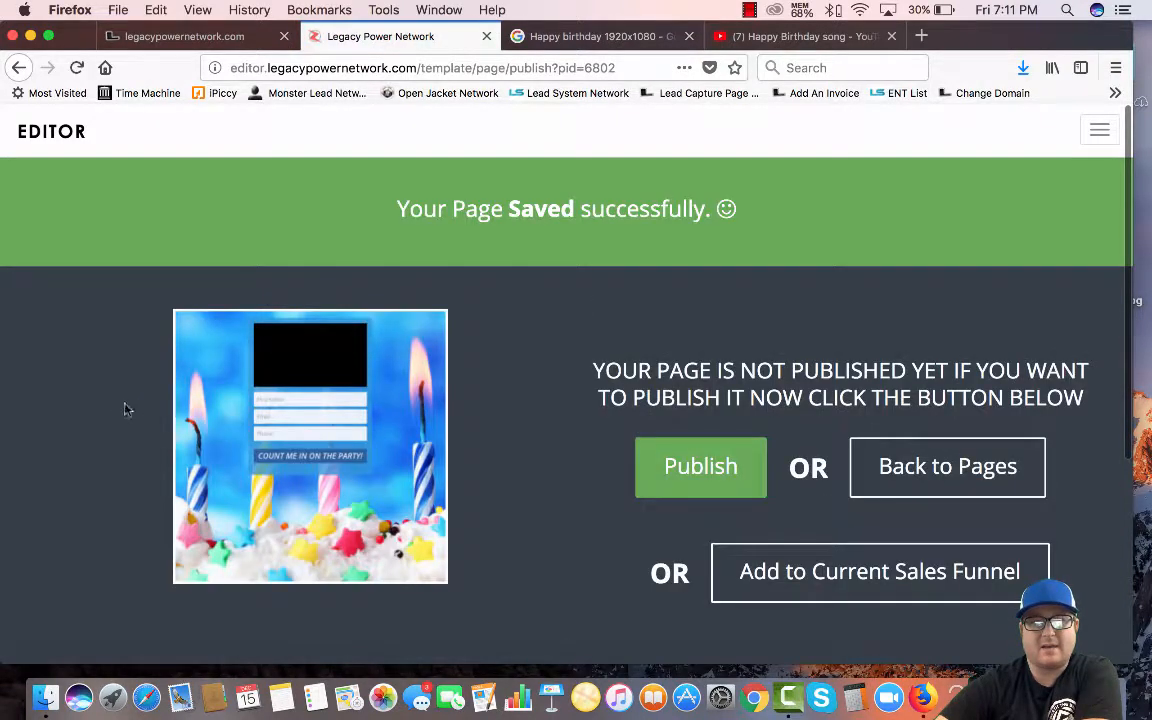
scroll(125, 406, down, 1)
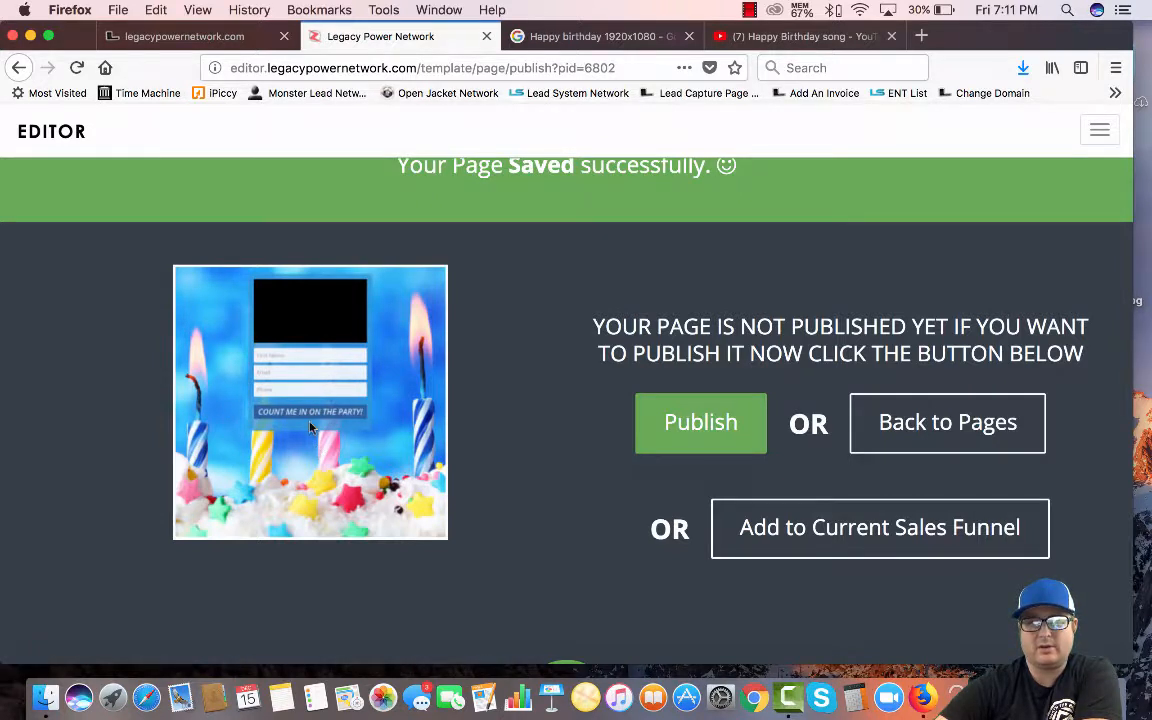
click(706, 420)
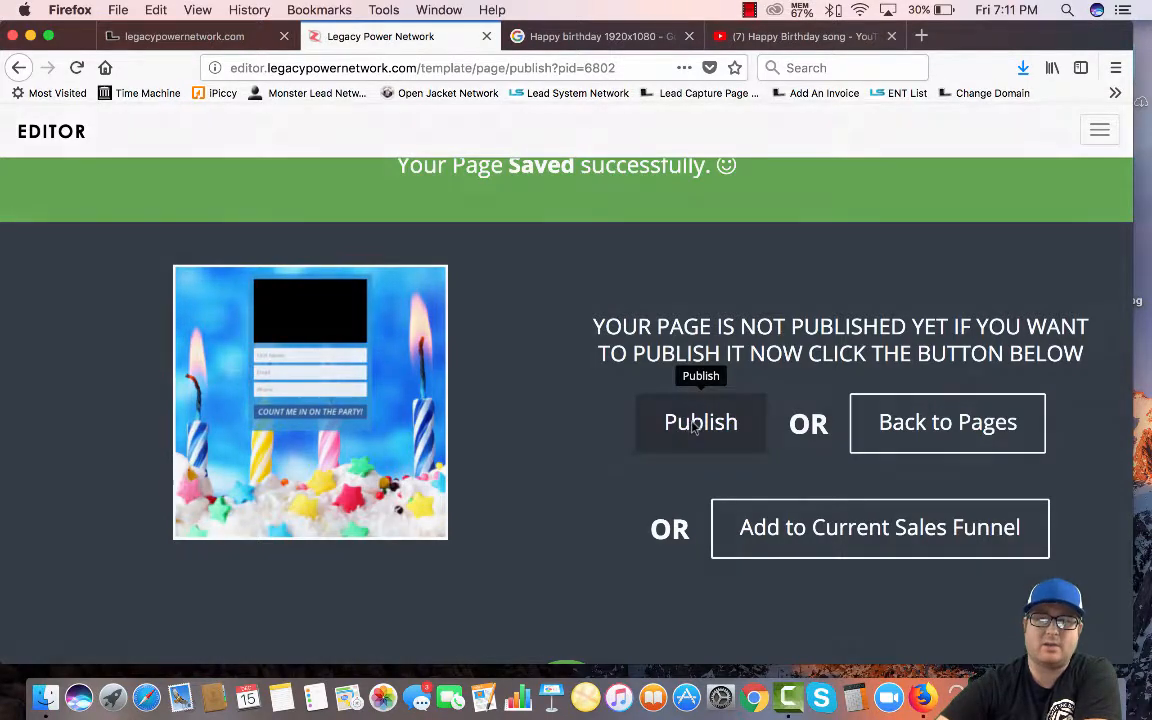
click(690, 425)
- Enter "birthday" as the page name and set overwriting of an existing file to no
click(427, 317)
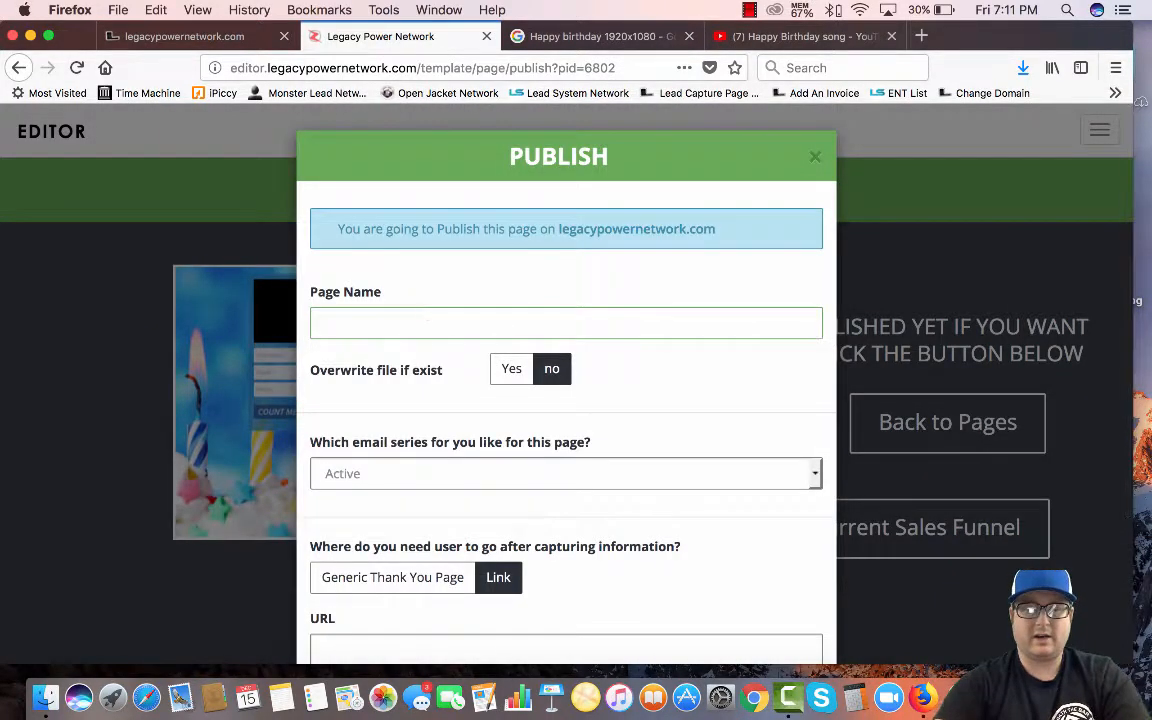
text(birthday)
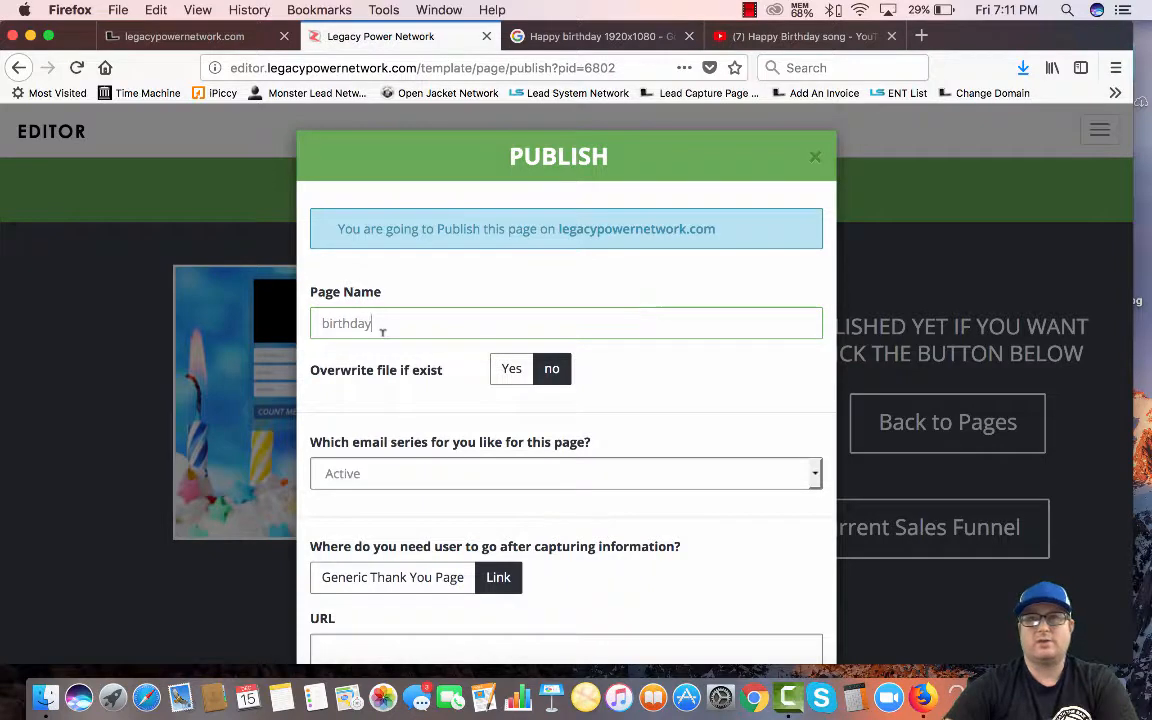
scroll(404, 365, down, 2)
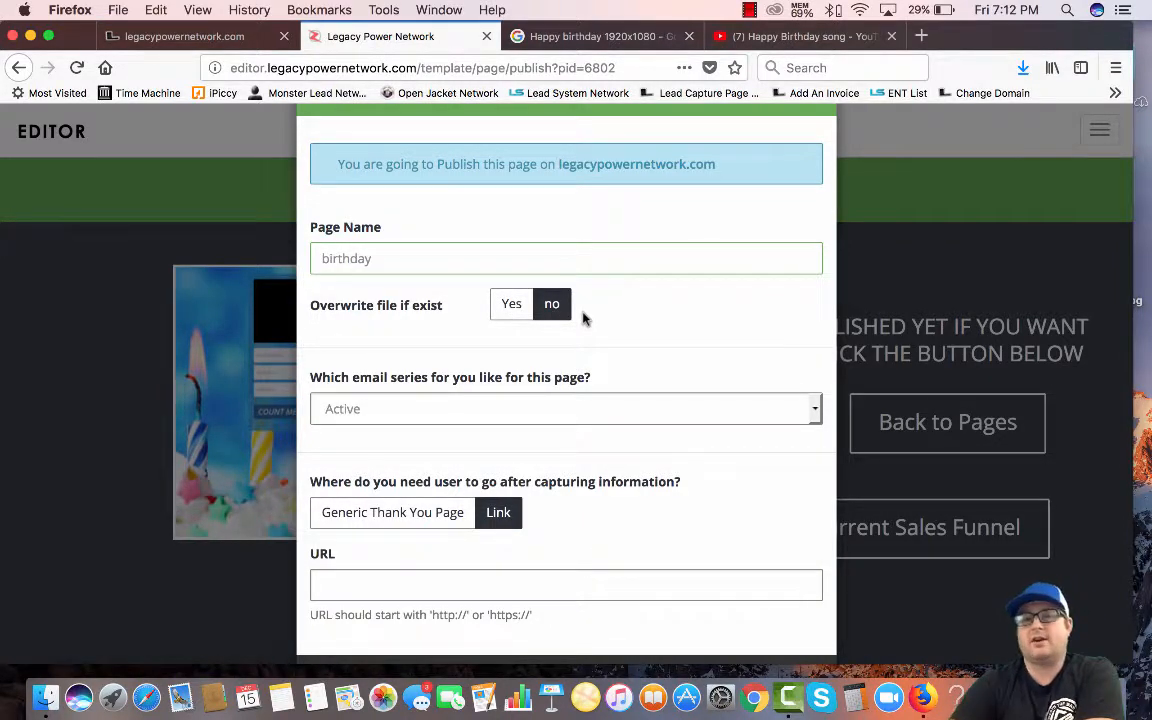
click(517, 312)
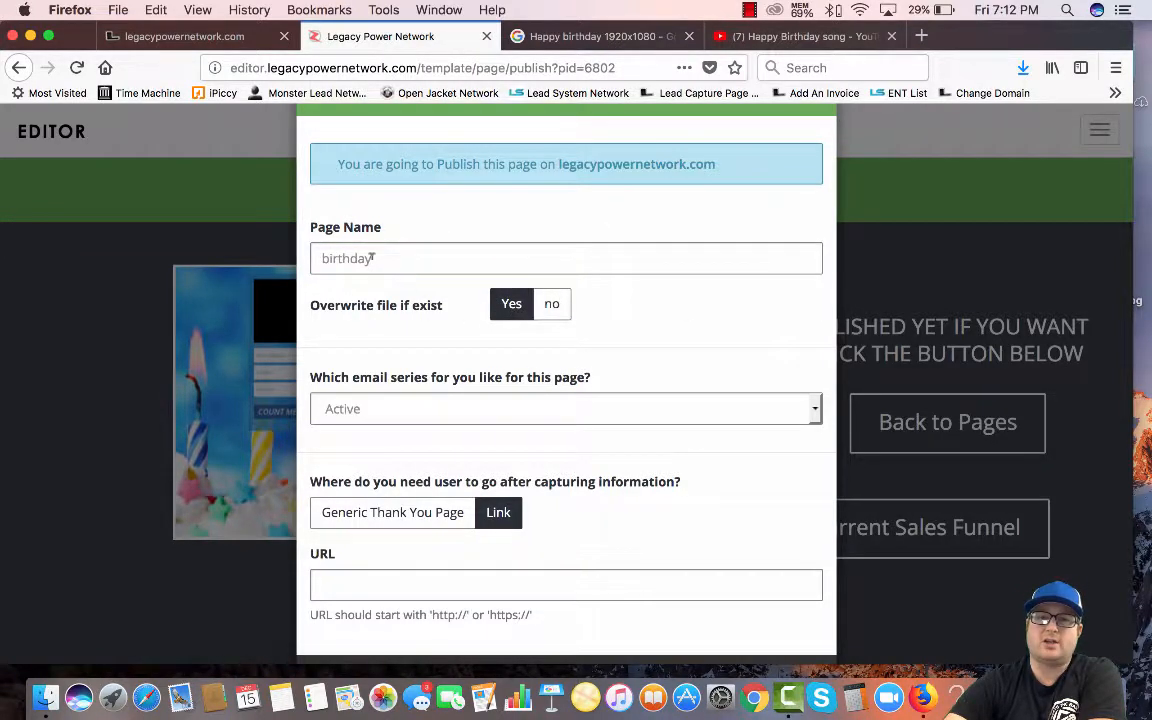
click(548, 304)
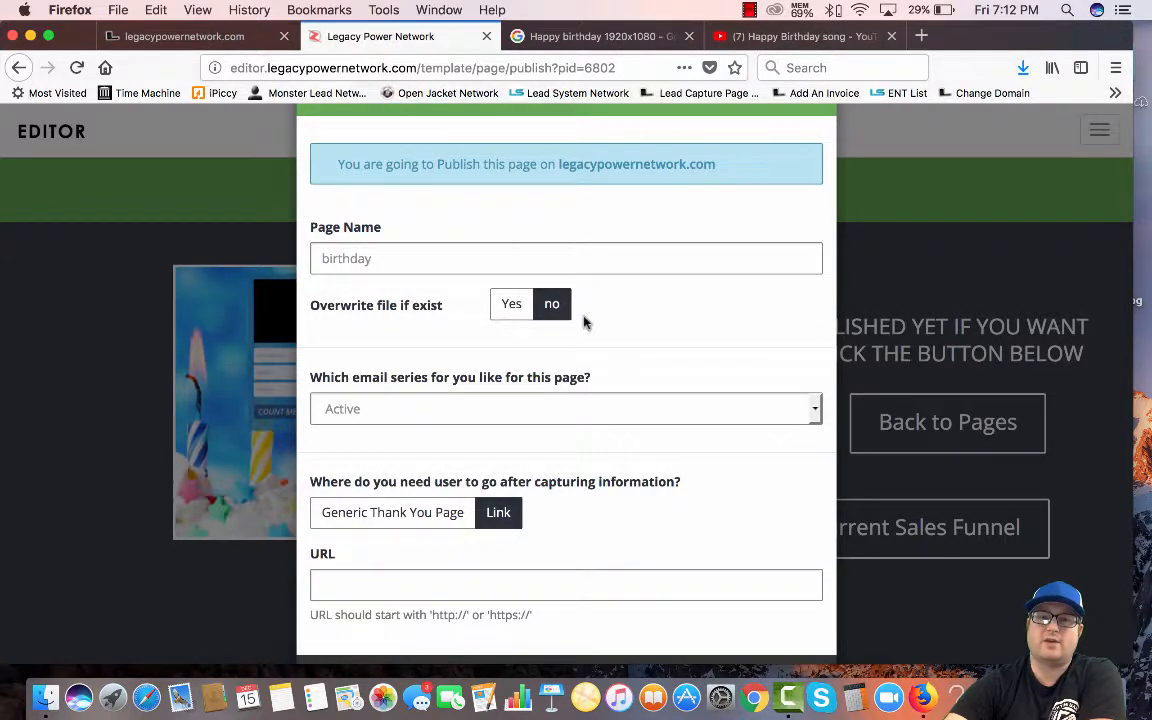
- Assign the Birthday Party email series to the page
scroll(584, 321, down, 2)
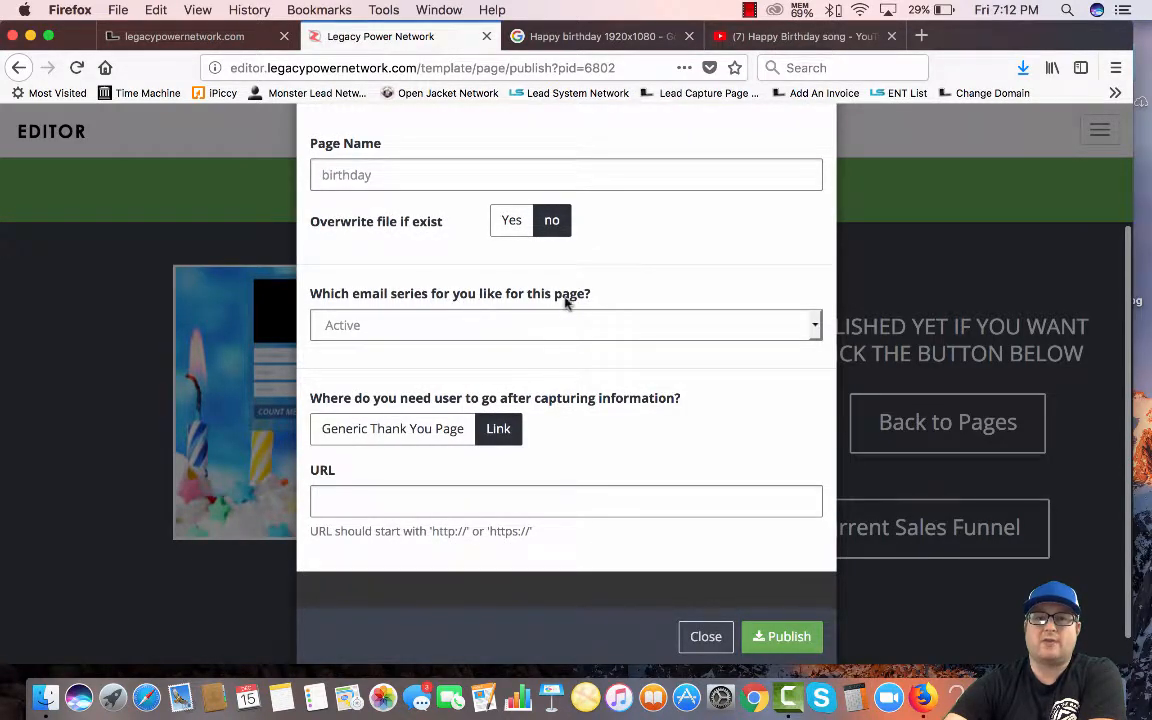
click(400, 325)
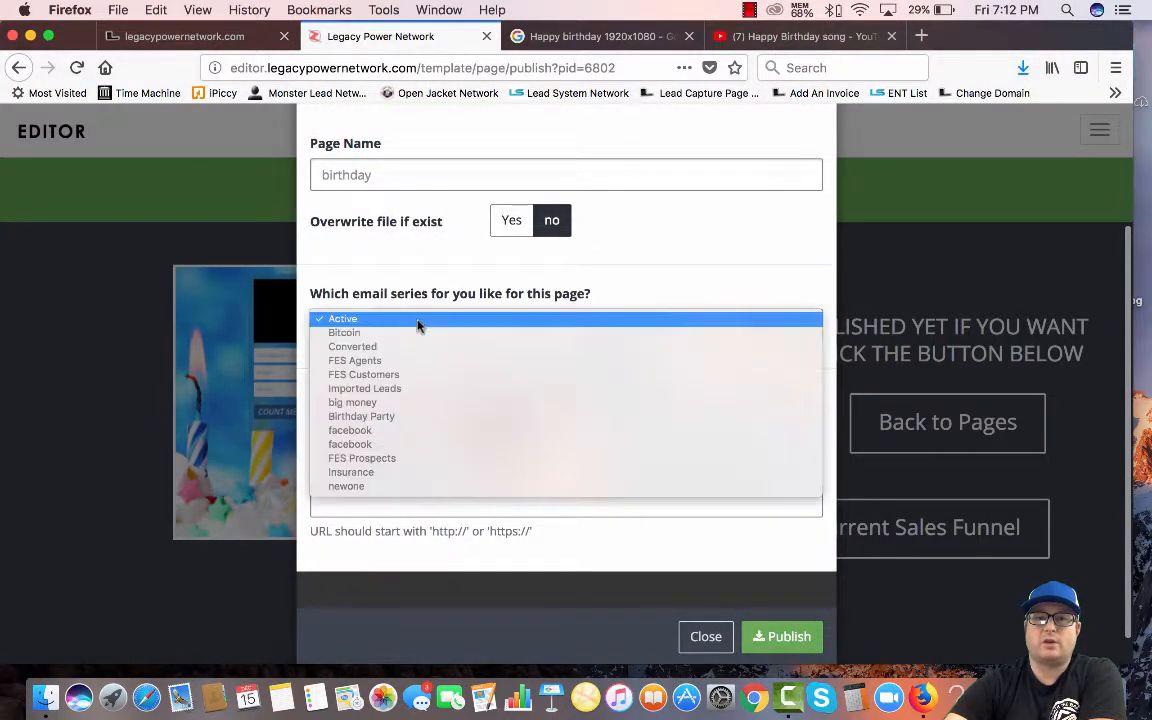
click(368, 417)
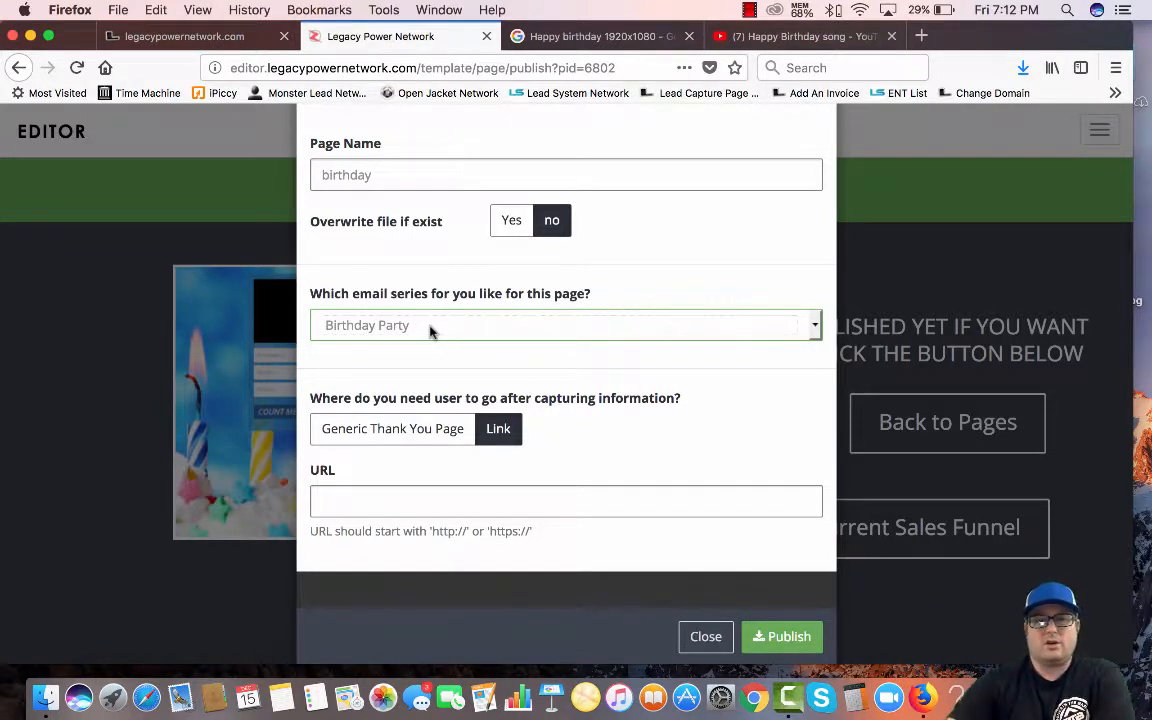
click(363, 494)
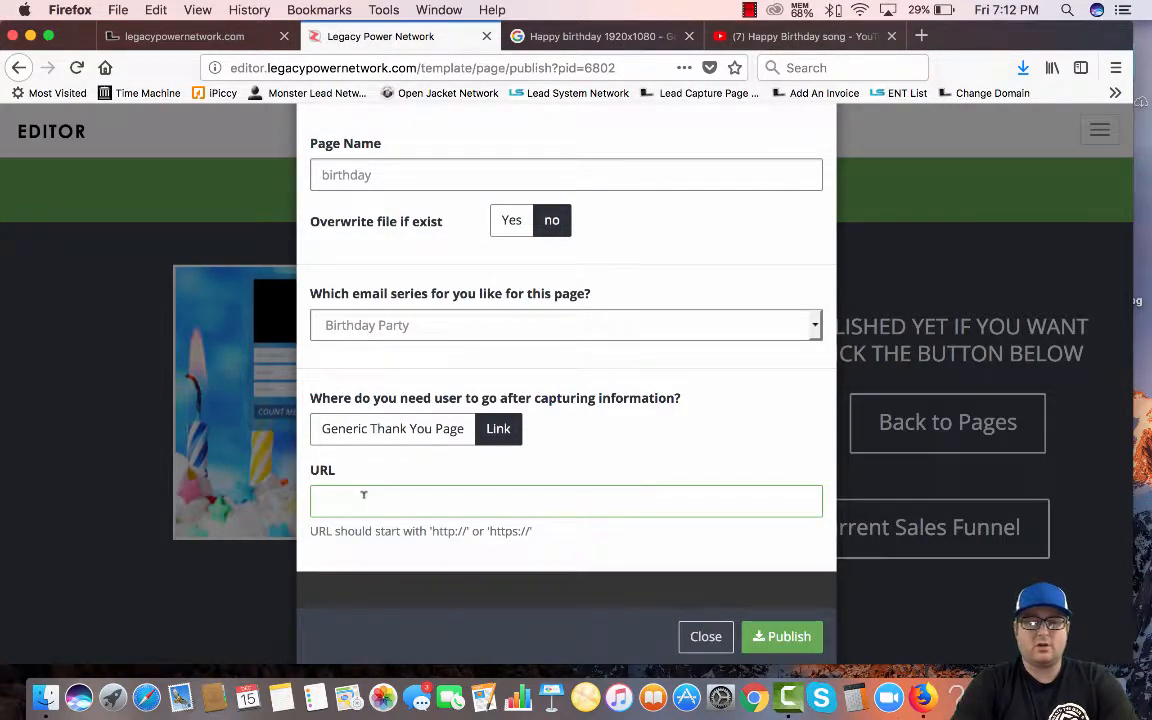
text(http)
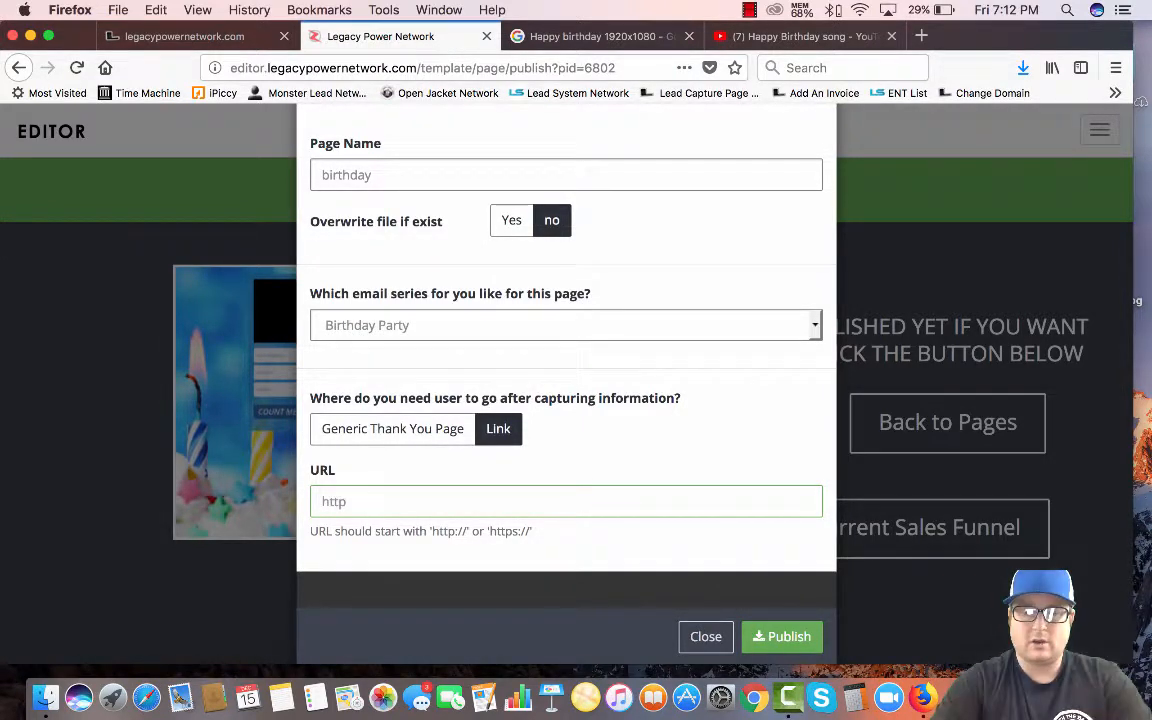
text(:/)
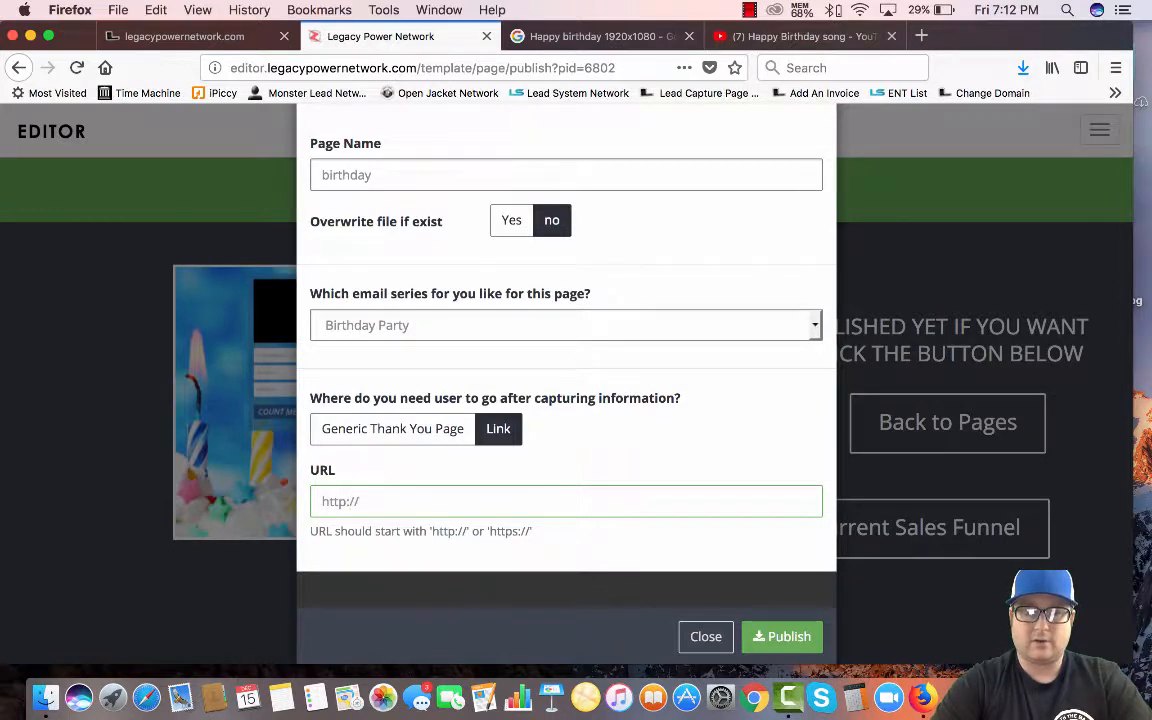
text(/facebook.)
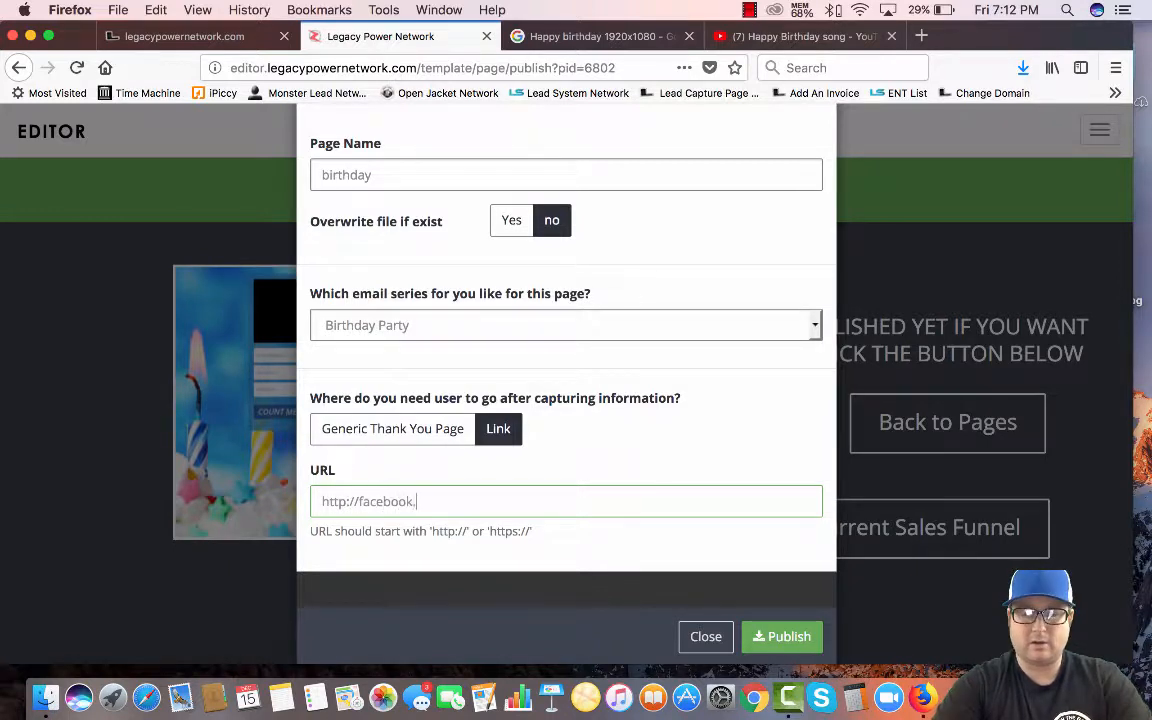
text(com/birthday)
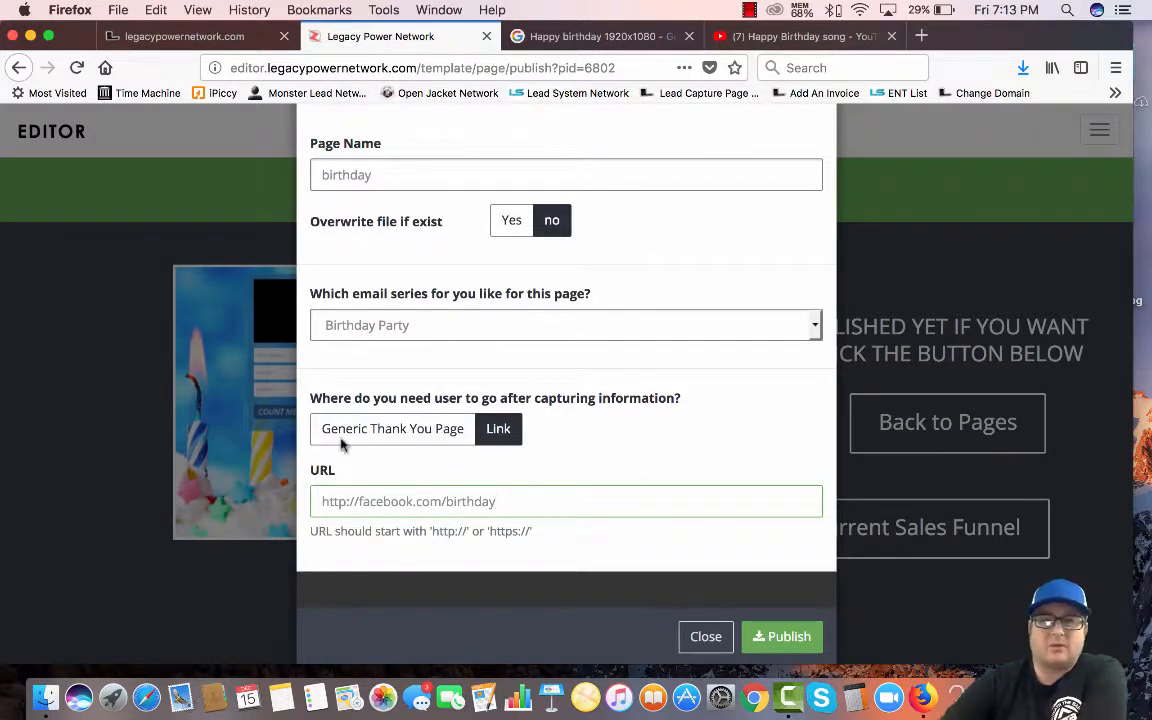
- Publish the birthday page and close the publishing dialog
scroll(784, 586, down, 1)
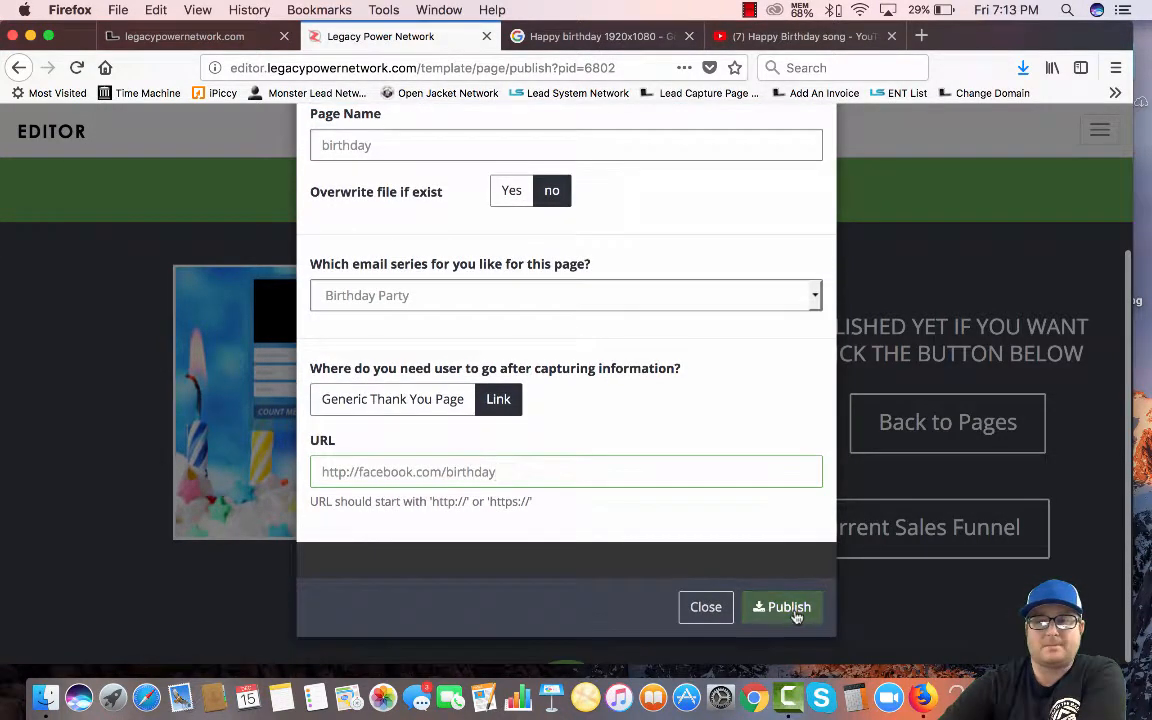
click(788, 607)
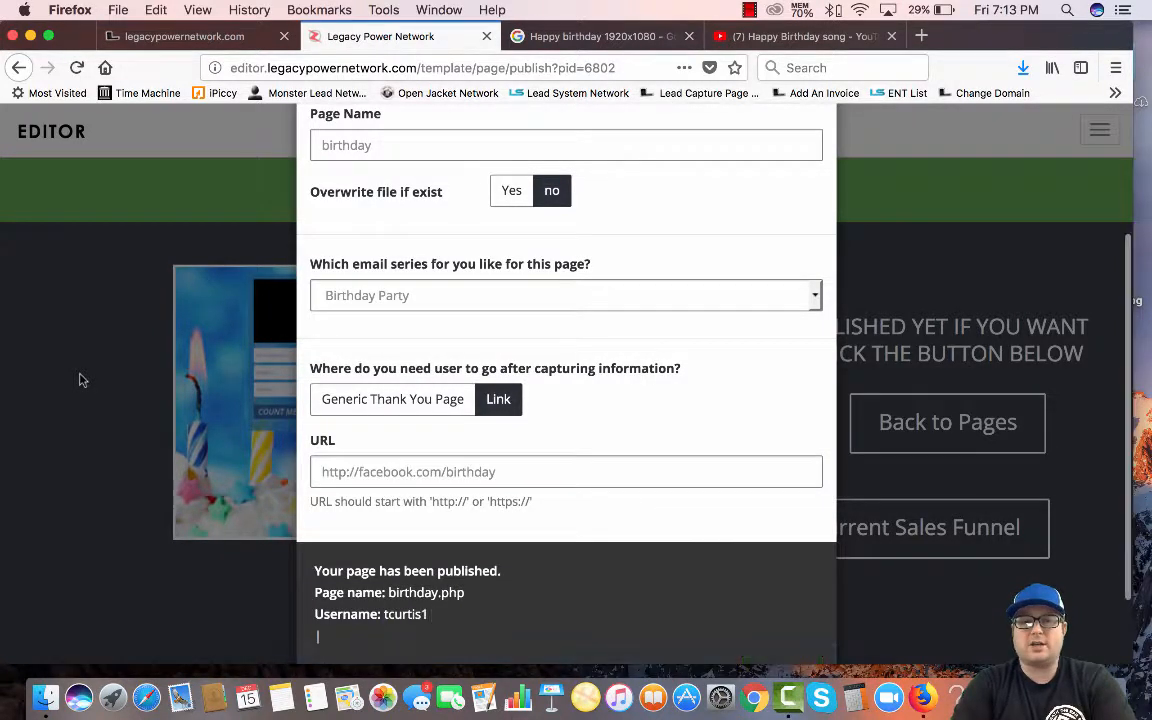
scroll(82, 380, down, 2)
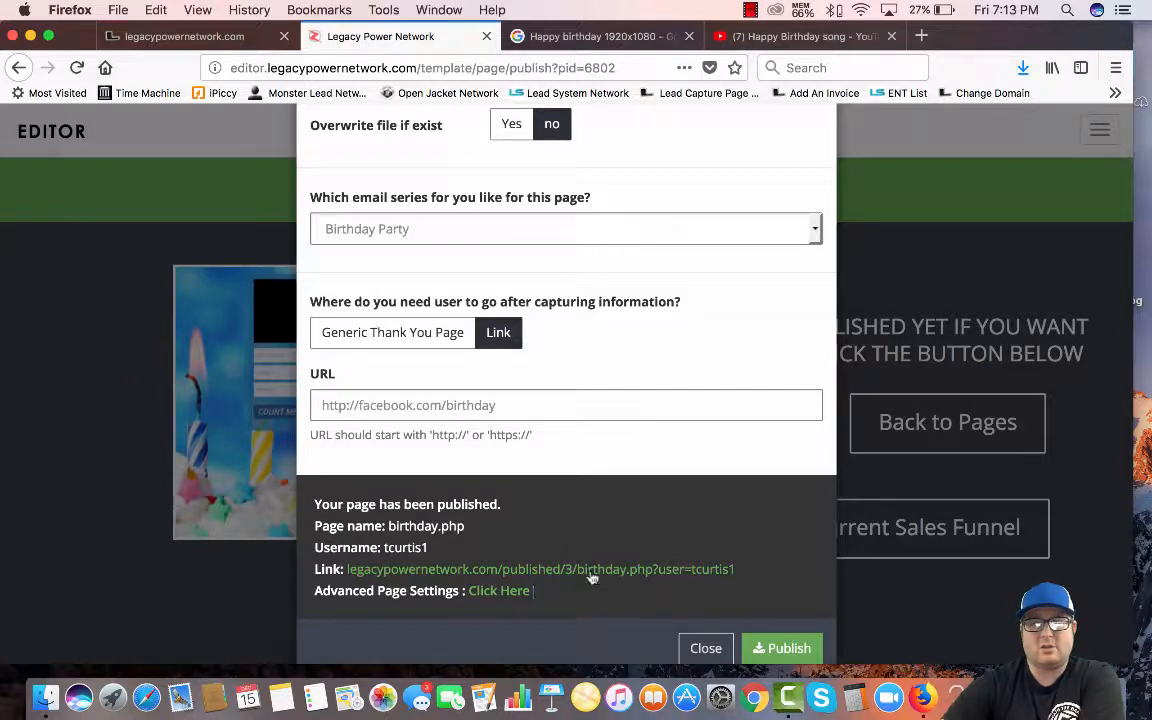
click(705, 650)
scroll(215, 311, up, 2)
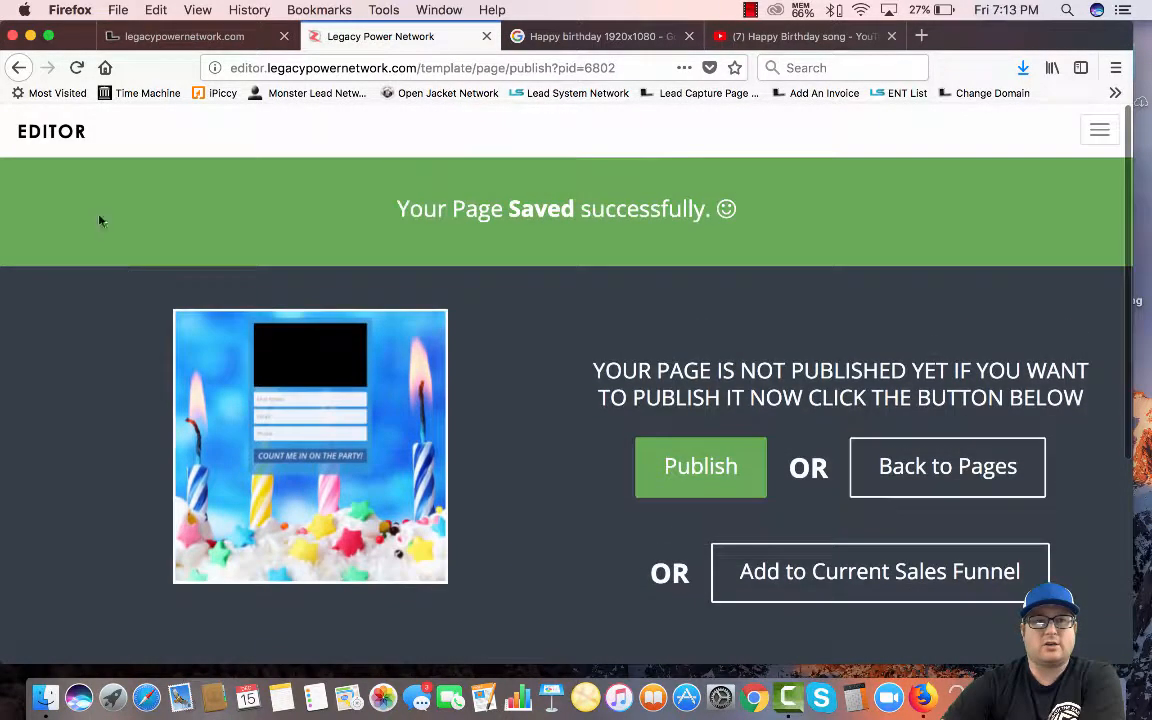
- Leave the editor for the members dashboard and show the My Capture Pages category of the capture pages
click(64, 131)
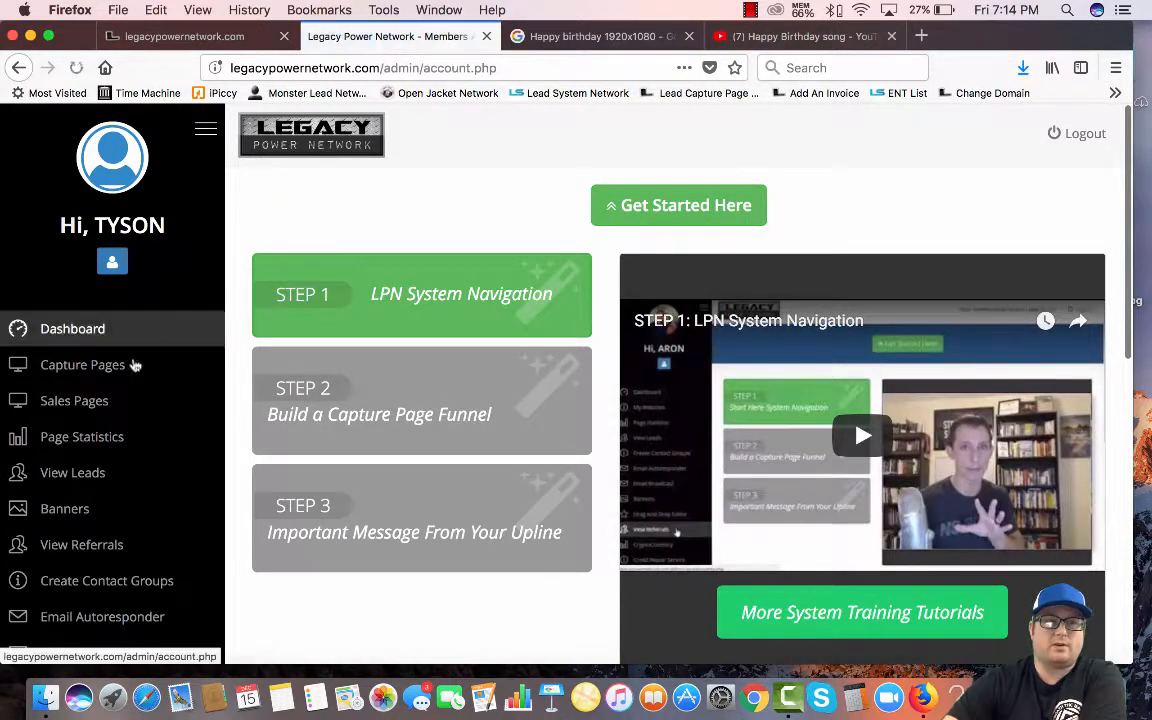
click(70, 369)
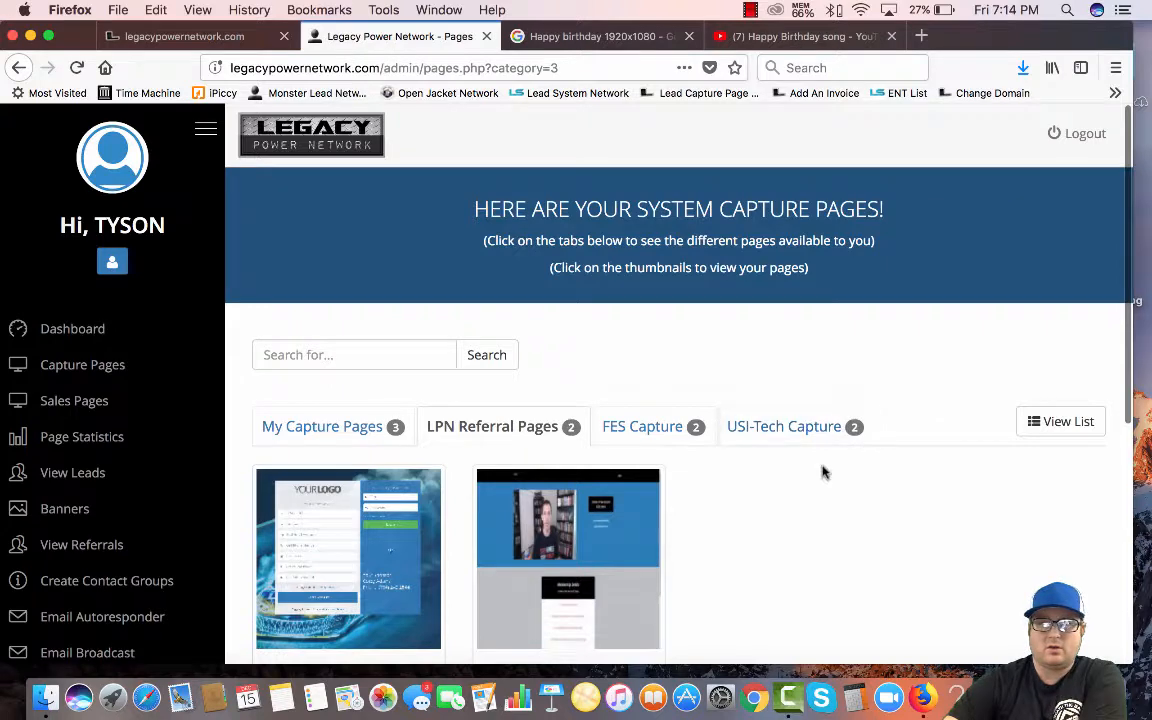
scroll(588, 396, down, 2)
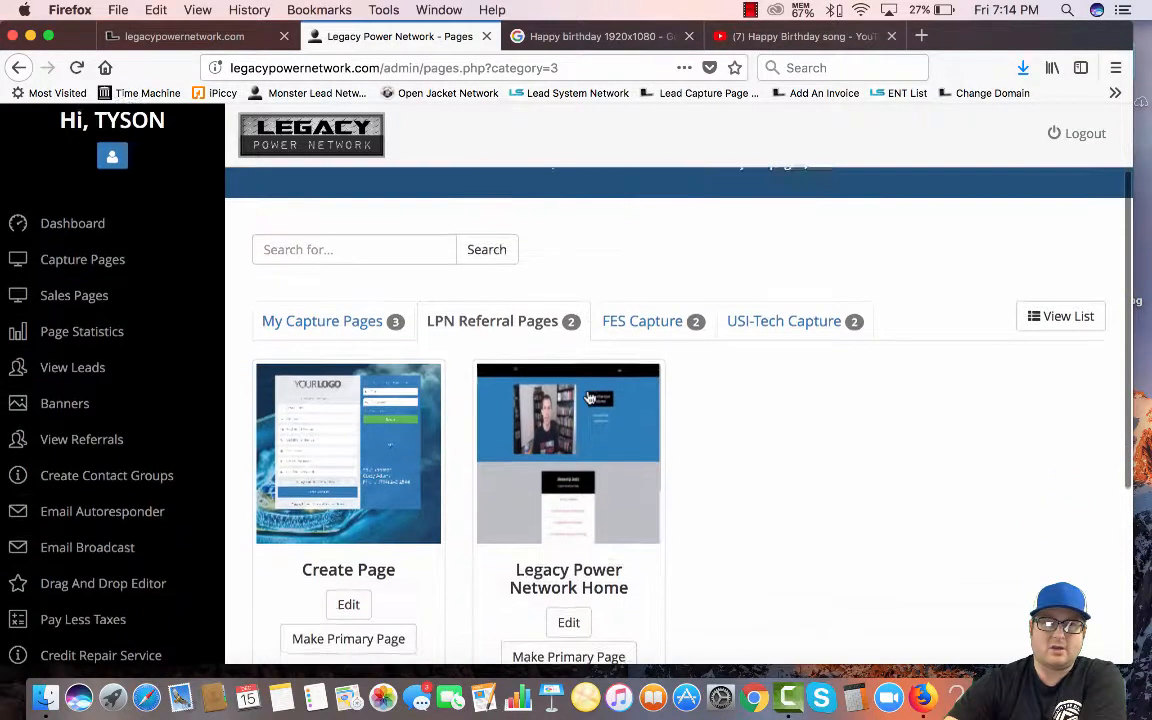
click(315, 312)
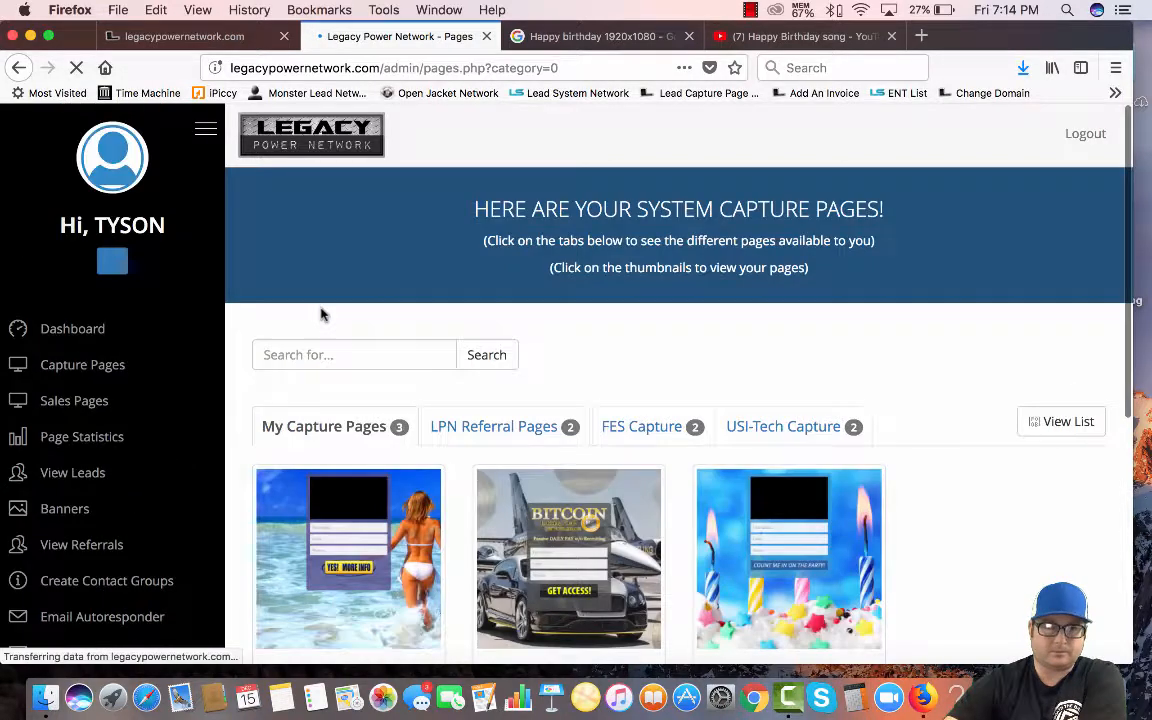
- Delete the testtracy page from My Capture Pages and confirm the deletion
scroll(334, 329, down, 4)
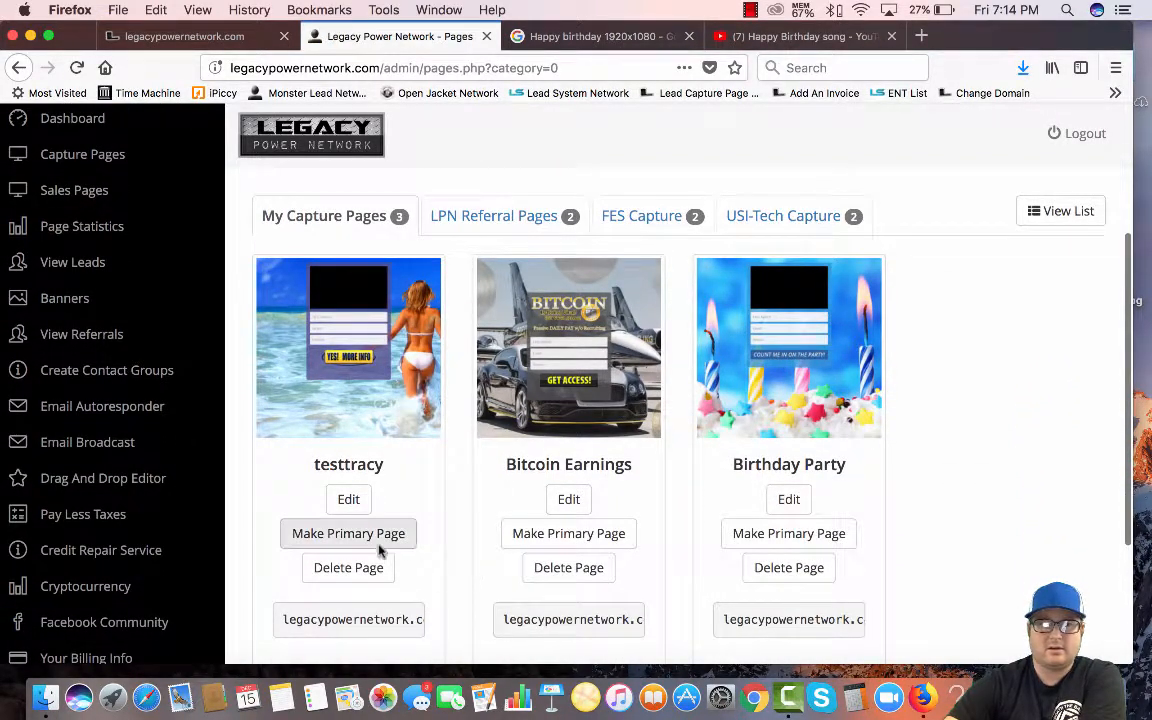
click(360, 568)
click(622, 355)
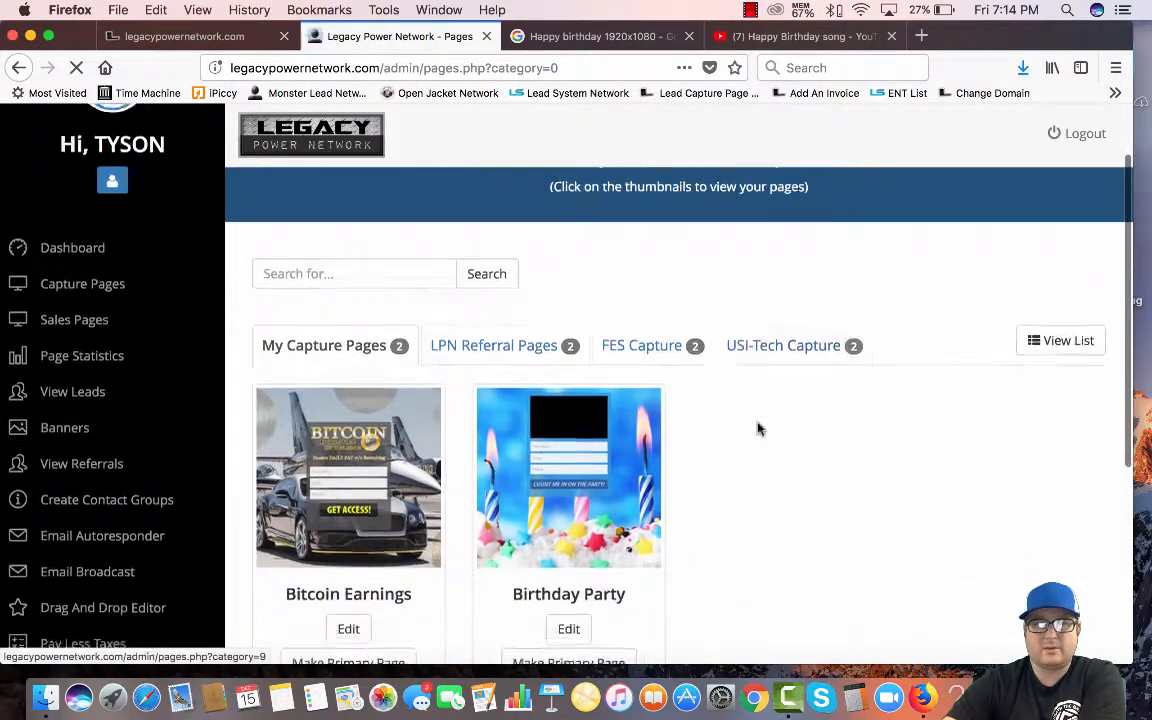
- Open the published Birthday Party page, lower the sound volume, and examine its video, form fields and button
scroll(758, 429, down, 2)
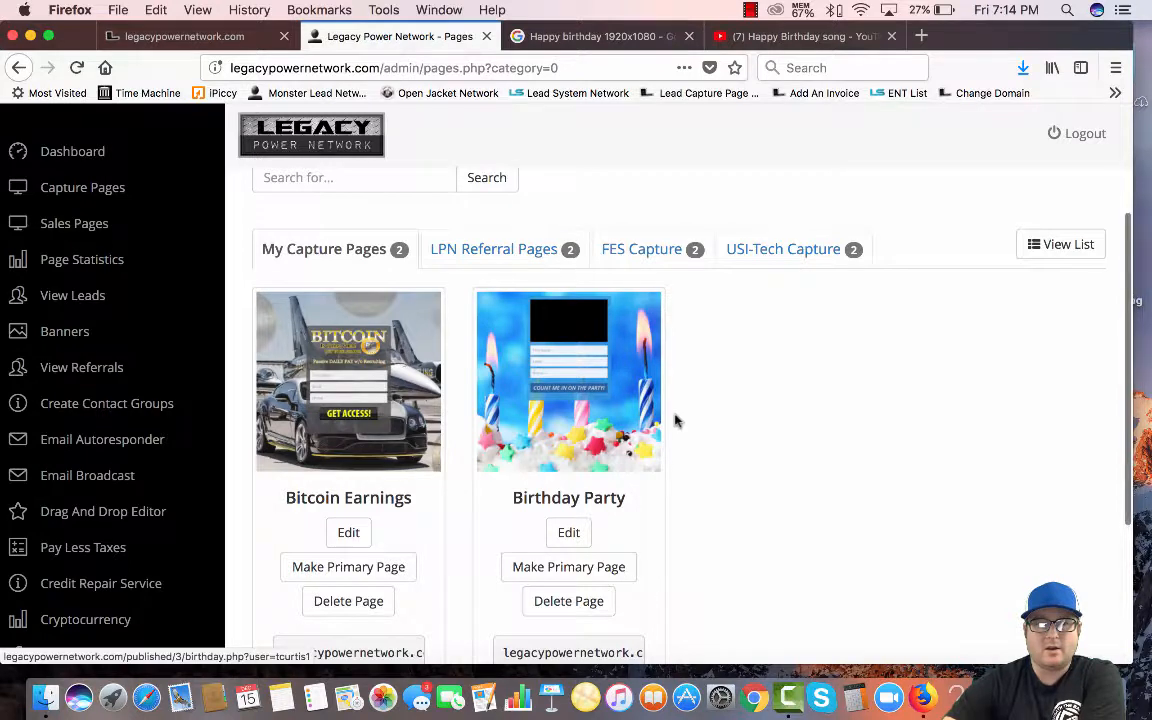
scroll(680, 420, down, 1)
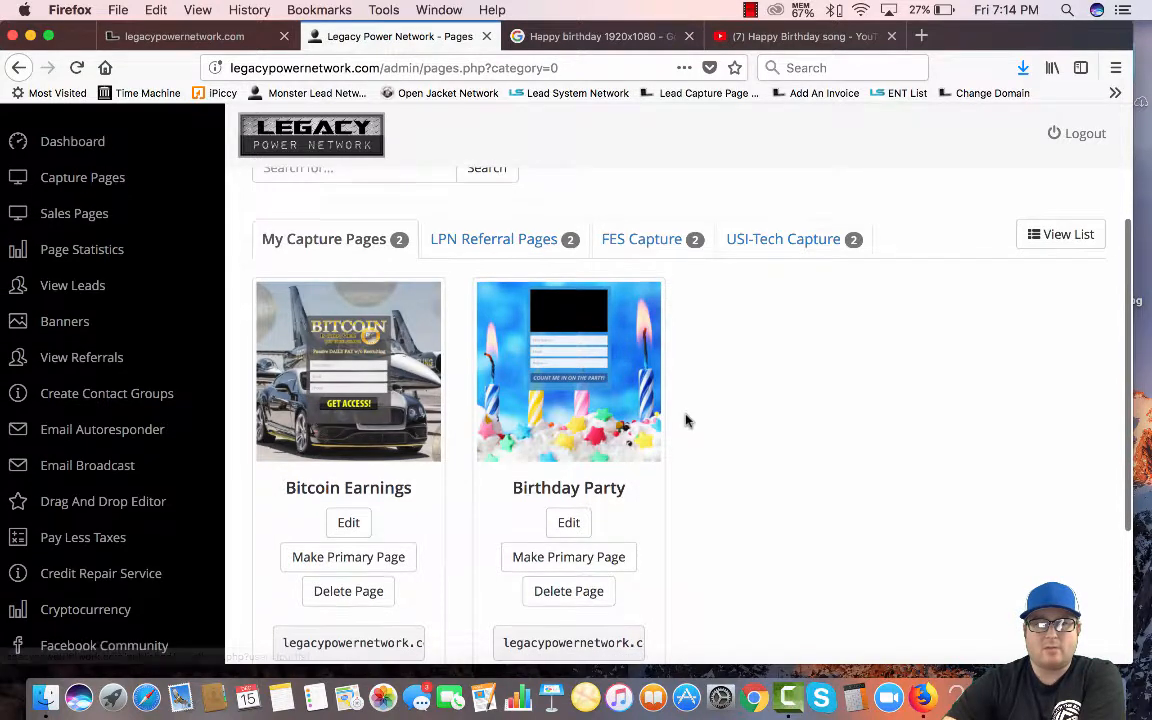
click(567, 362)
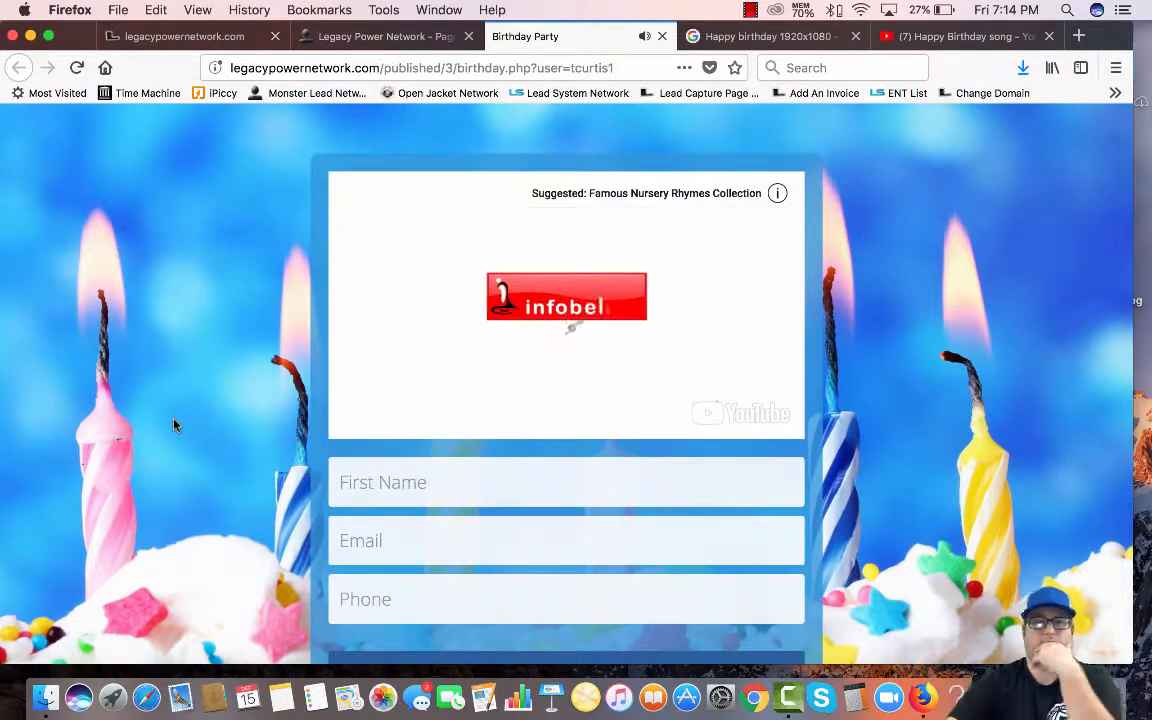
scroll(147, 342, down, 3)
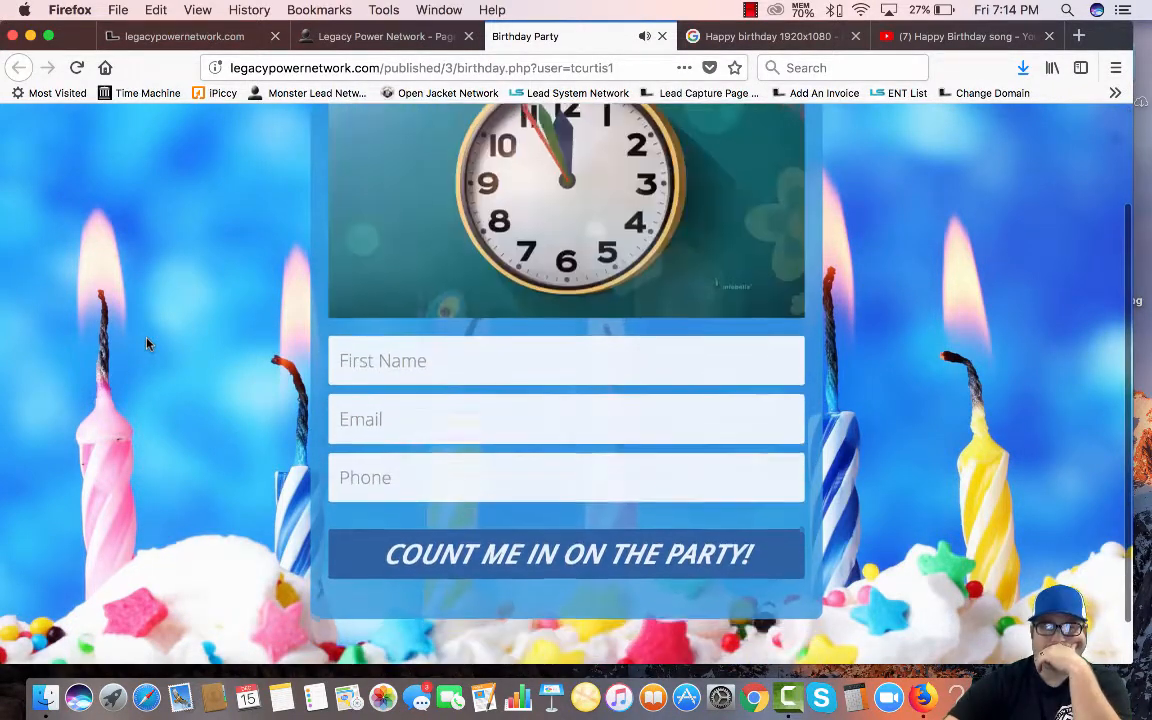
scroll(257, 466, up, 2)
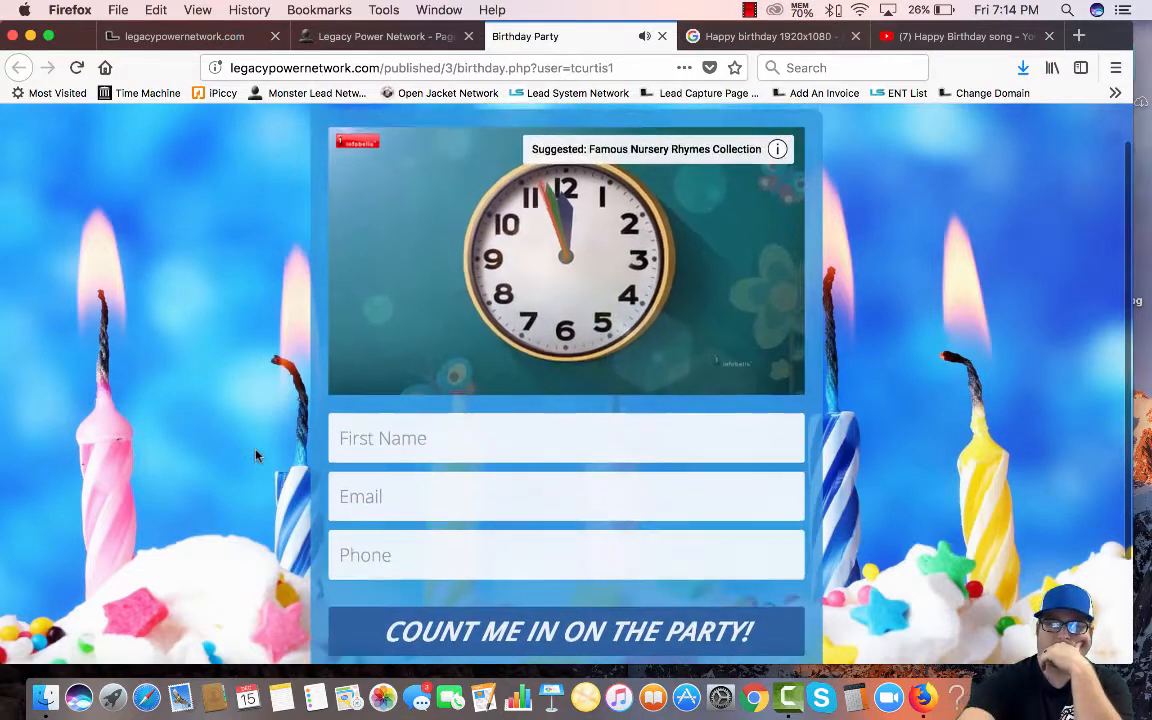
key(XF86AudioLowerVolume)
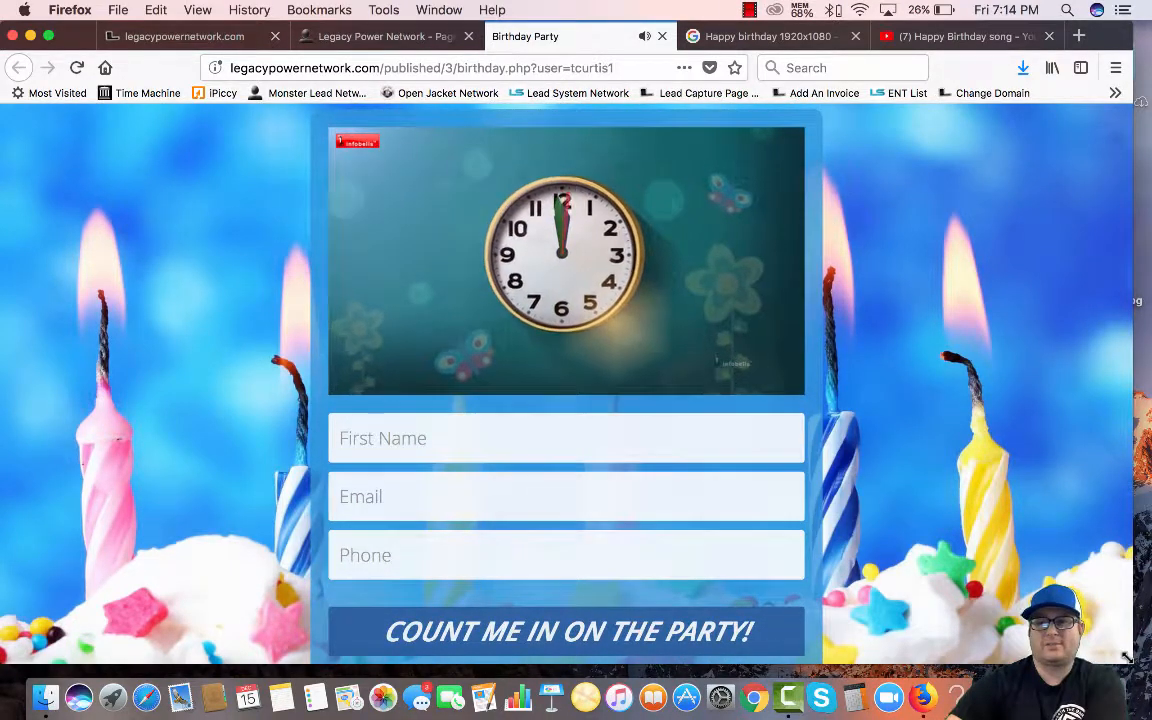
- Narrow the browser window to phone width to check the page's responsive layout, and widen the window again
drag(1132, 662, 422, 630)
scroll(251, 352, down, 3)
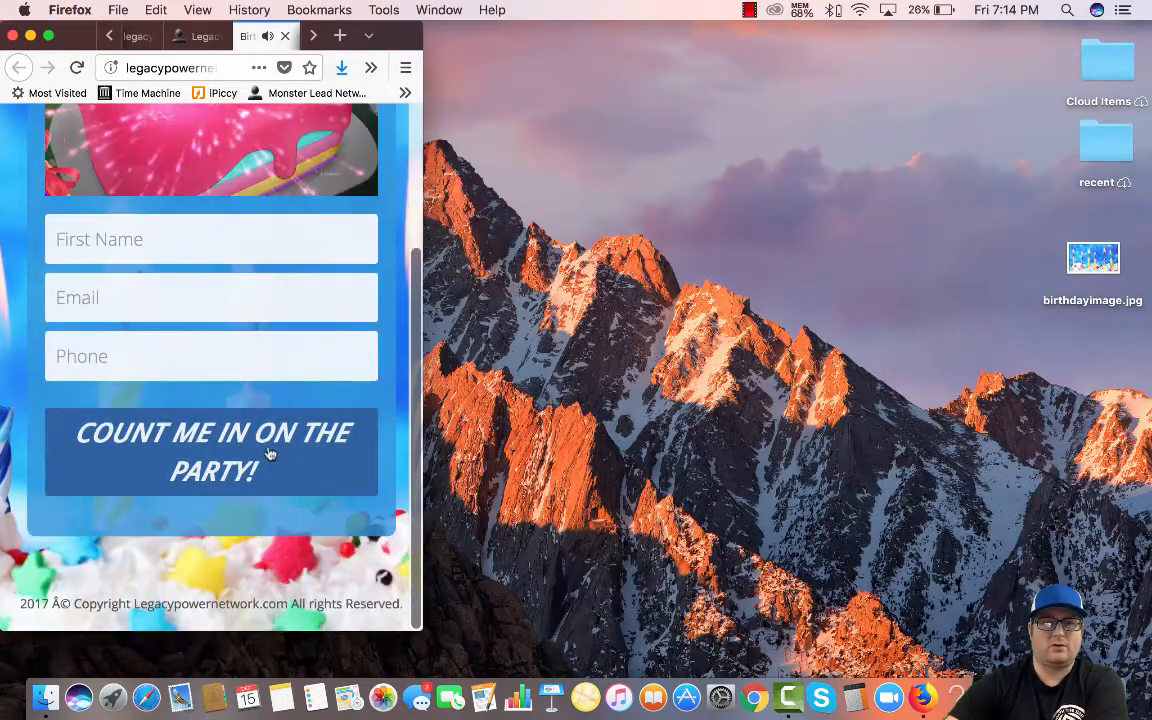
scroll(245, 410, up, 4)
drag(422, 630, 1034, 645)
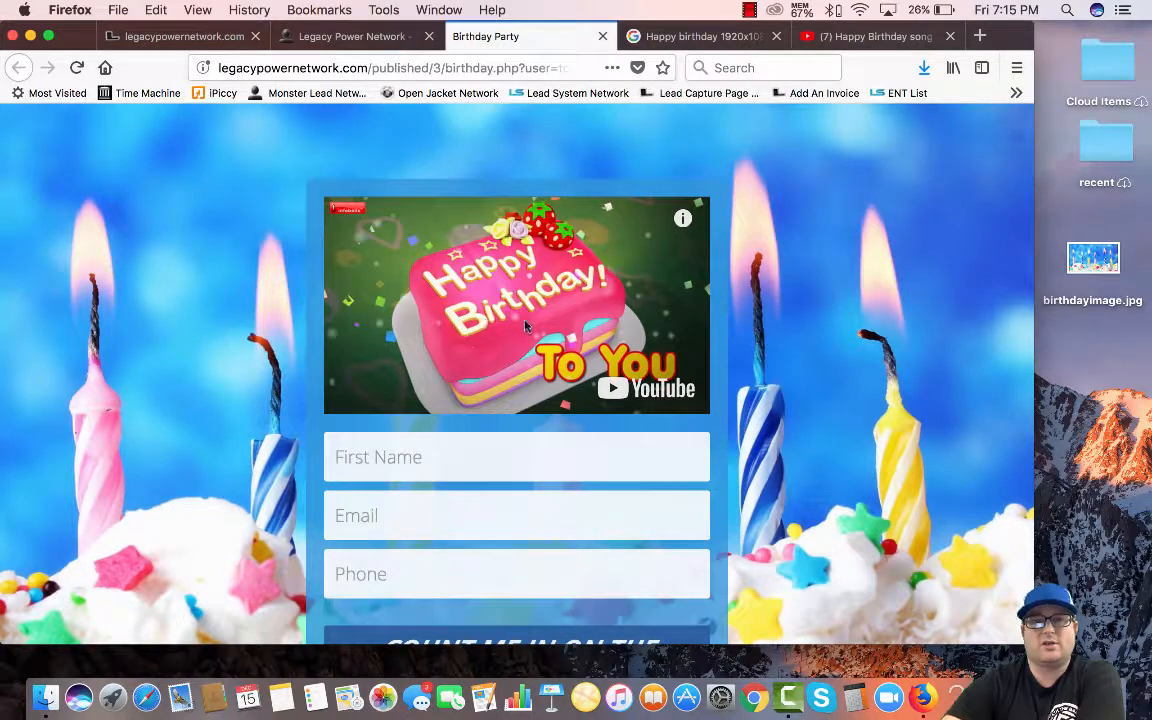
- Return to the capture pages list and look over the Birthday Party page's entry and its options
click(330, 38)
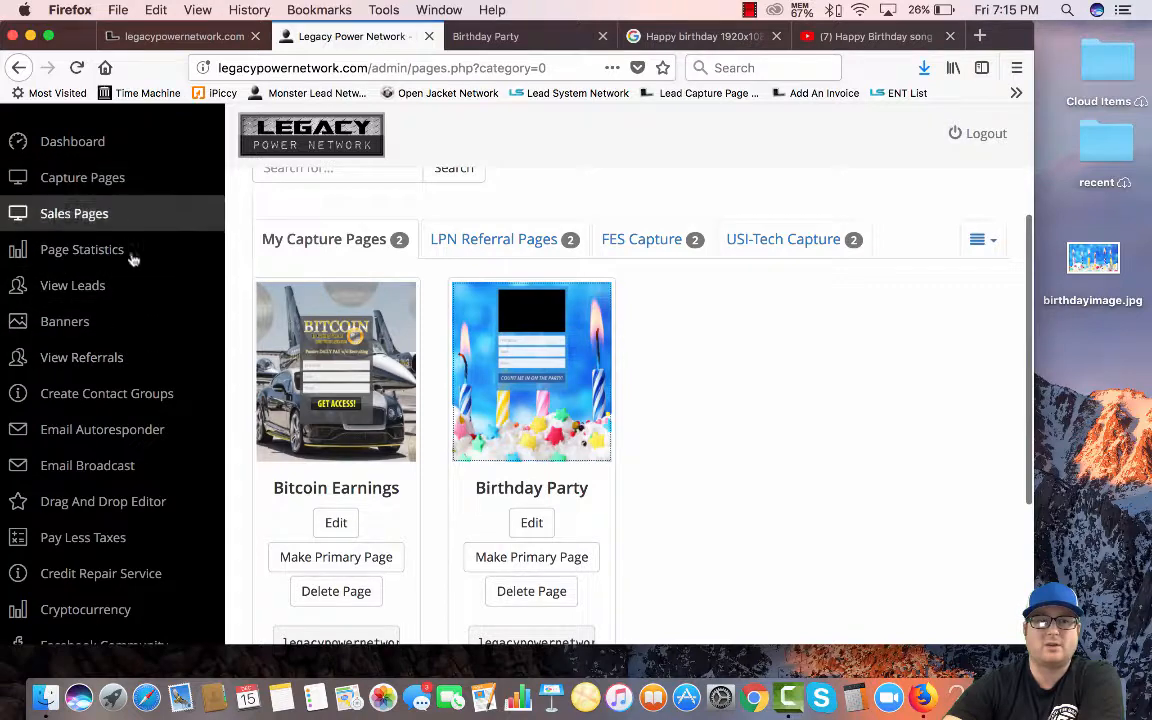
scroll(260, 330, up, 4)
scroll(329, 558, down, 5)
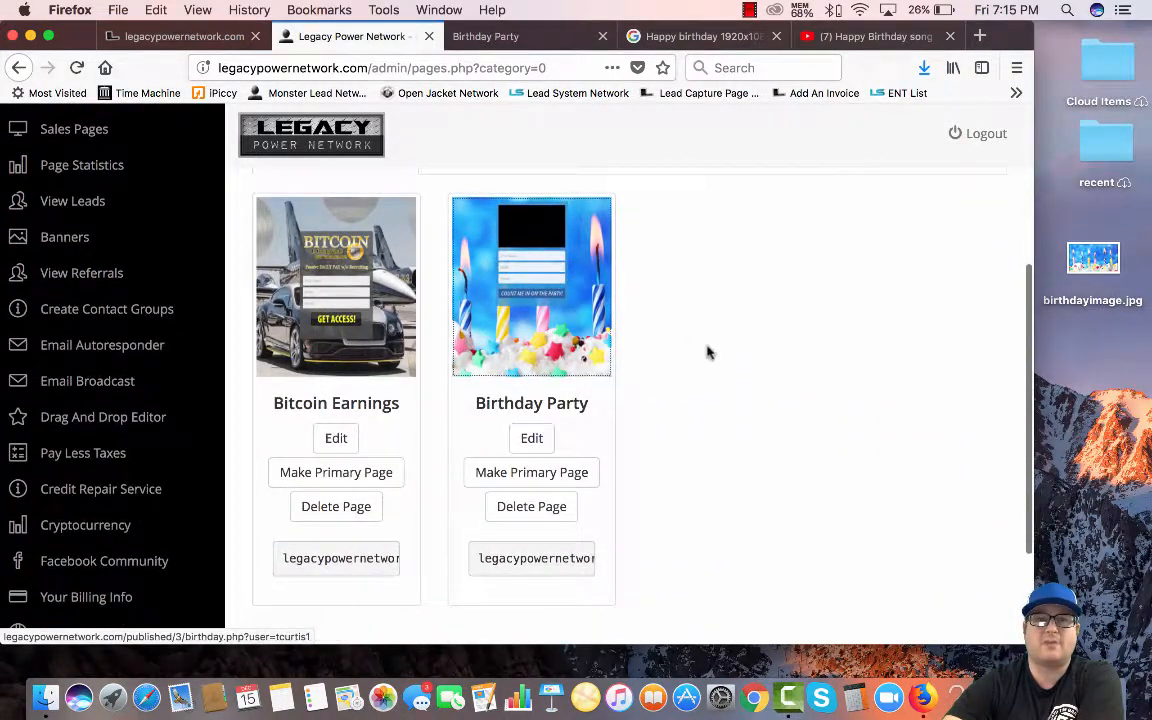
scroll(637, 340, up, 5)
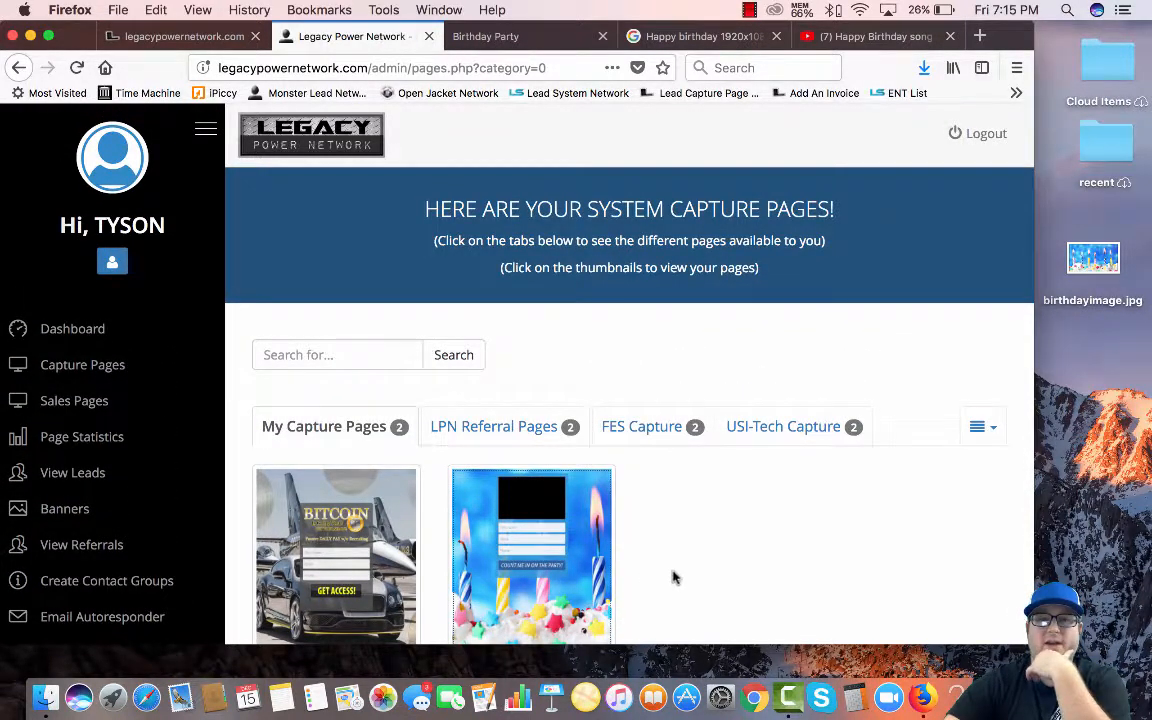
scroll(557, 540, down, 4)
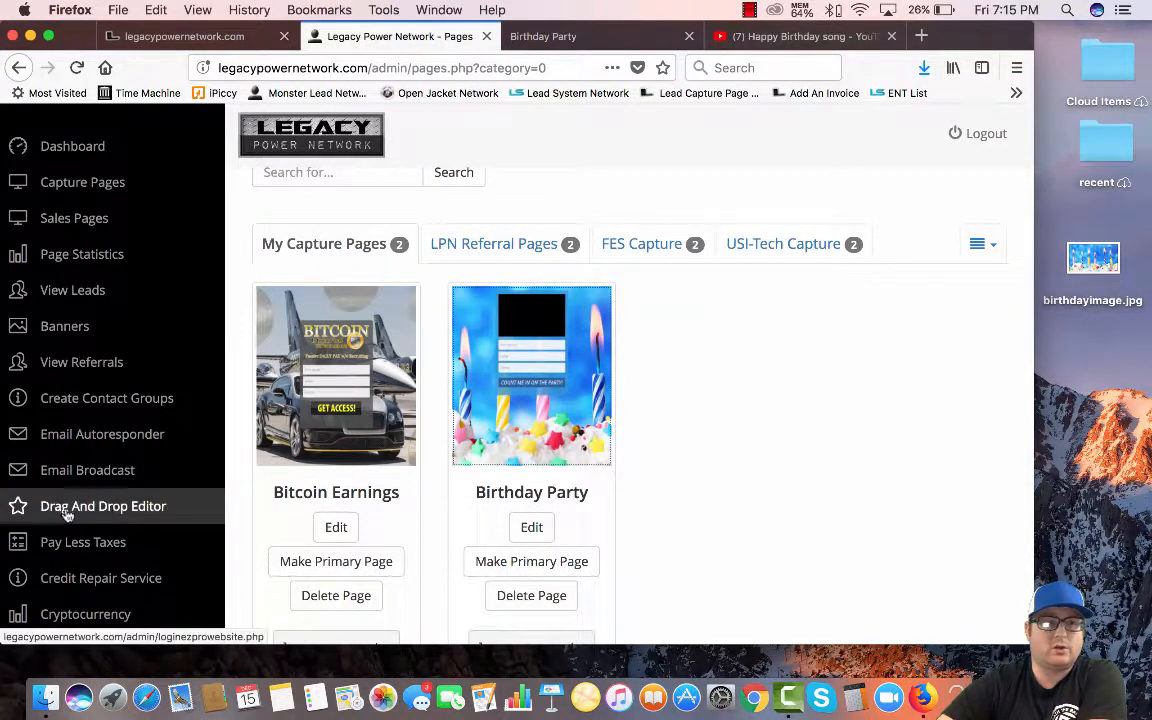
- Reopen the published Birthday Party page, highlight the "birthday" part of its web address, and close the page
click(532, 357)
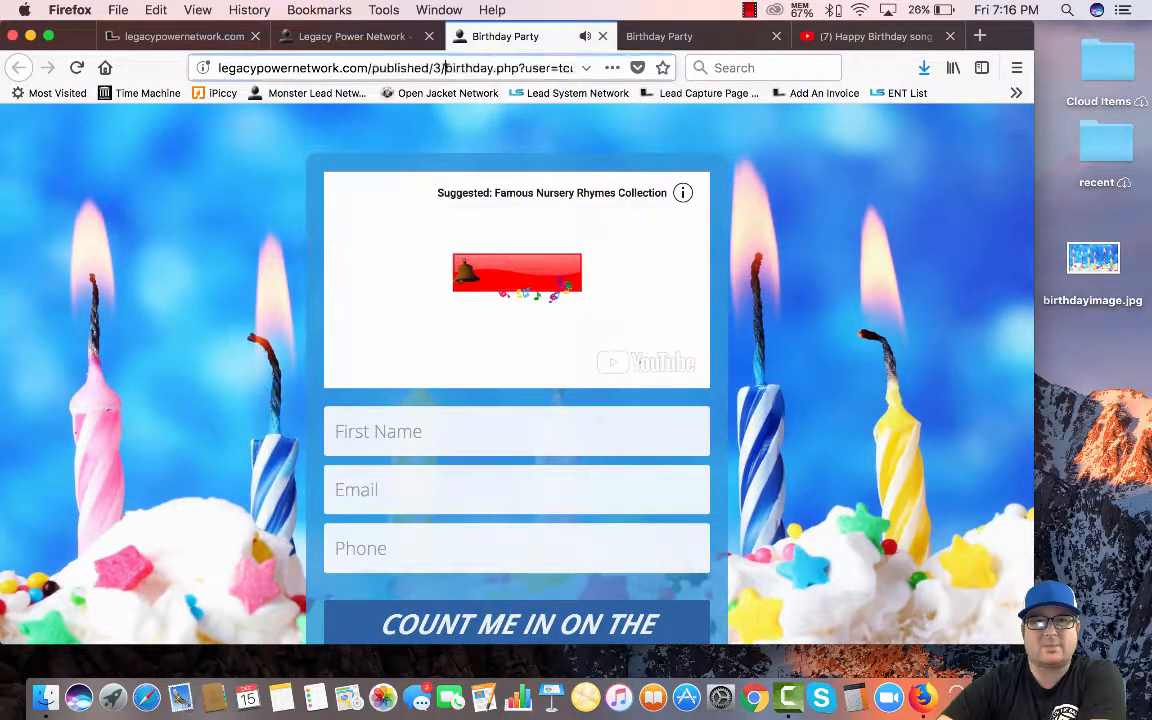
drag(466, 67, 492, 66)
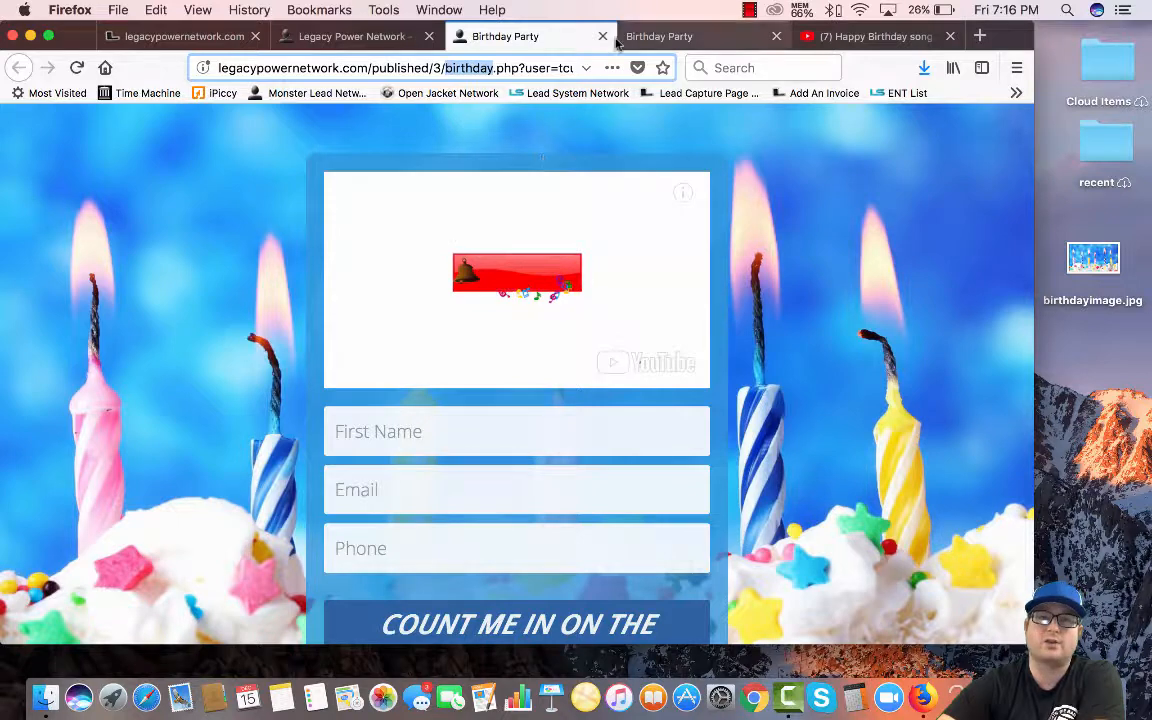
click(602, 36)
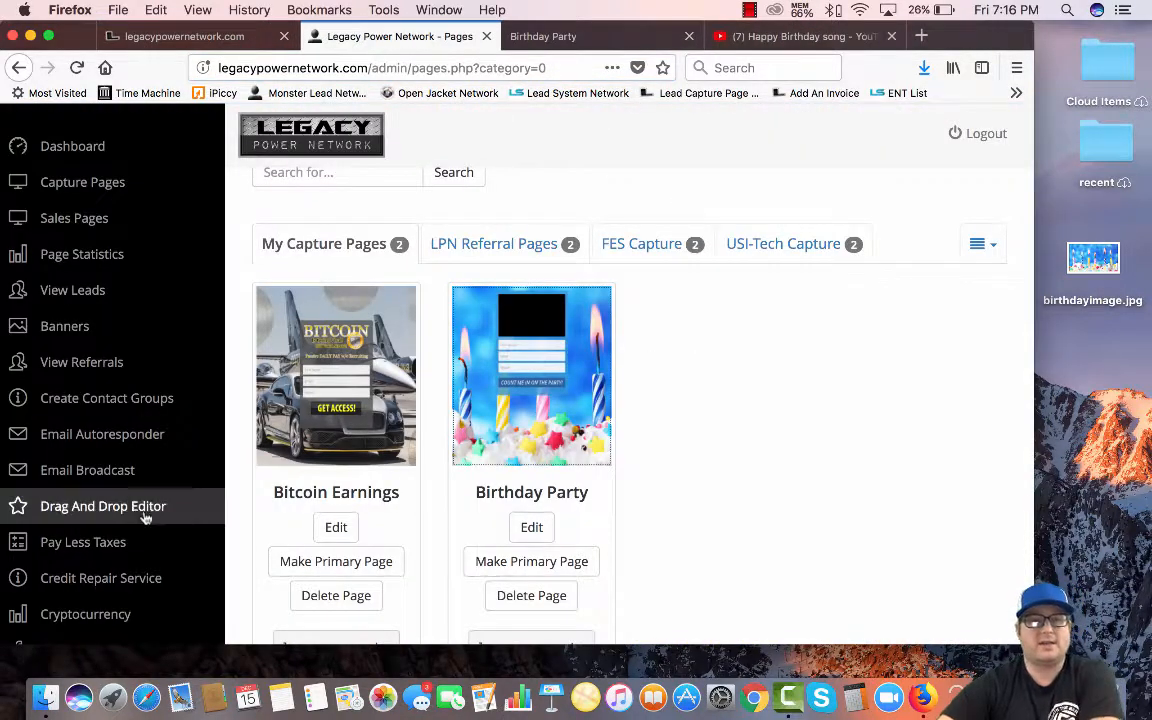
- Open the Birthday Party page for editing in the Drag And Drop Editor and review its page layout and theme choices
click(101, 510)
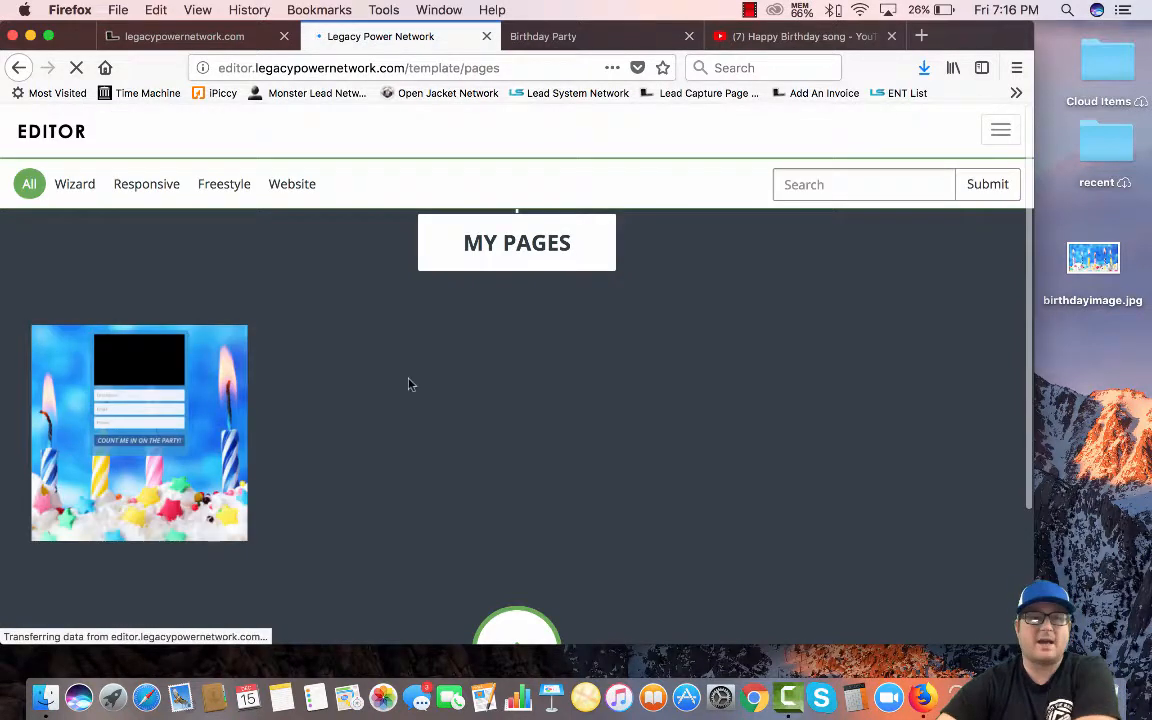
mouse_move(110, 385)
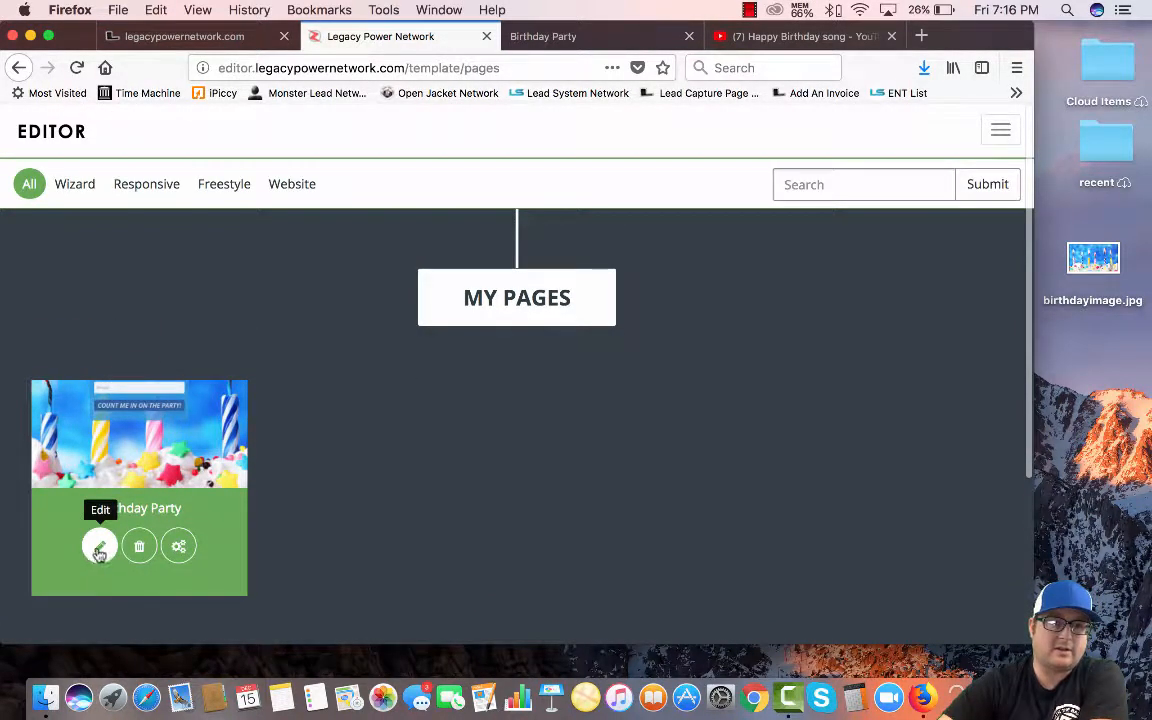
click(99, 549)
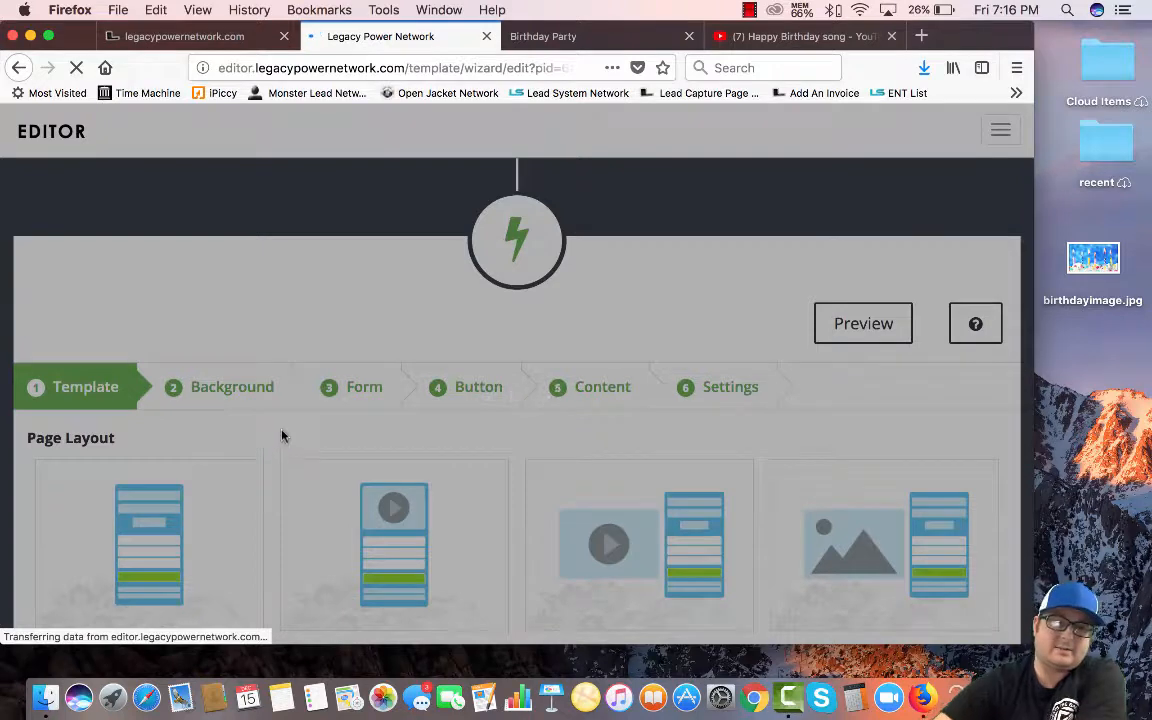
scroll(311, 359, down, 4)
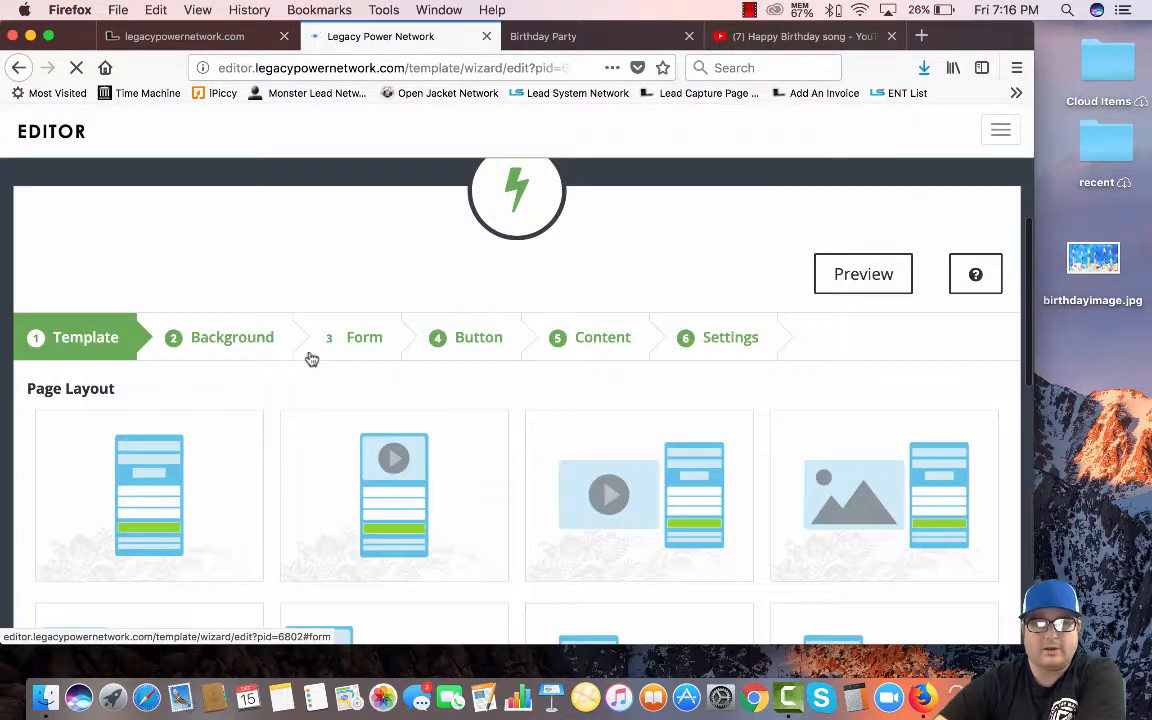
scroll(311, 359, down, 3)
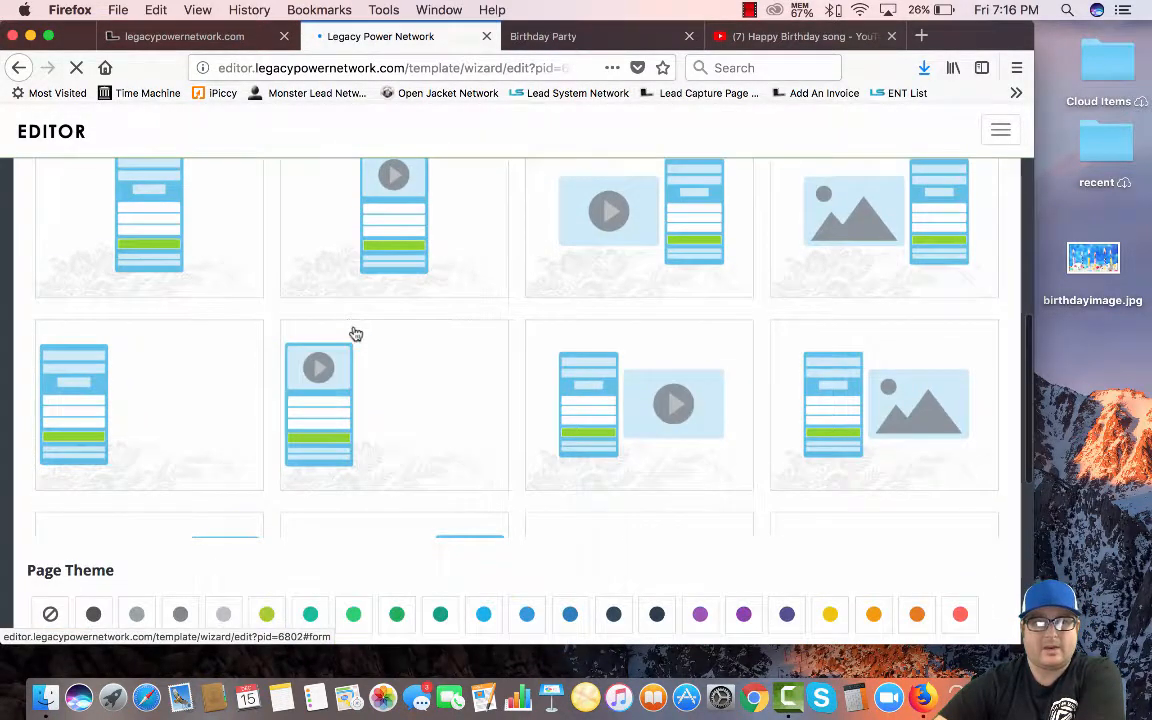
scroll(356, 334, up, 8)
scroll(365, 428, down, 3)
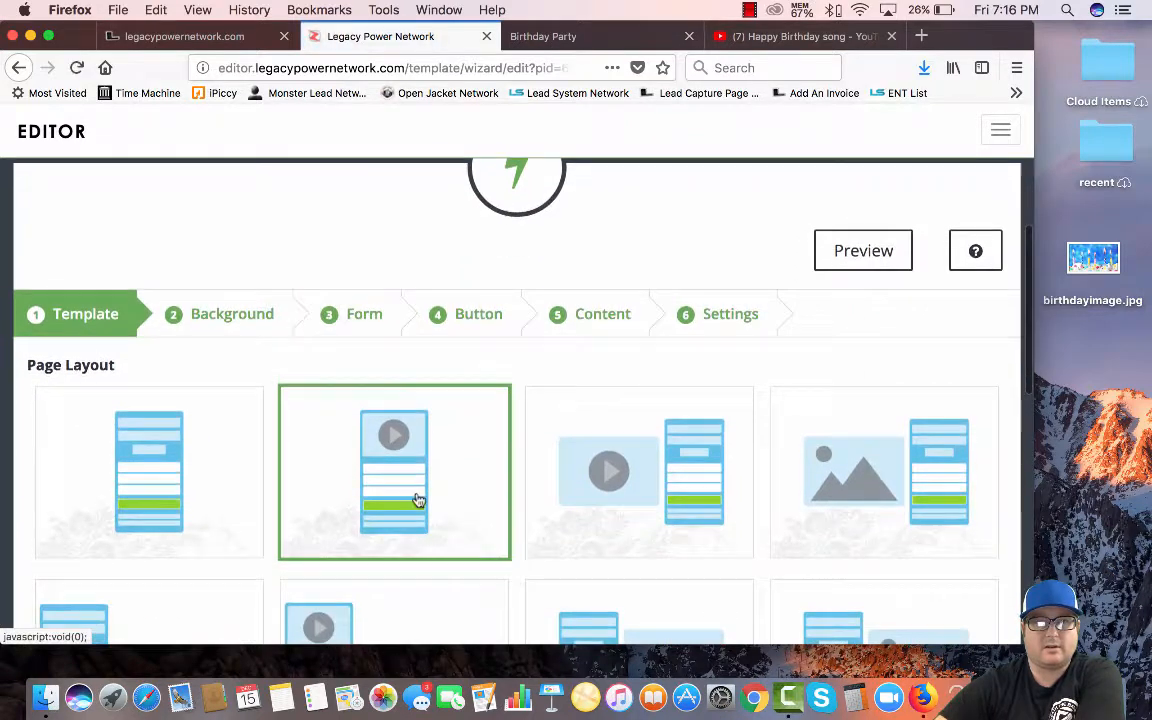
scroll(418, 500, down, 6)
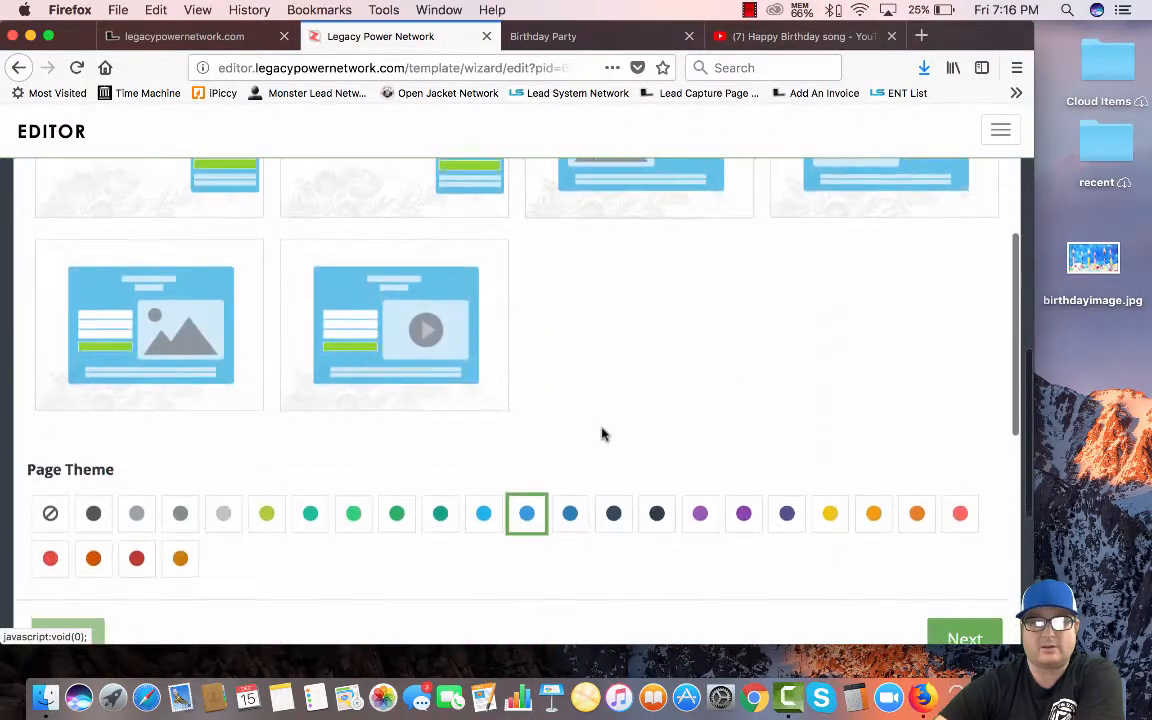
- Advance the wizard to the Background stage, review the background images, and switch to the Background Video settings
click(966, 465)
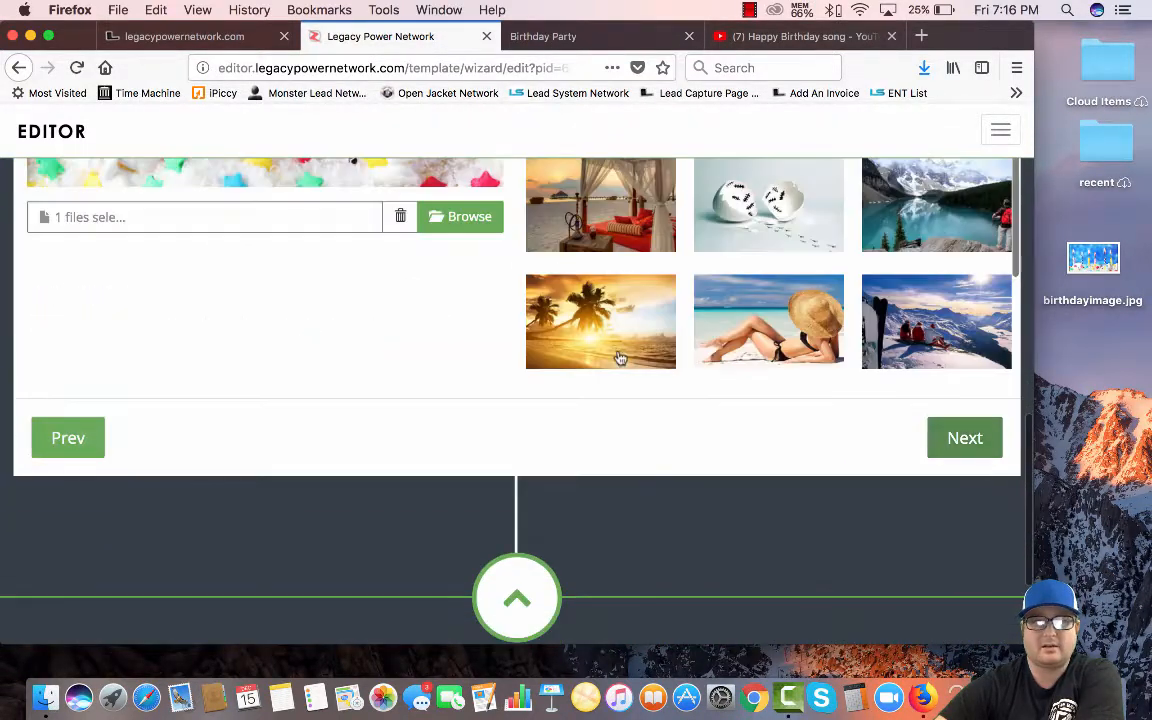
scroll(620, 358, up, 3)
scroll(437, 373, down, 3)
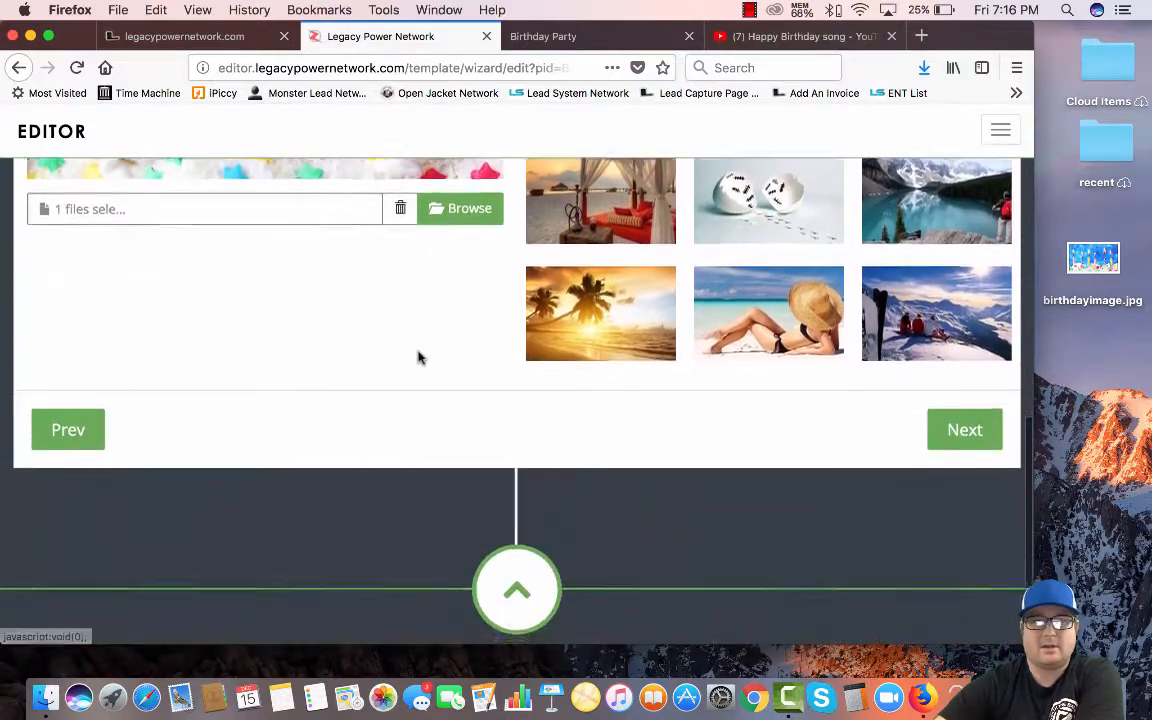
scroll(418, 358, up, 5)
scroll(331, 386, down, 1)
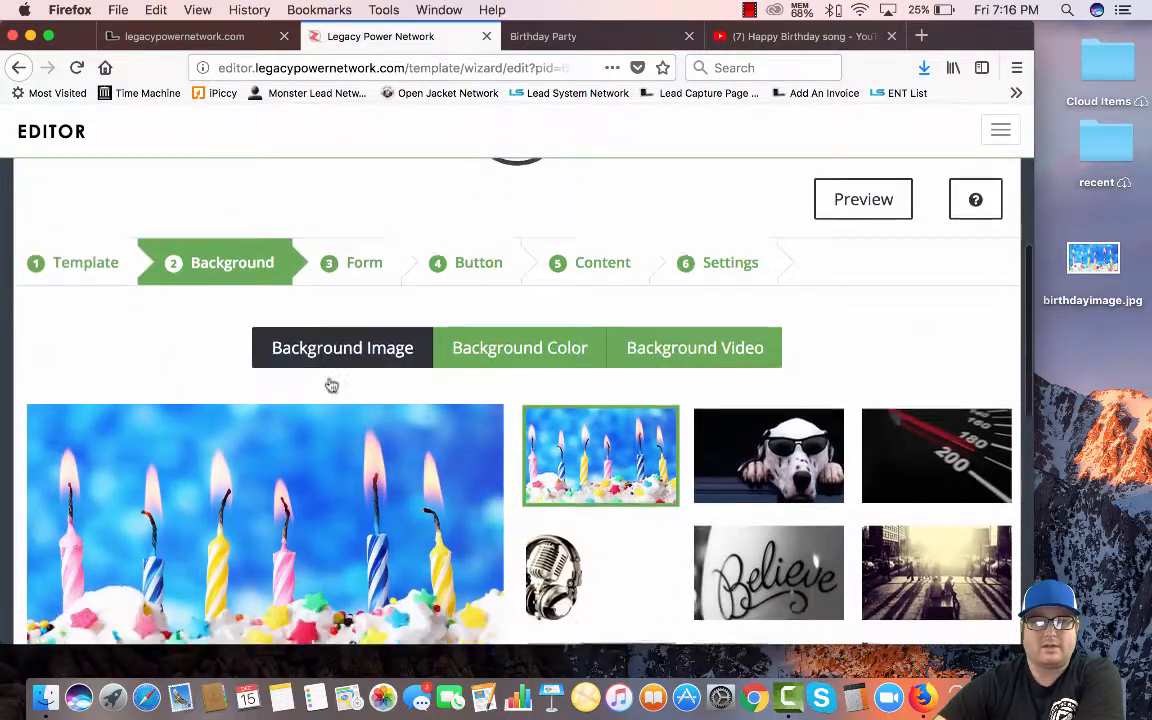
scroll(331, 386, down, 3)
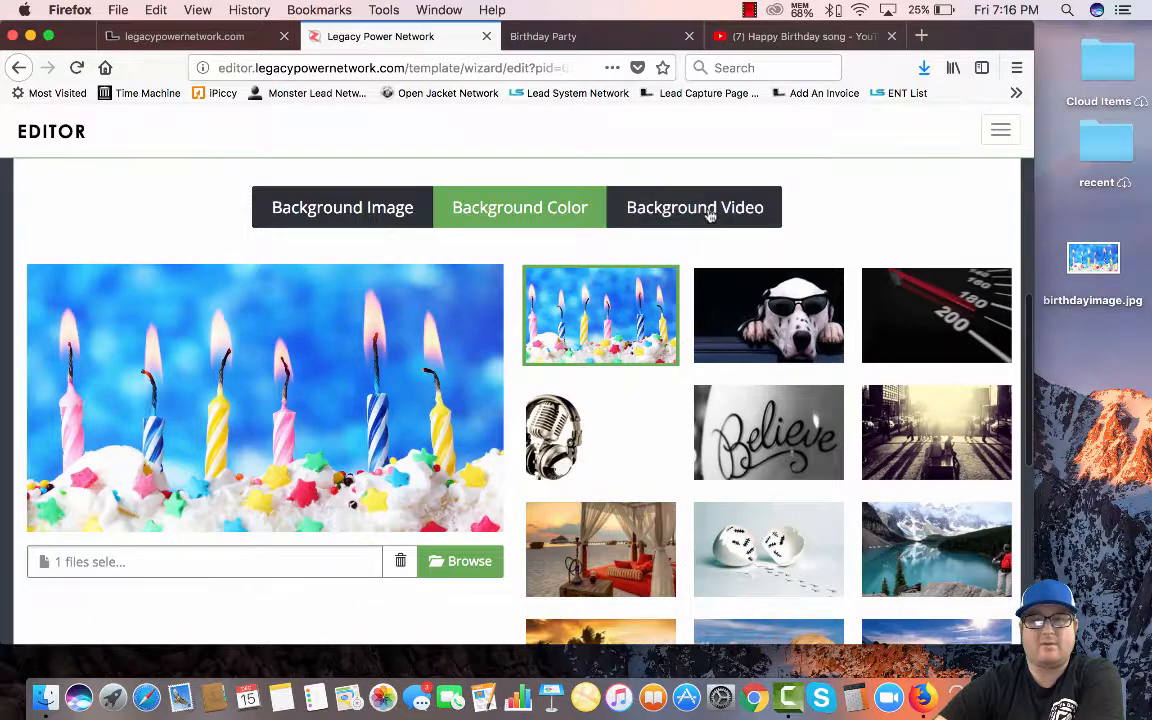
click(706, 208)
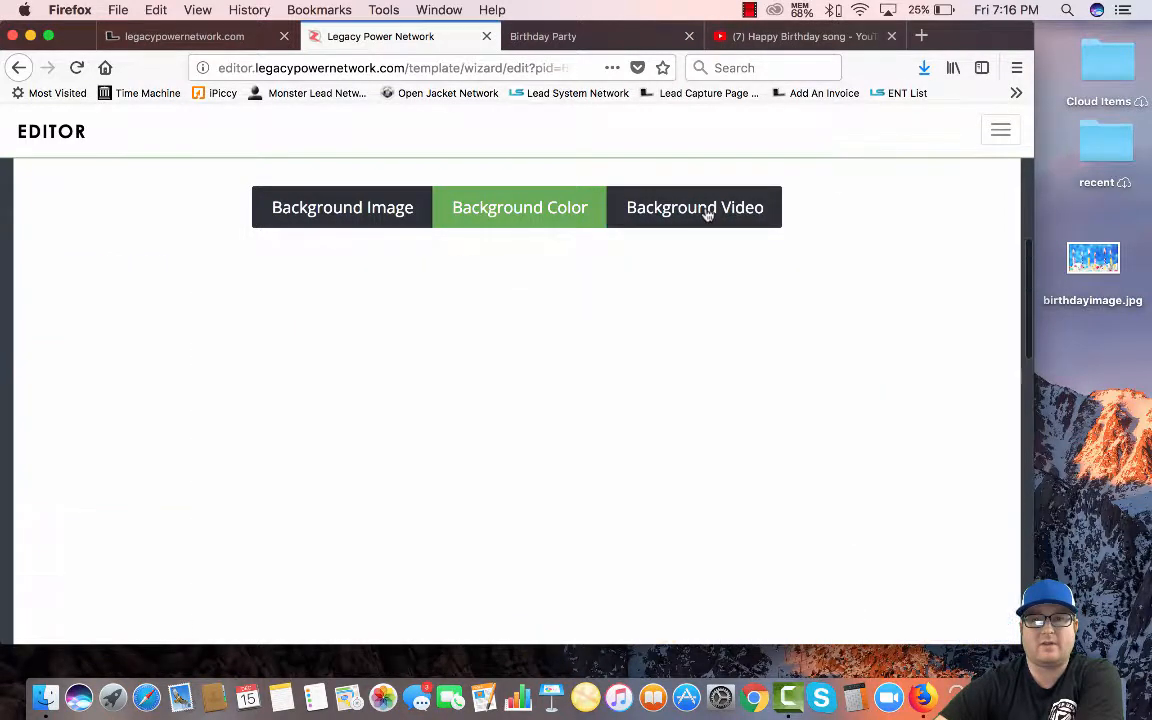
scroll(144, 382, down, 6)
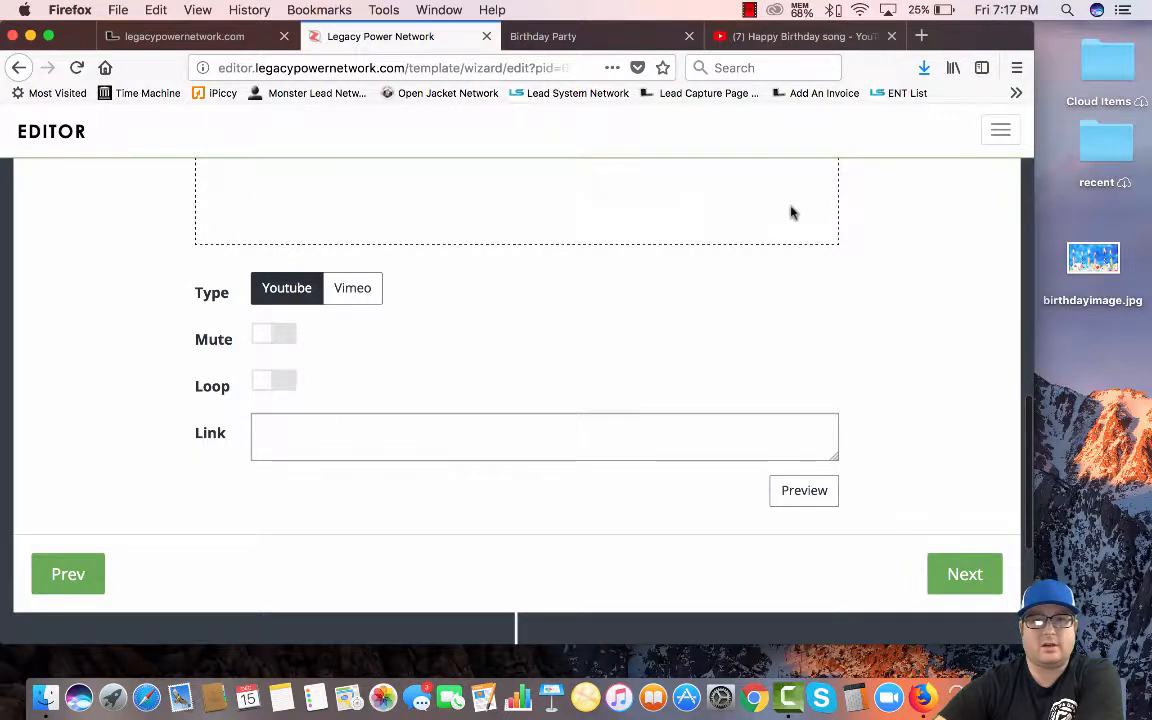
- Switch to YouTube and search for "ferrari" videos
click(792, 40)
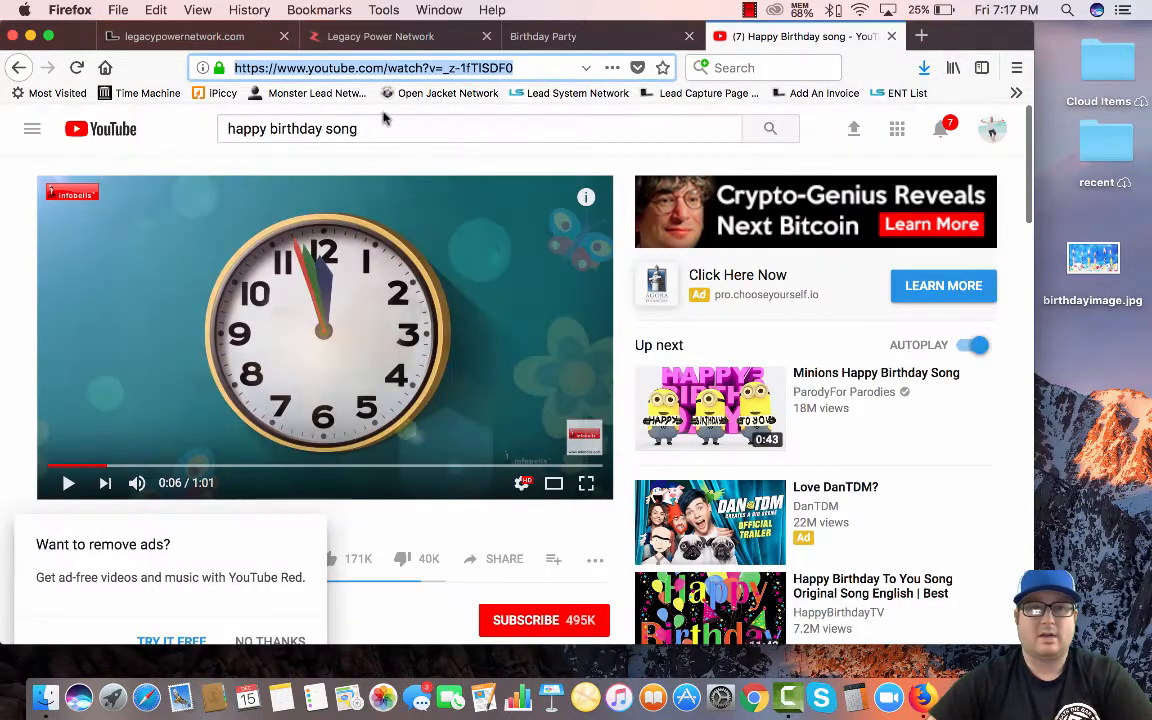
drag(384, 130, 222, 128)
text(ferrari)
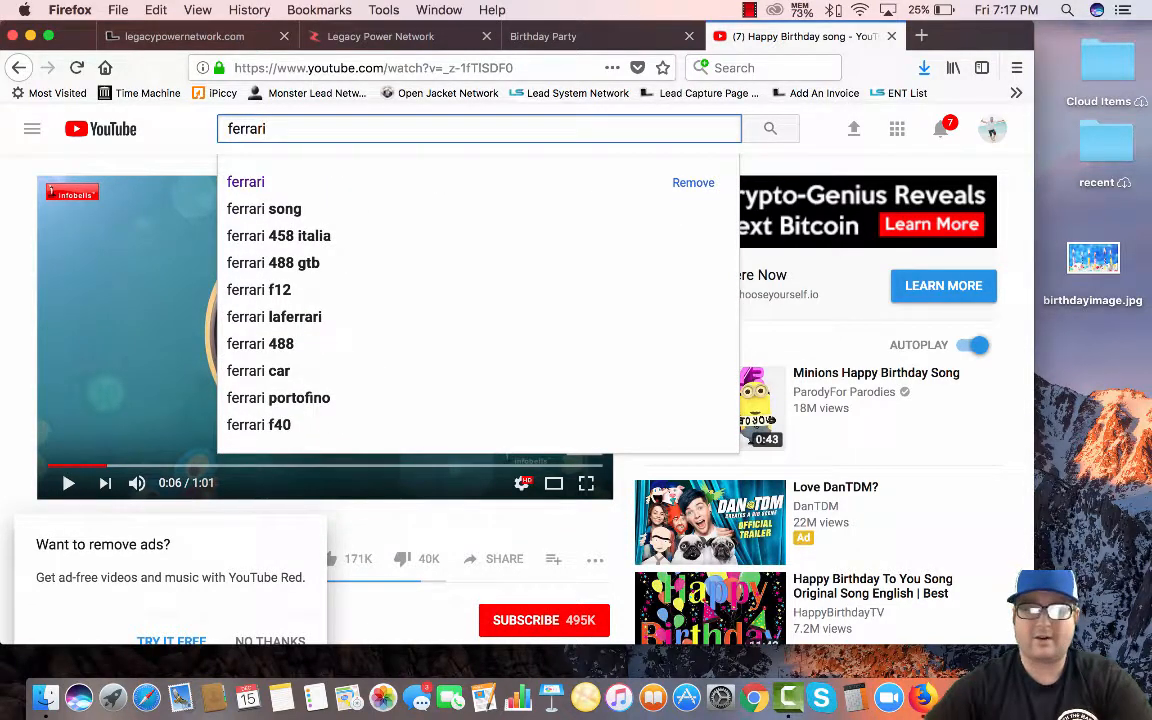
key(Return)
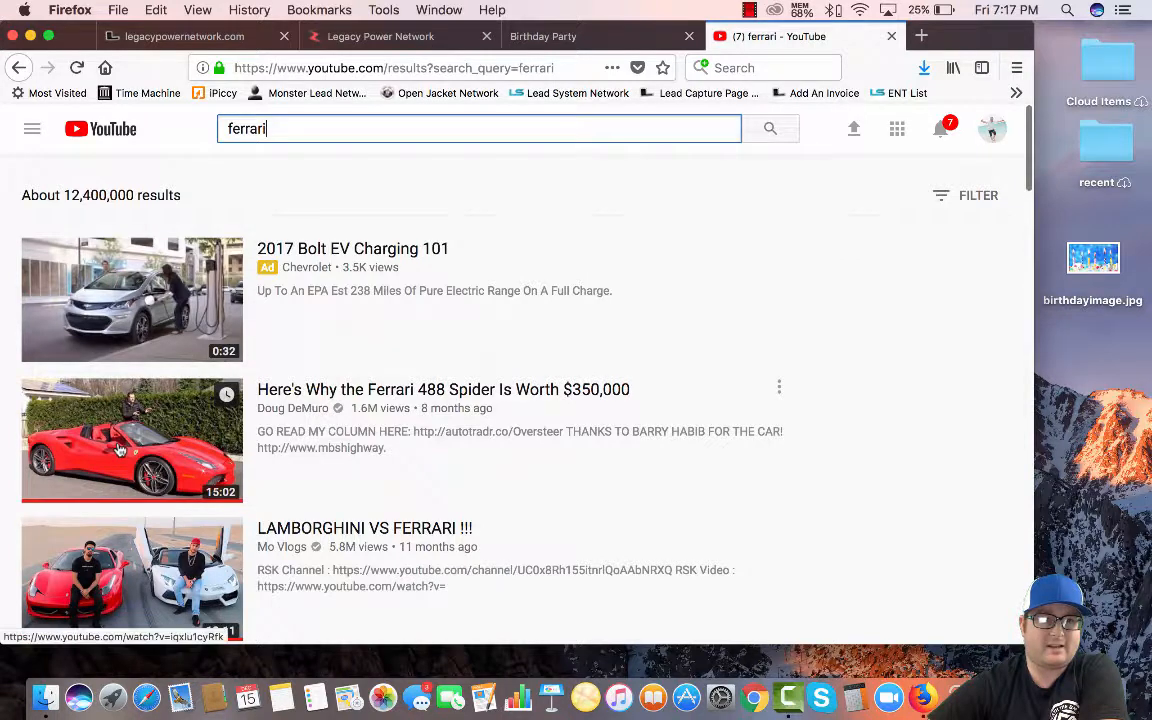
- Open the "Here's Why the Ferrari 488 Spider Is Worth $350,000" video, pause it, and copy its web address
click(118, 448)
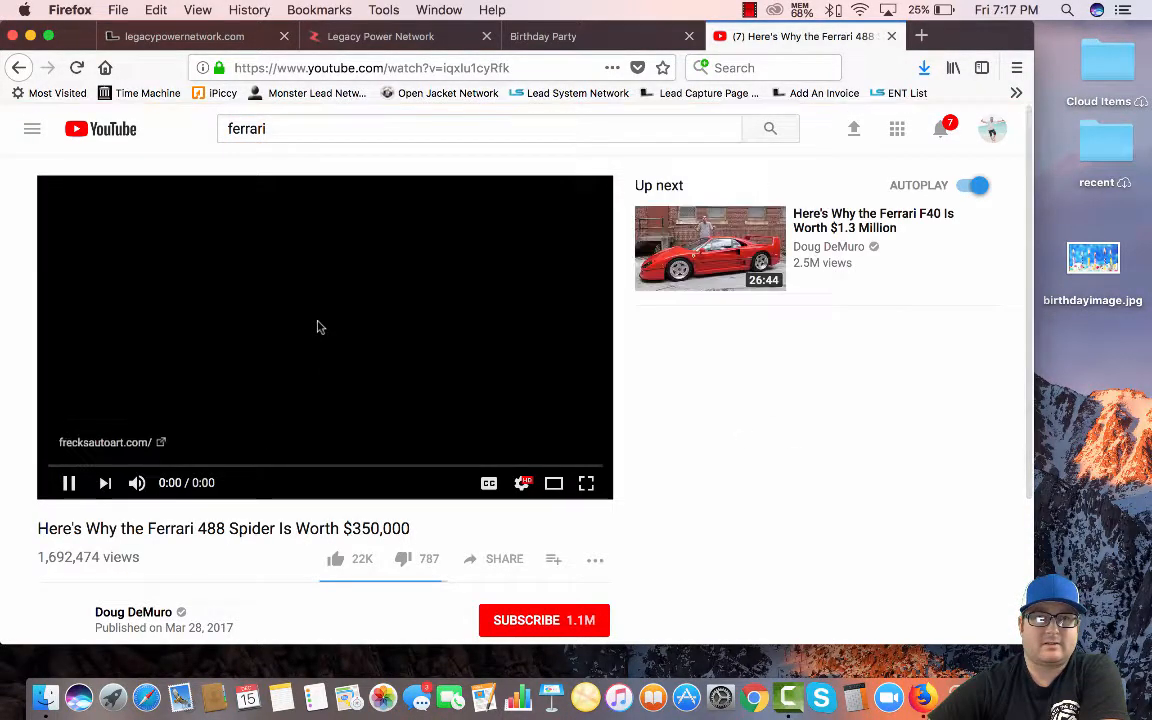
click(69, 483)
click(404, 67)
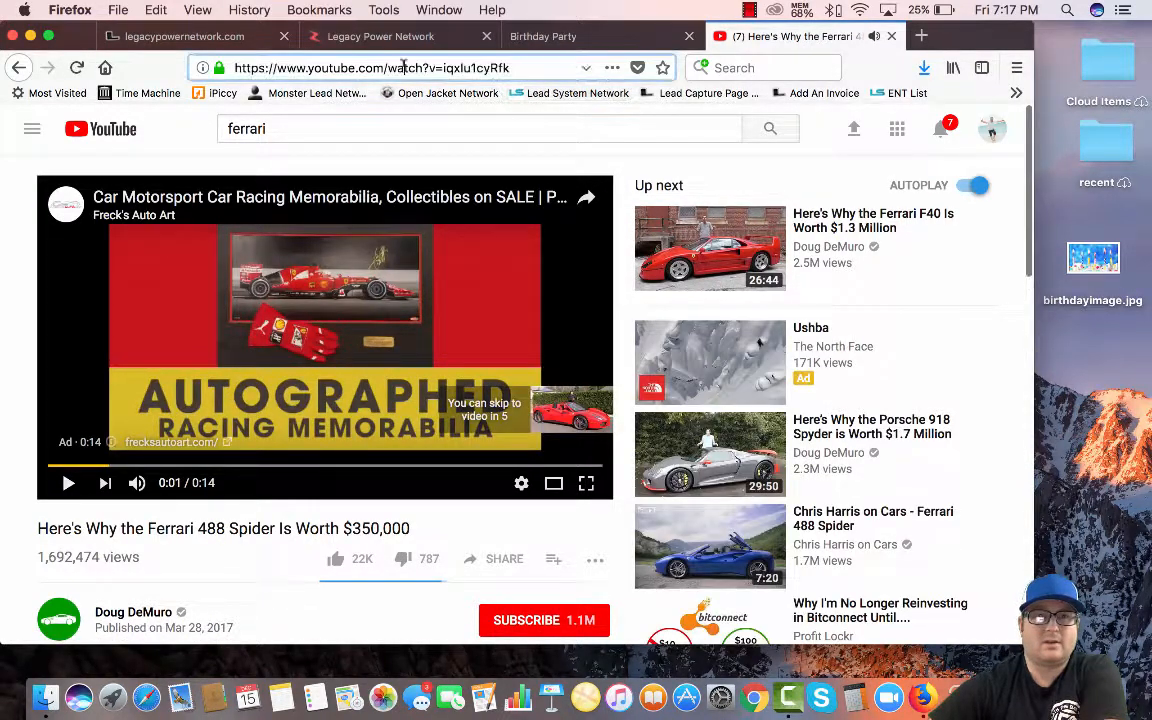
right_click(404, 66)
click(440, 118)
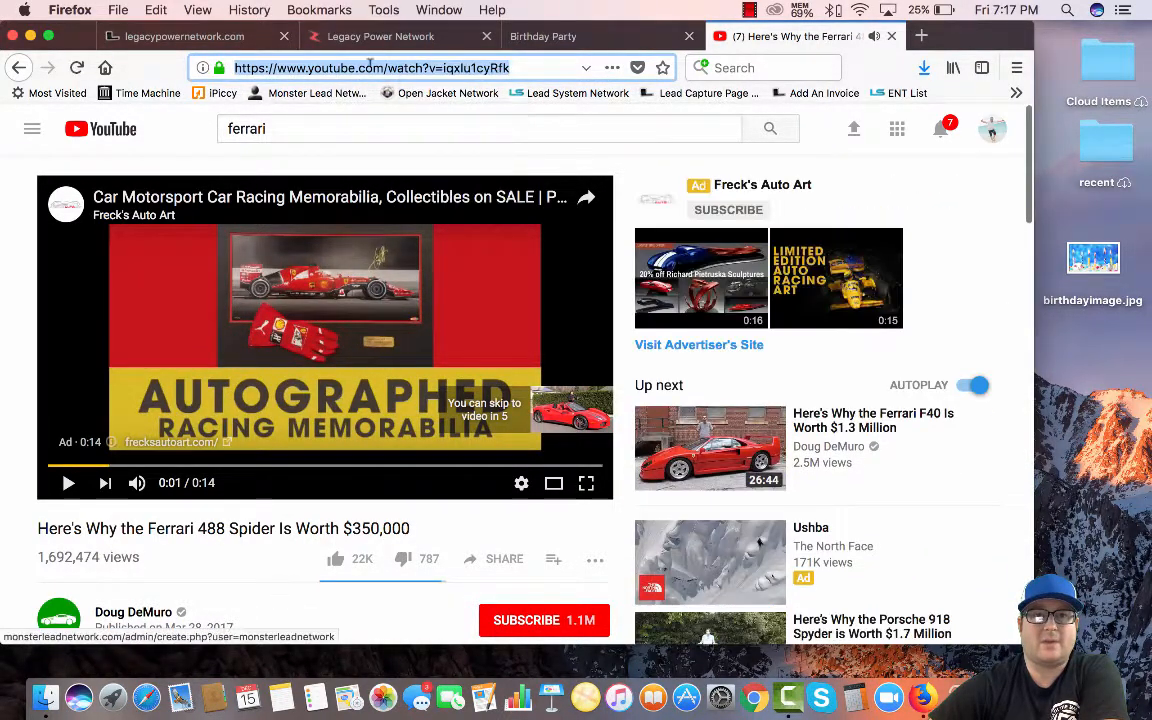
- Paste the copied YouTube address as the page's background video link and enable Mute and Loop
click(378, 38)
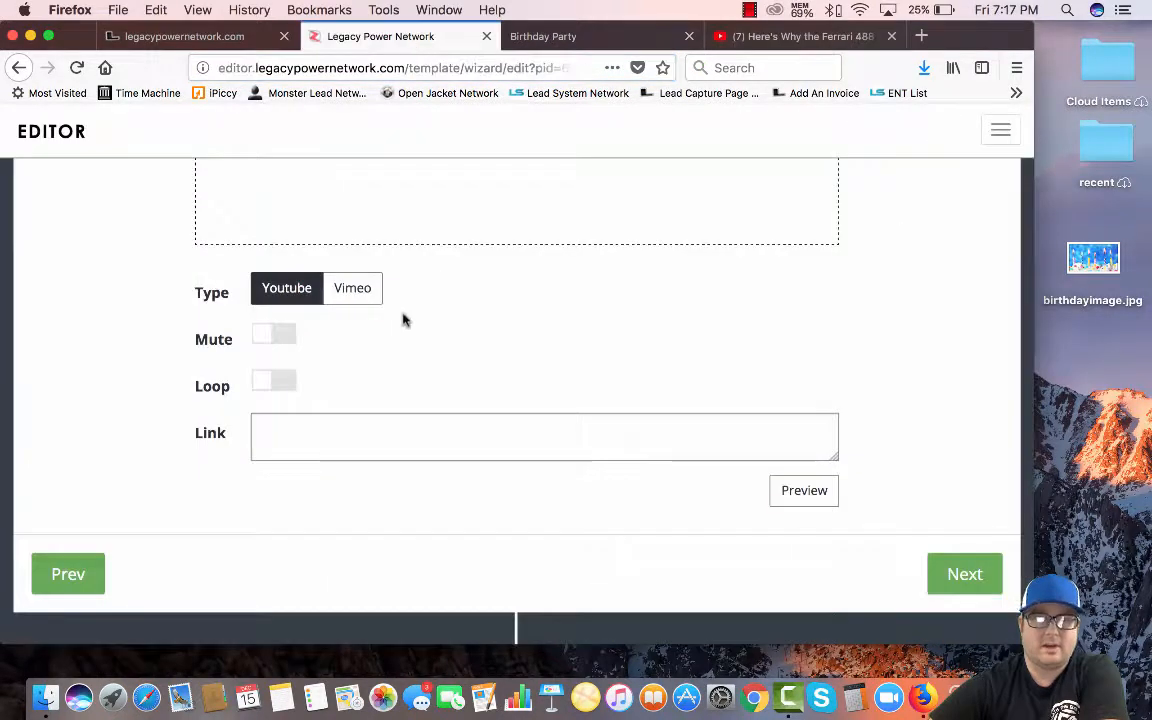
click(351, 432)
right_click(351, 433)
click(385, 508)
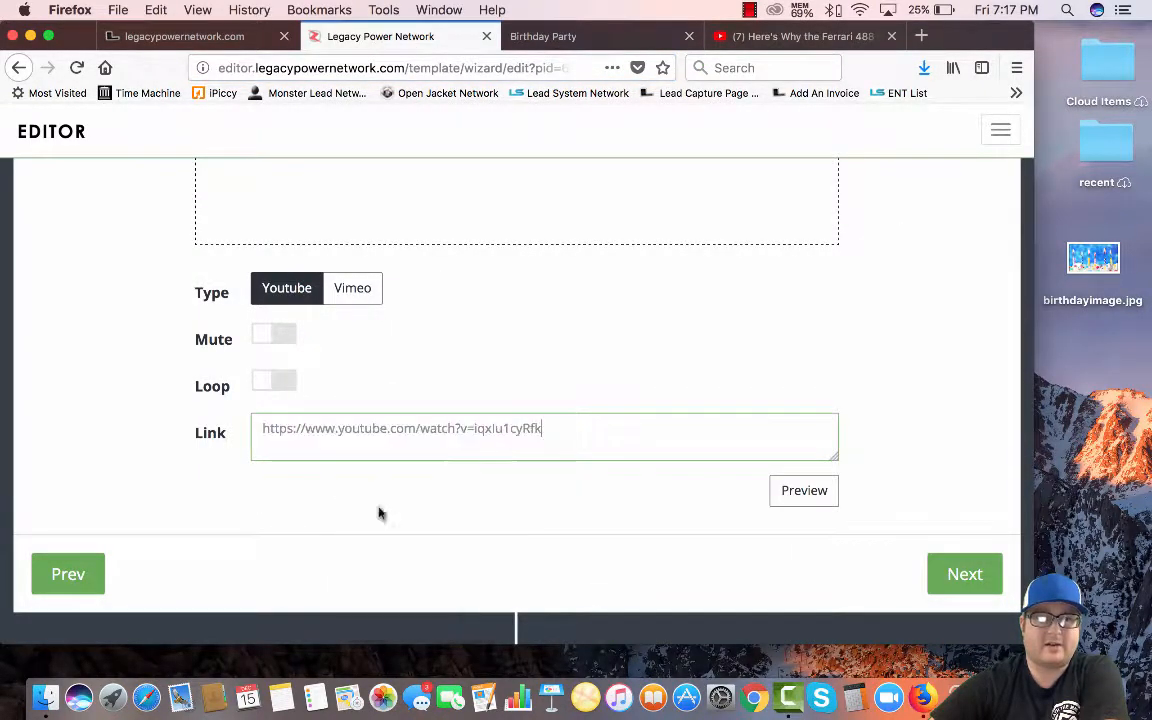
click(265, 340)
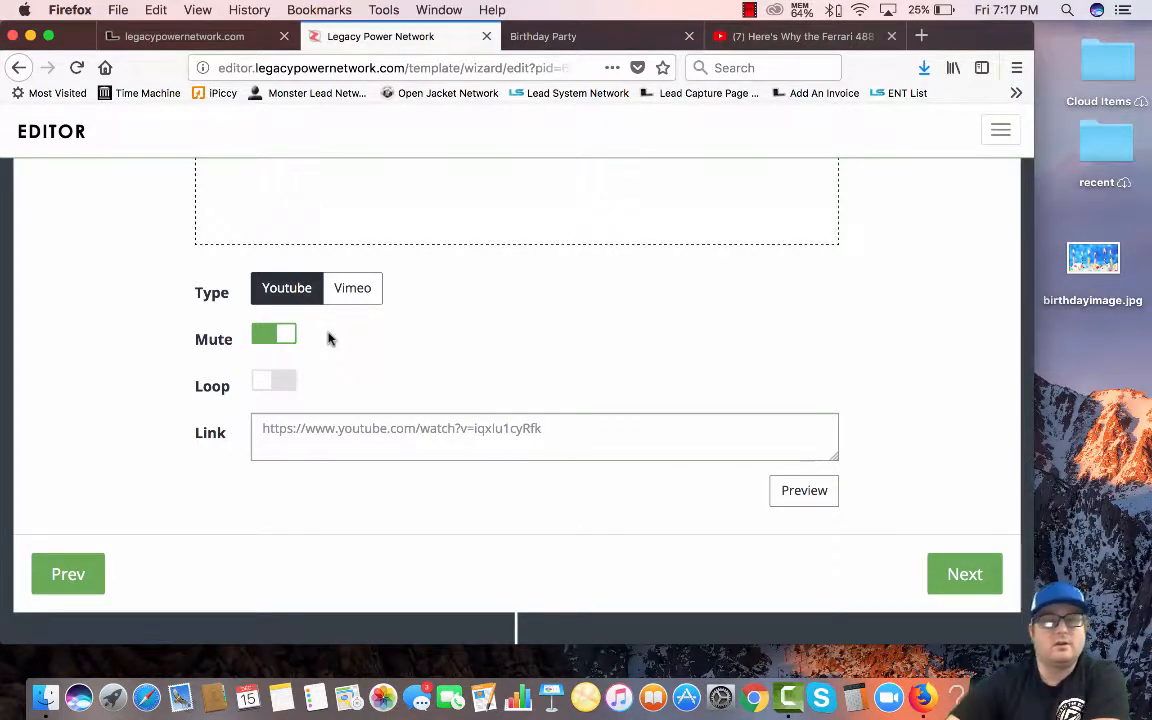
click(275, 386)
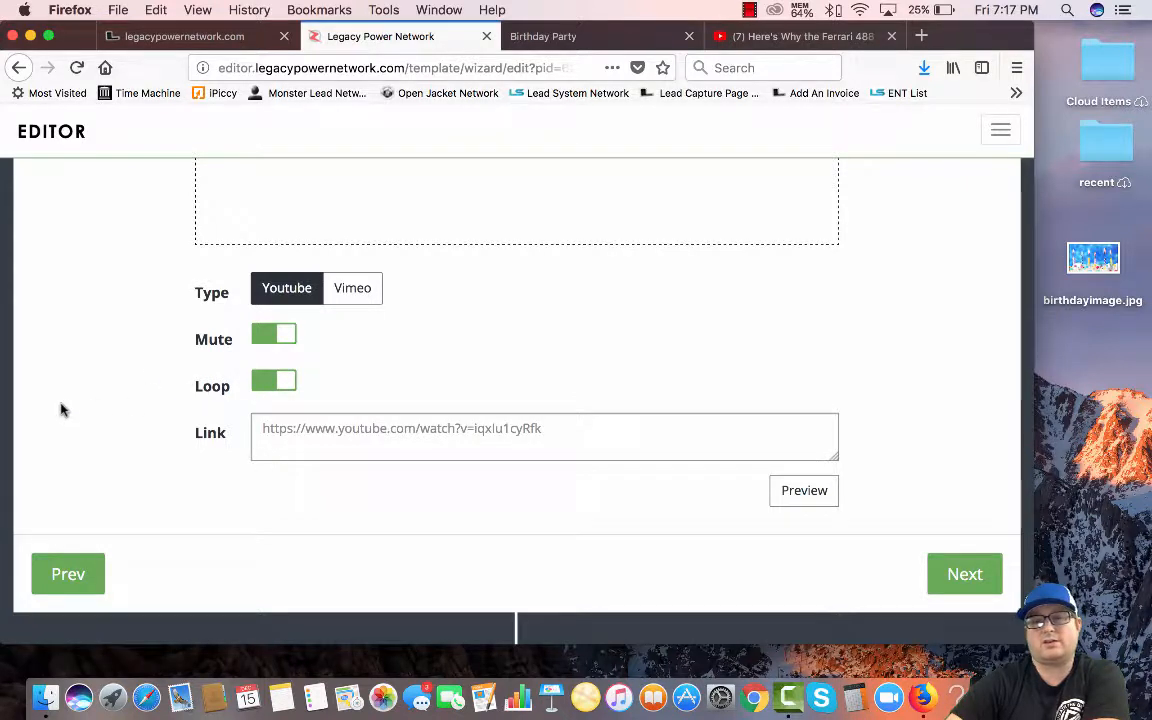
- Advance the page wizard through the Form and Button stages to the Content stage, keeping their existing settings
click(946, 577)
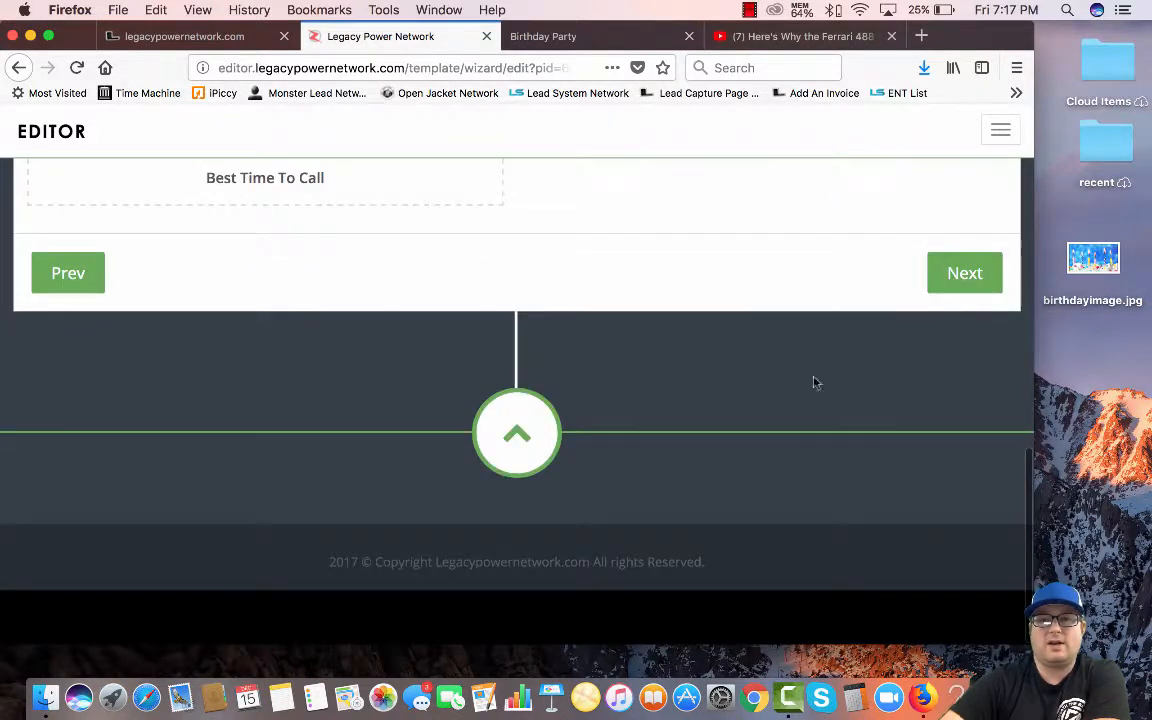
scroll(832, 357, up, 5)
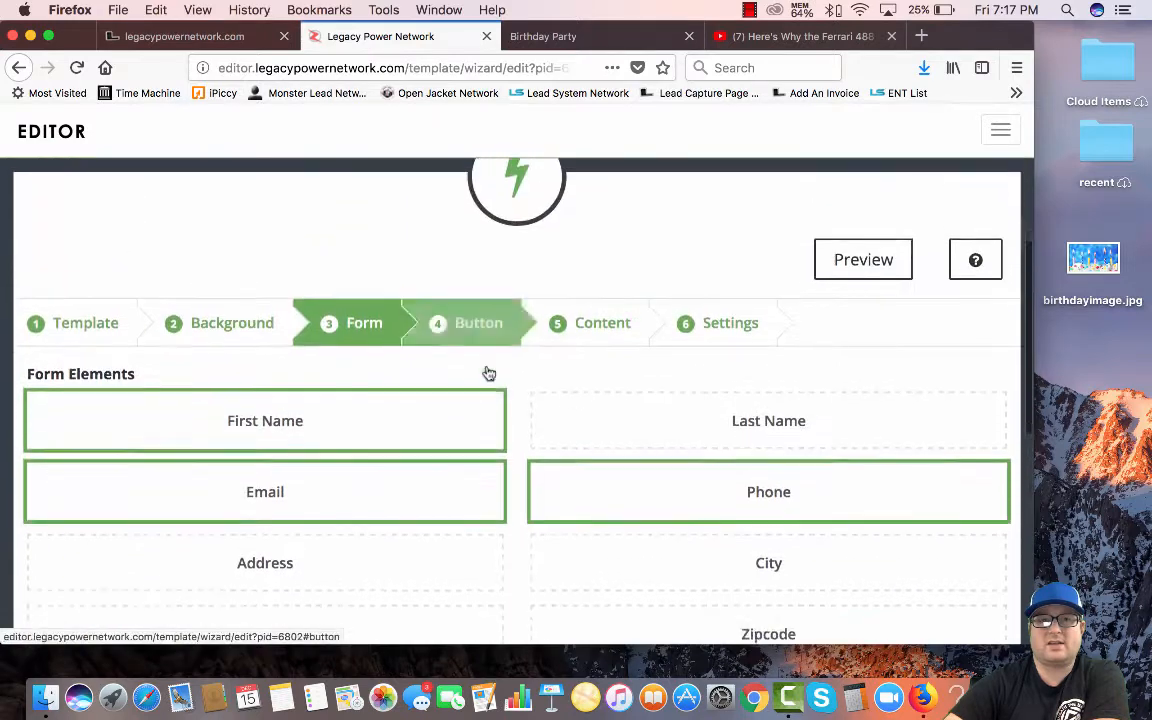
scroll(700, 485, down, 3)
click(984, 513)
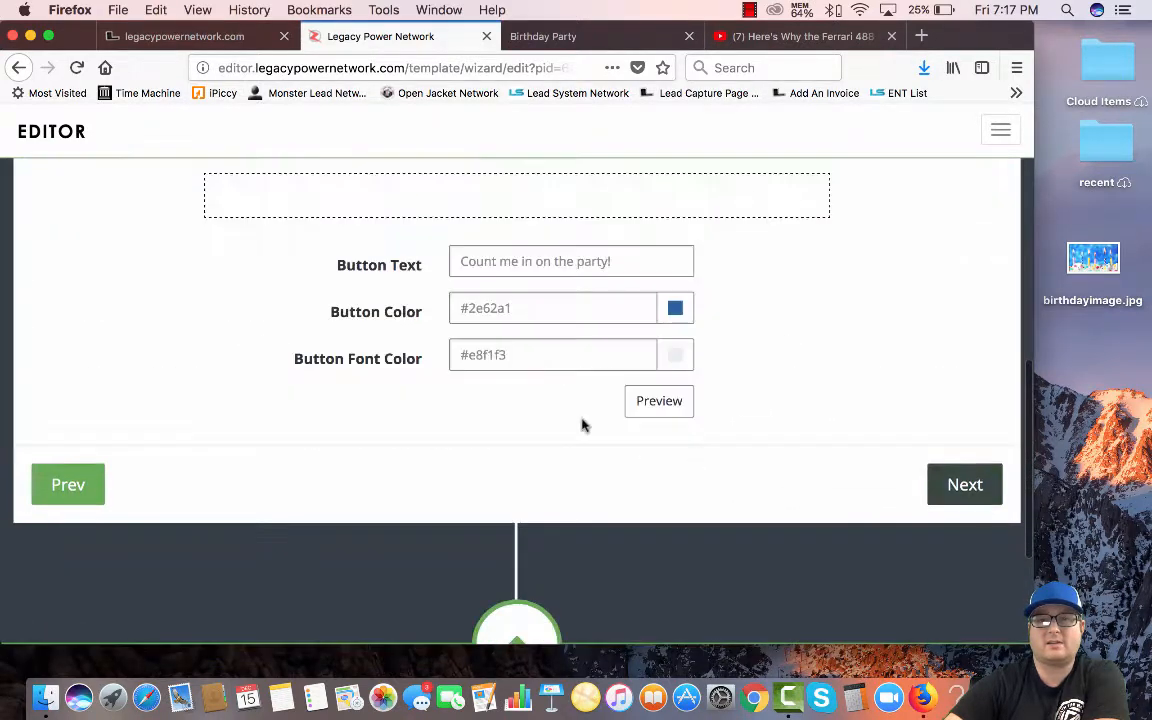
scroll(460, 375, up, 3)
scroll(738, 470, down, 3)
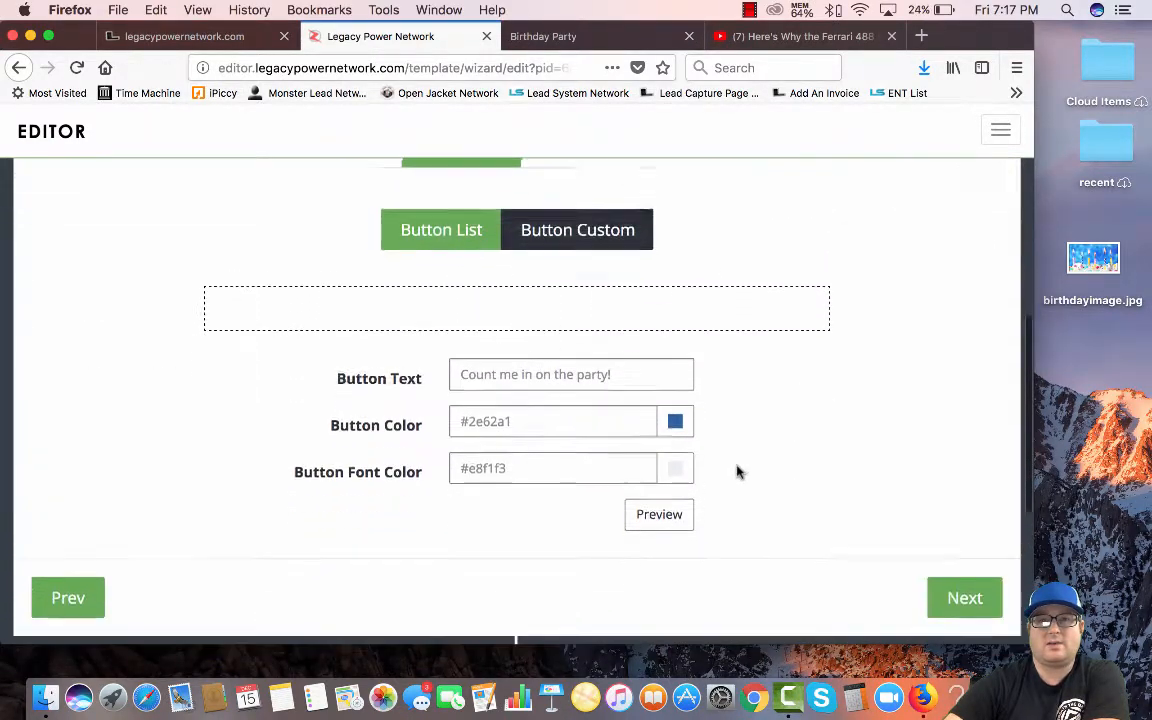
click(965, 498)
- Enable Autostart for the lead video, advance to the Settings stage, and save the page
scroll(420, 390, up, 2)
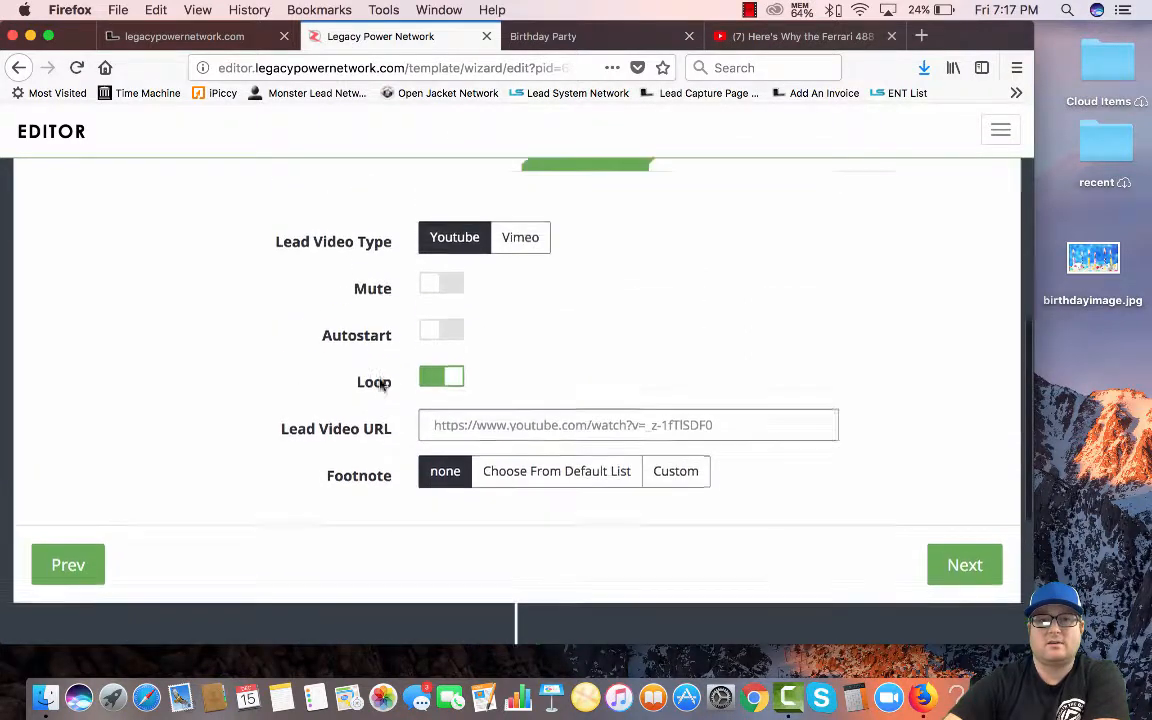
scroll(310, 390, down, 2)
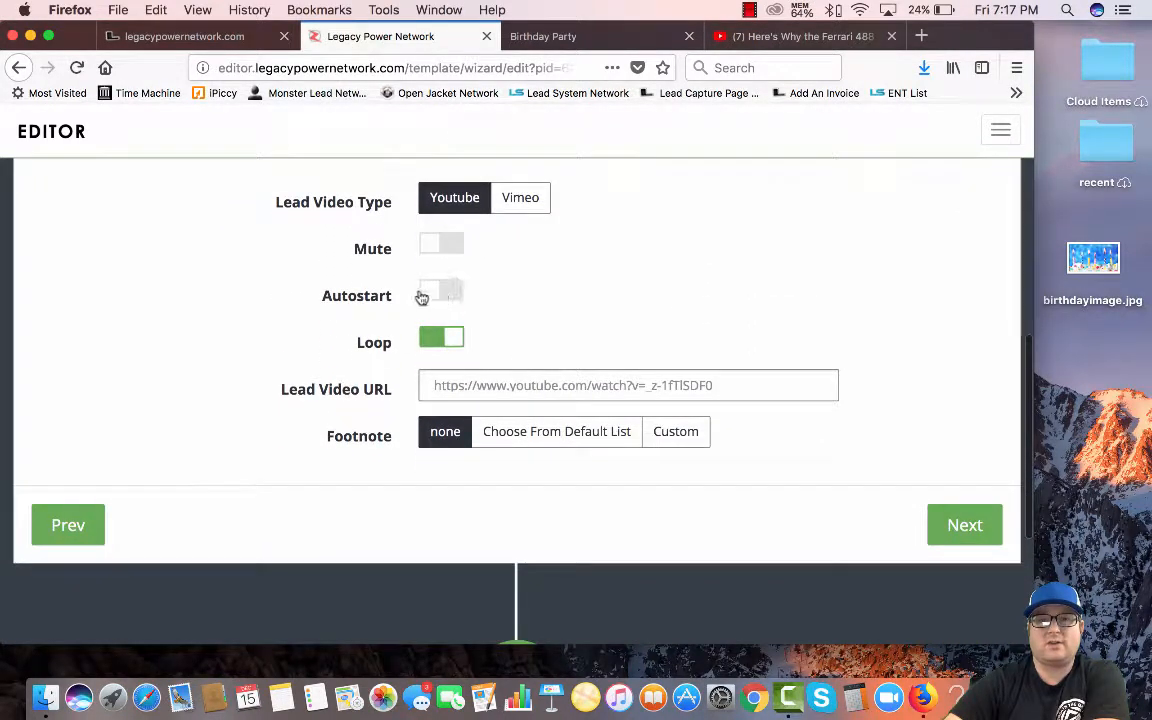
click(422, 292)
click(970, 527)
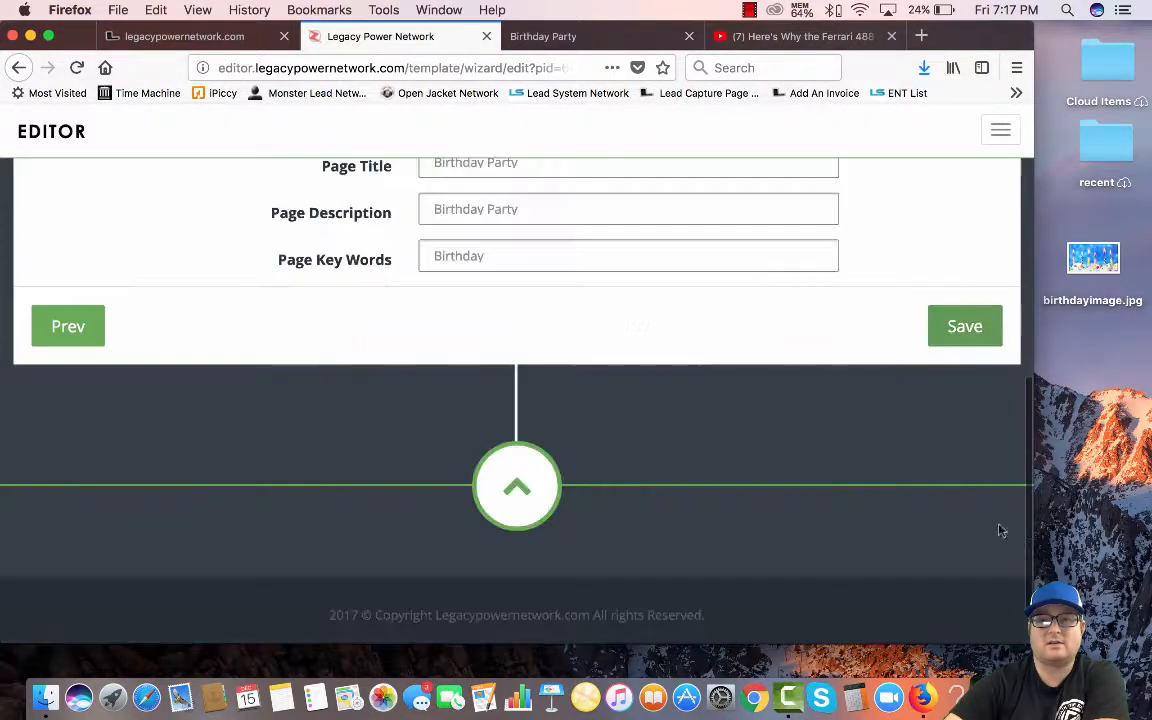
scroll(537, 257, up, 3)
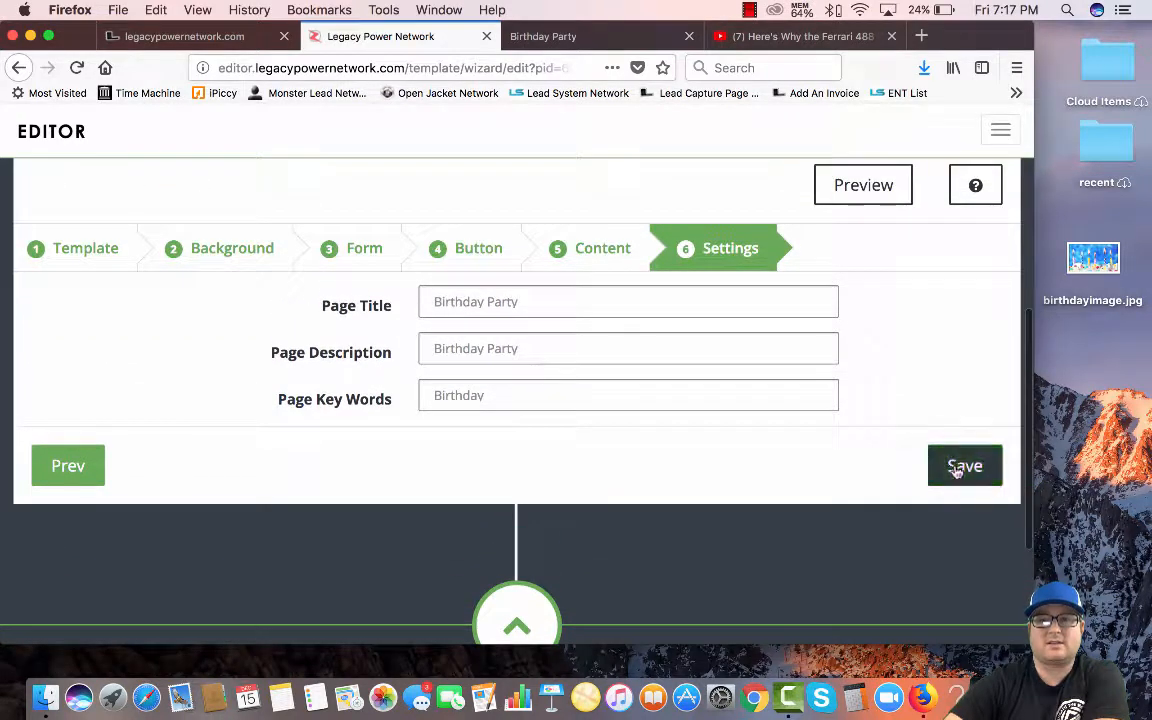
click(958, 465)
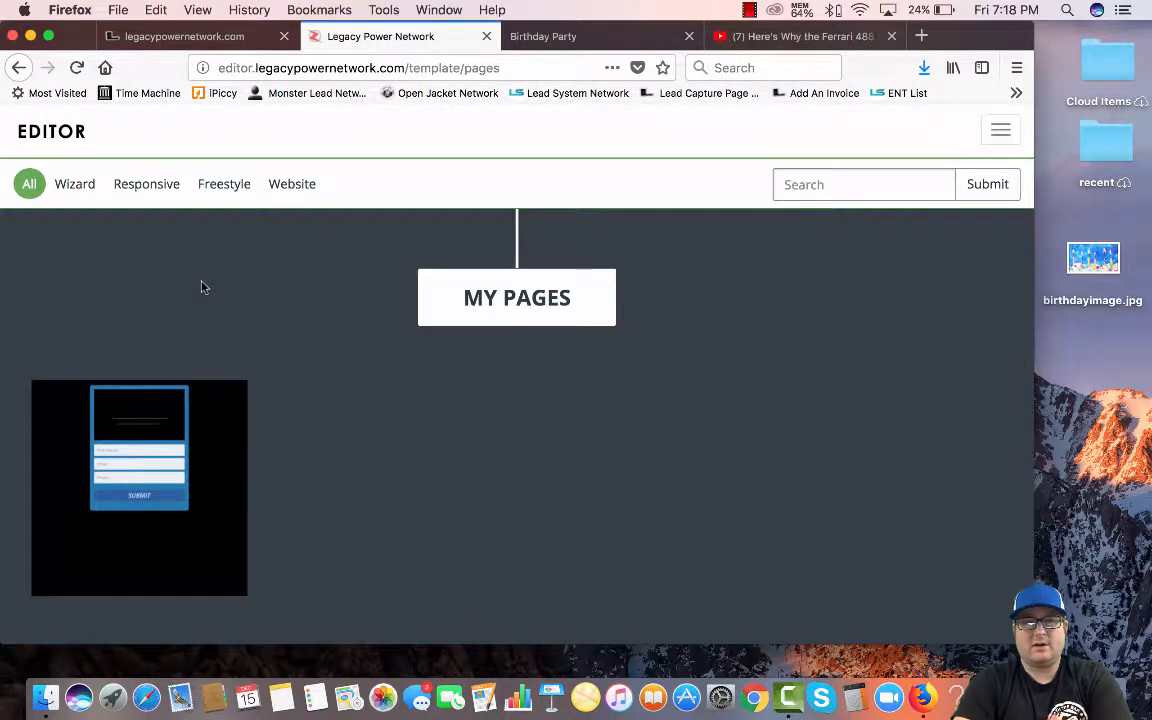
- Preview the saved Birthday Party page, dismiss the publish notice, check the background video in a larger window, and close the preview
mouse_move(188, 553)
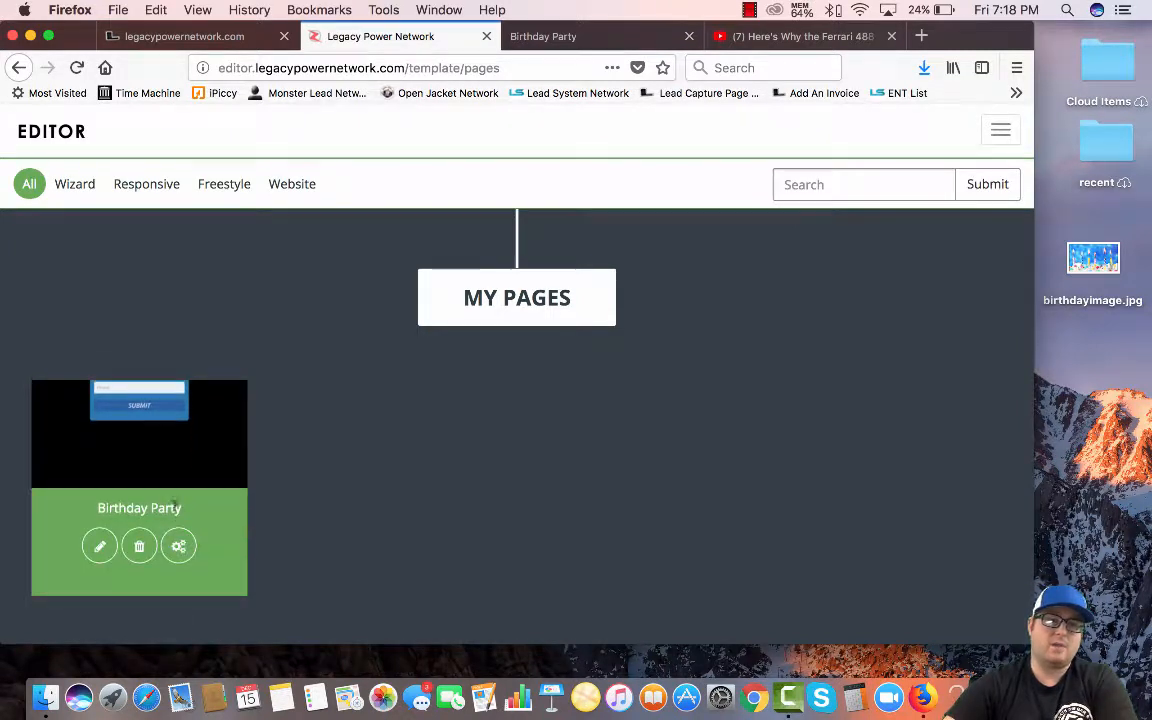
click(139, 412)
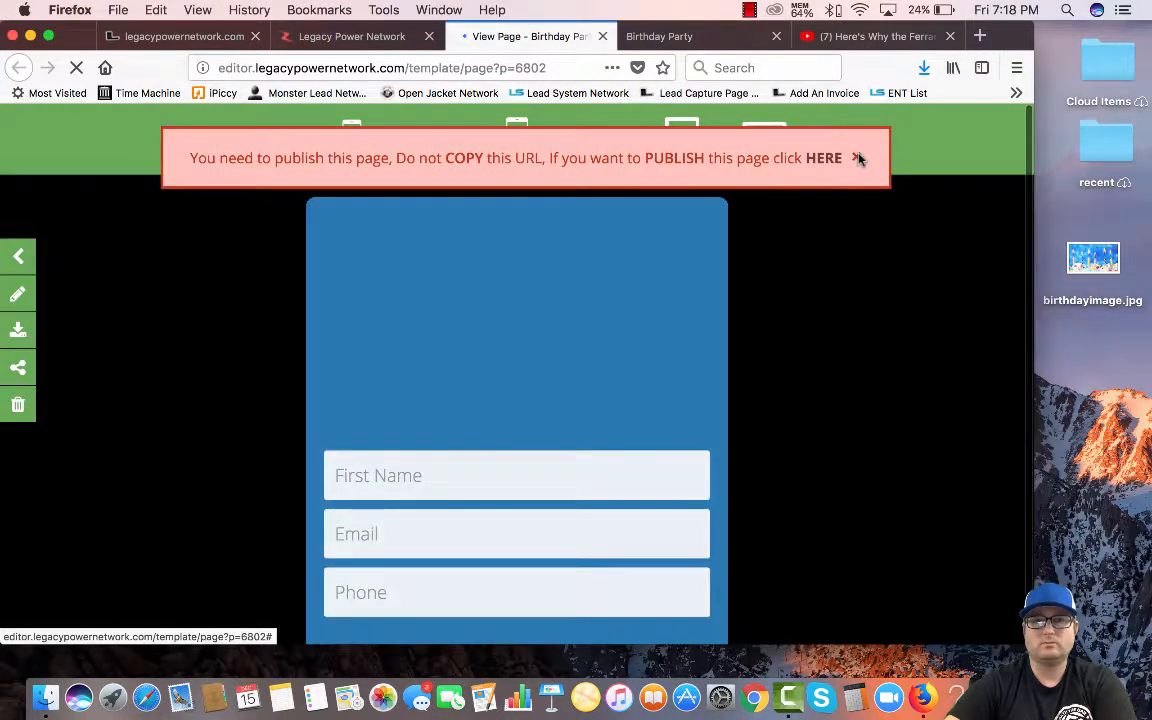
click(858, 158)
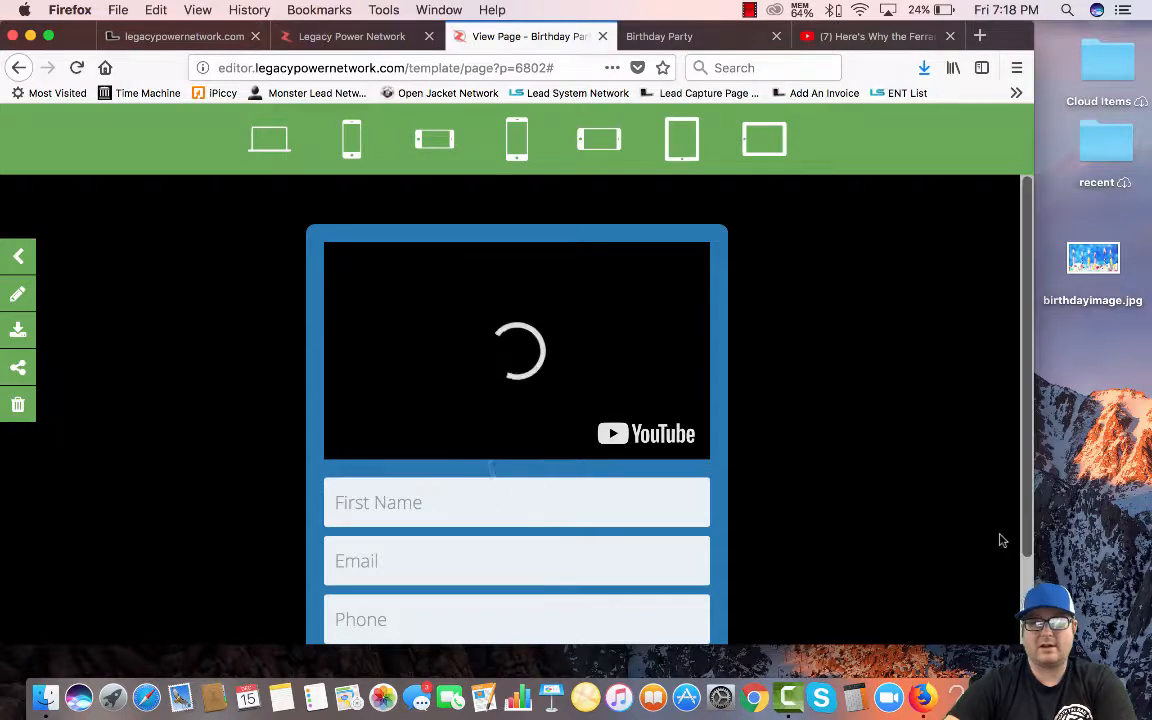
scroll(1000, 540, down, 2)
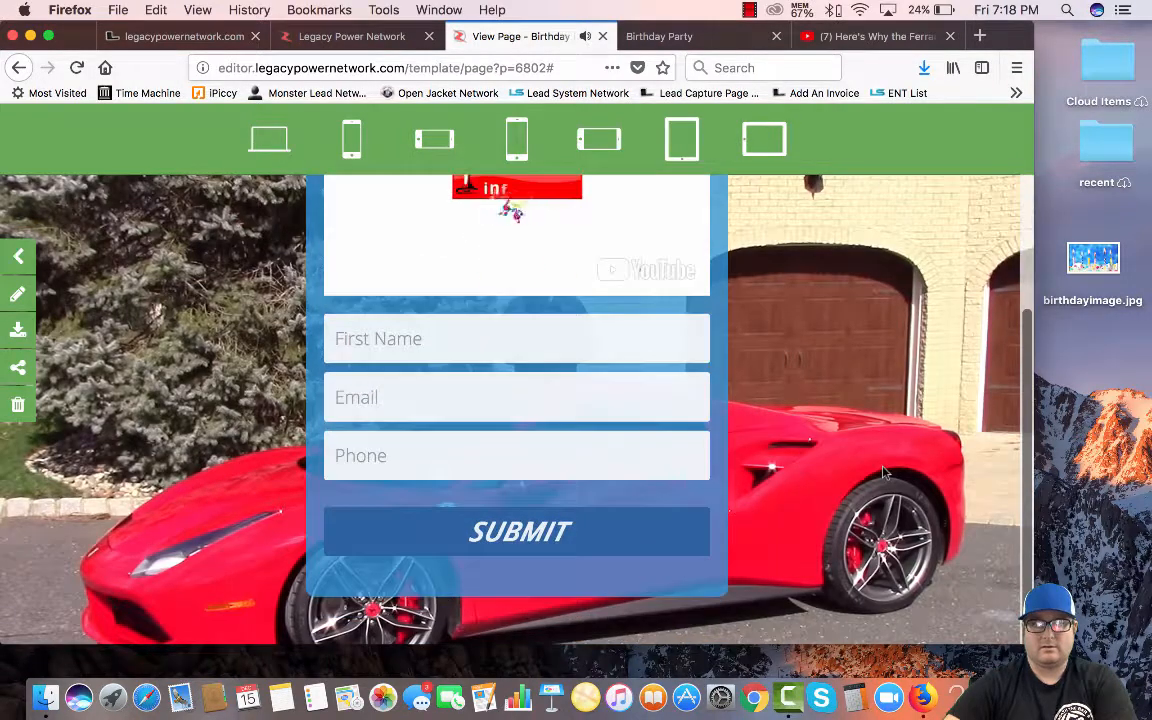
scroll(883, 472, up, 2)
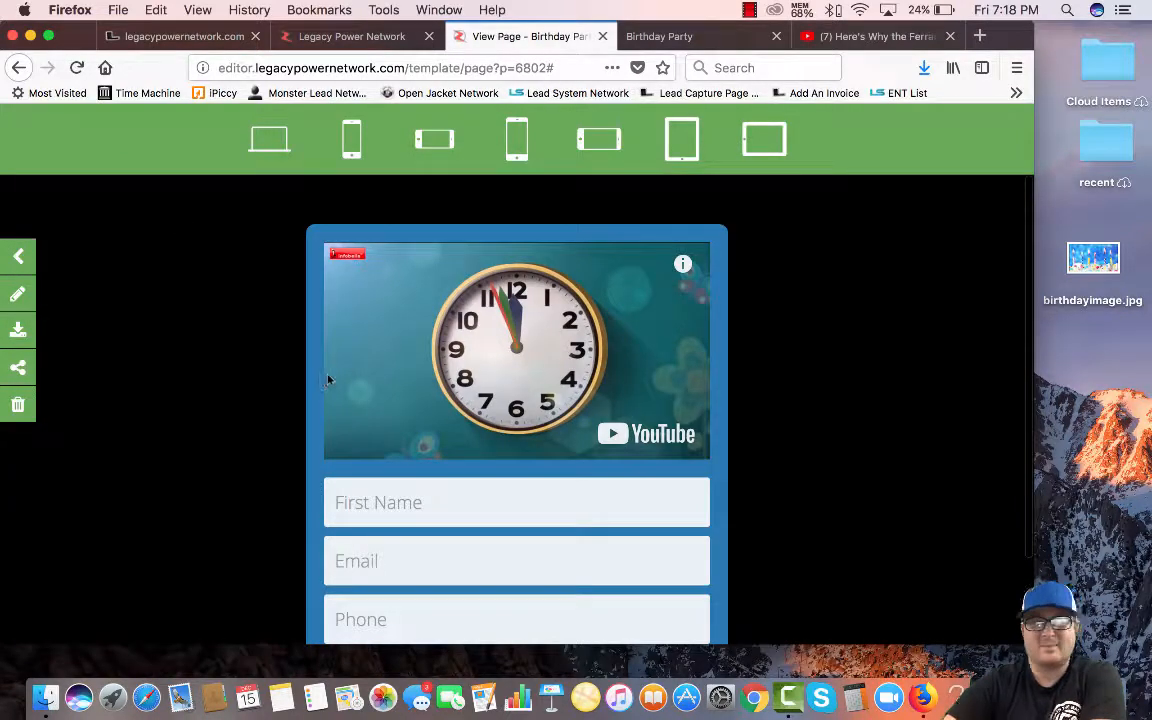
drag(1033, 643, 1107, 667)
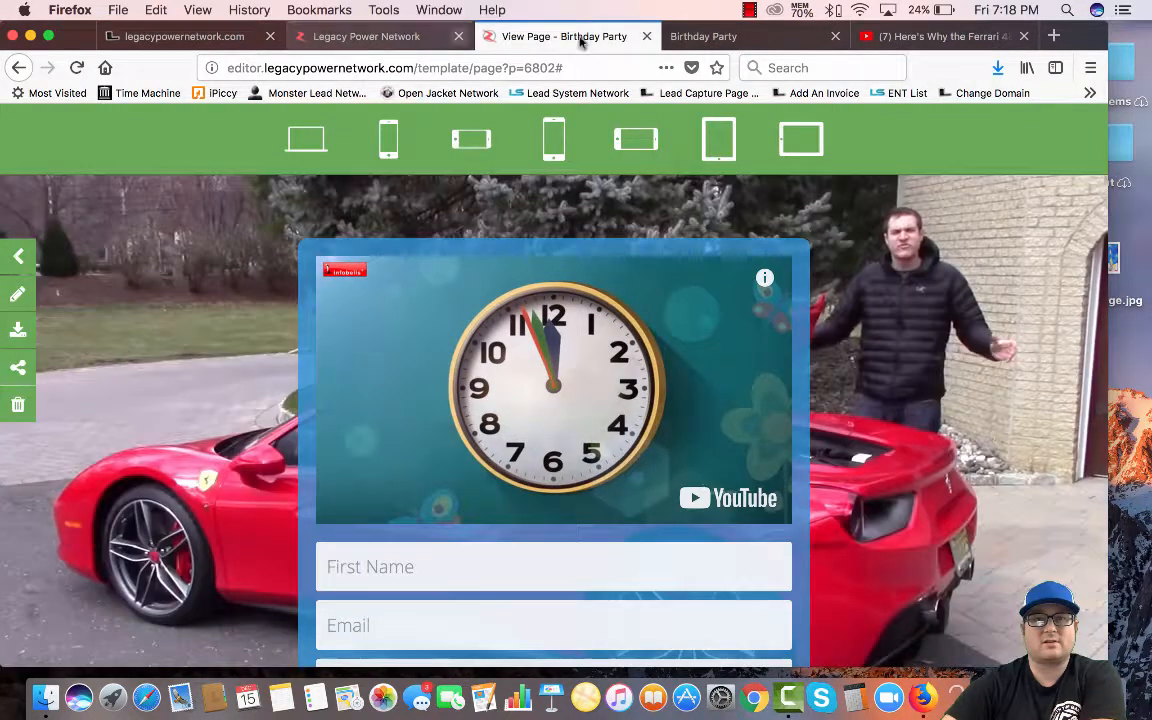
click(646, 36)
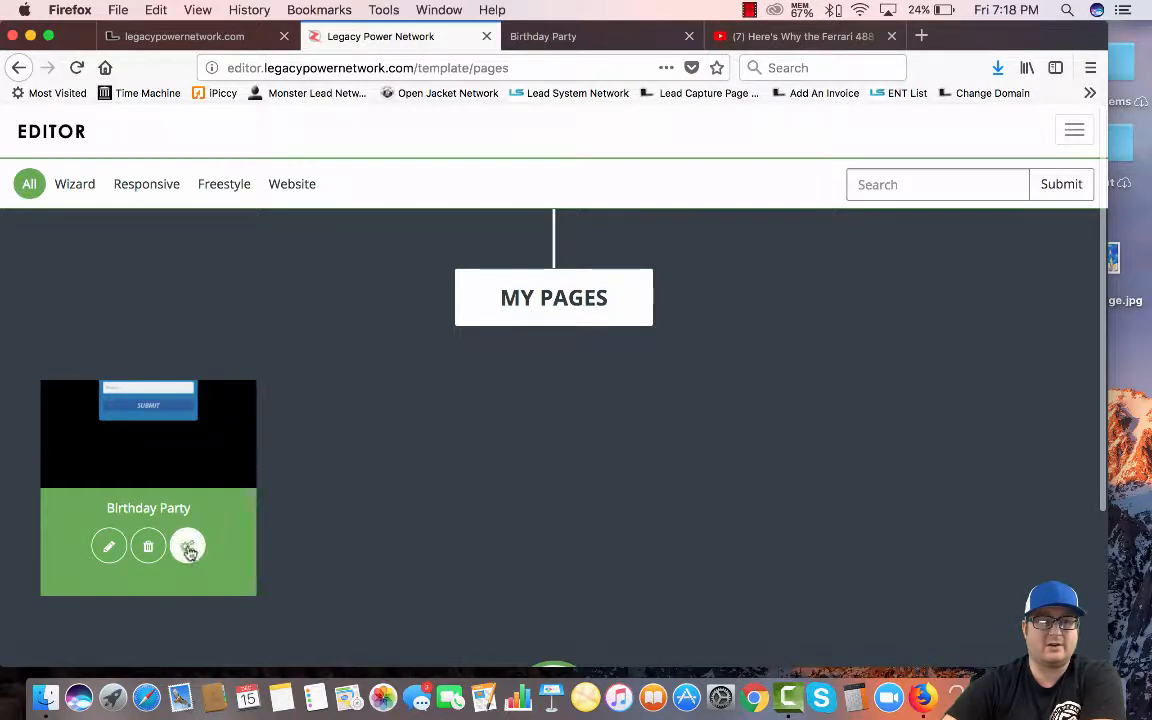
- Open the Birthday Party page's publish settings, name the page "birthday", and allow overwriting the existing file
click(188, 547)
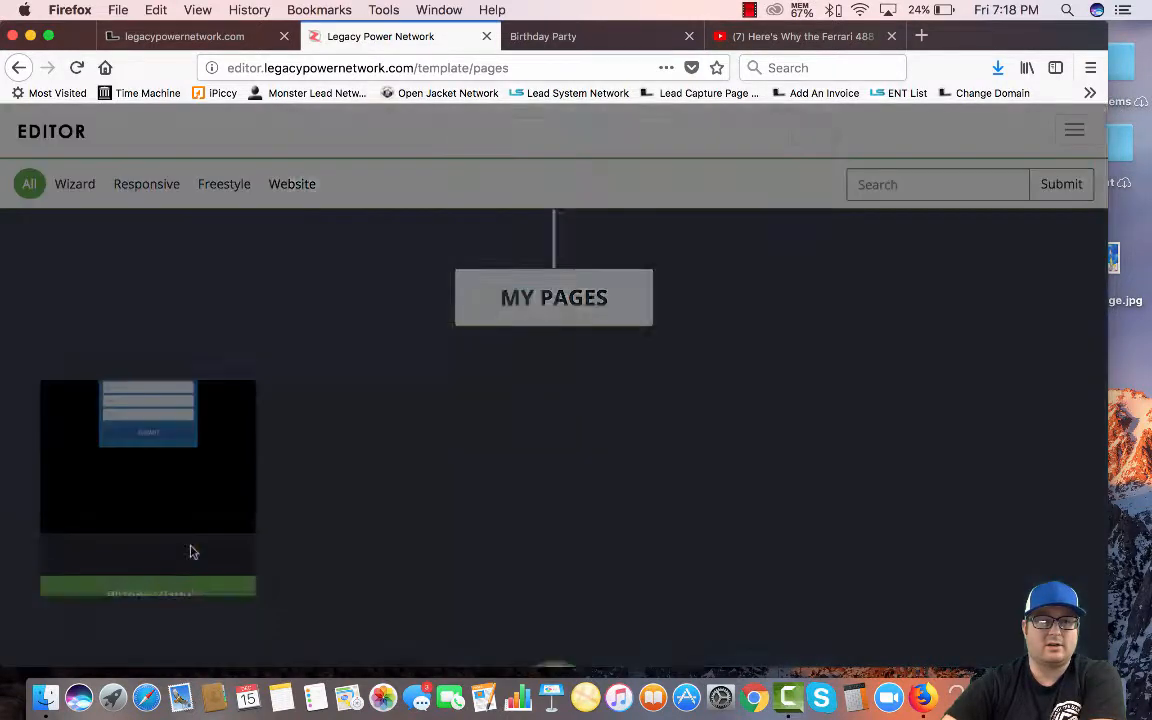
click(358, 380)
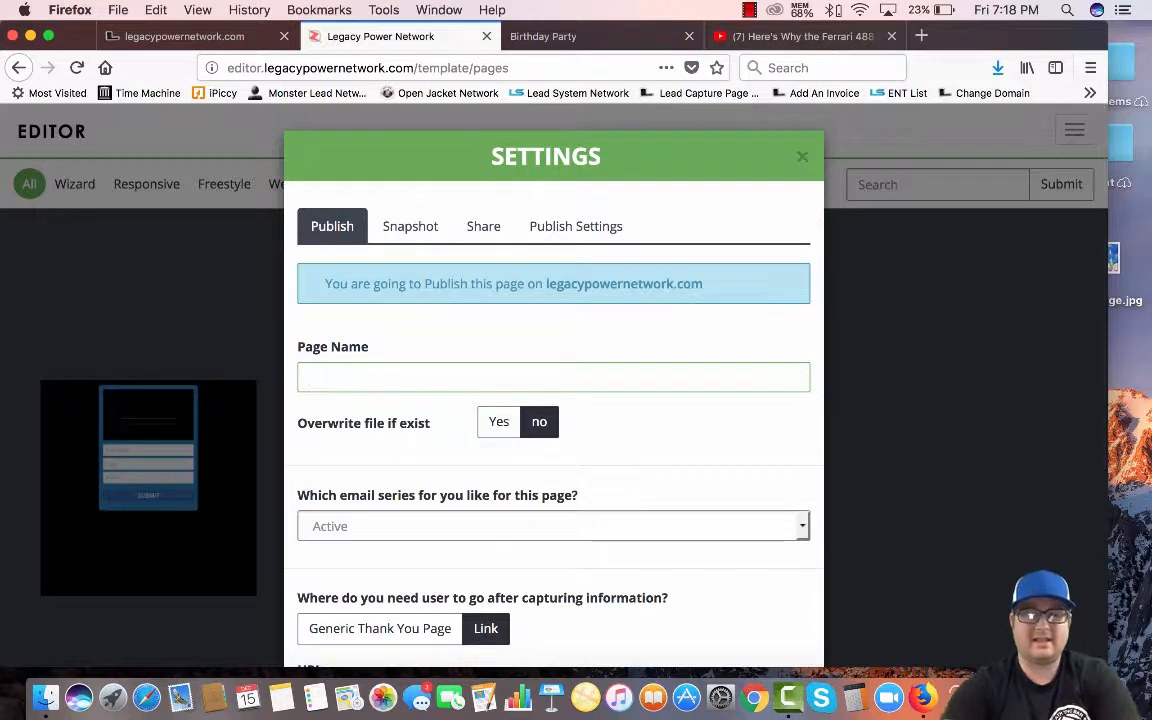
text(birthday)
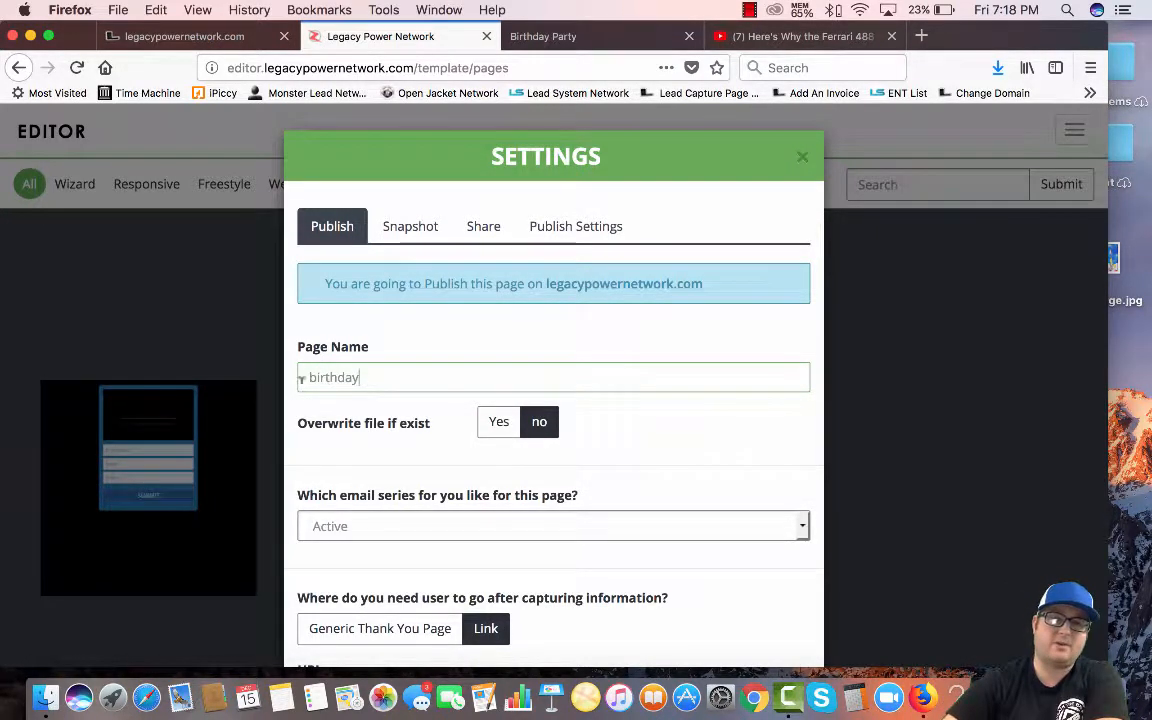
click(486, 420)
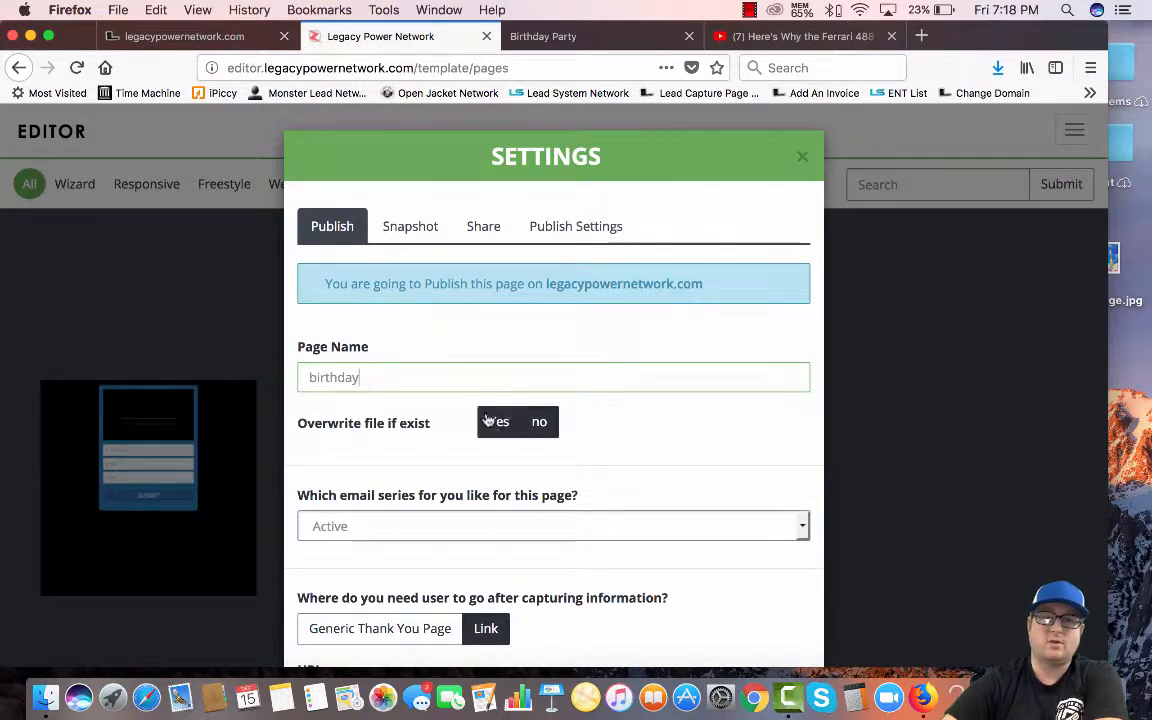
click(497, 429)
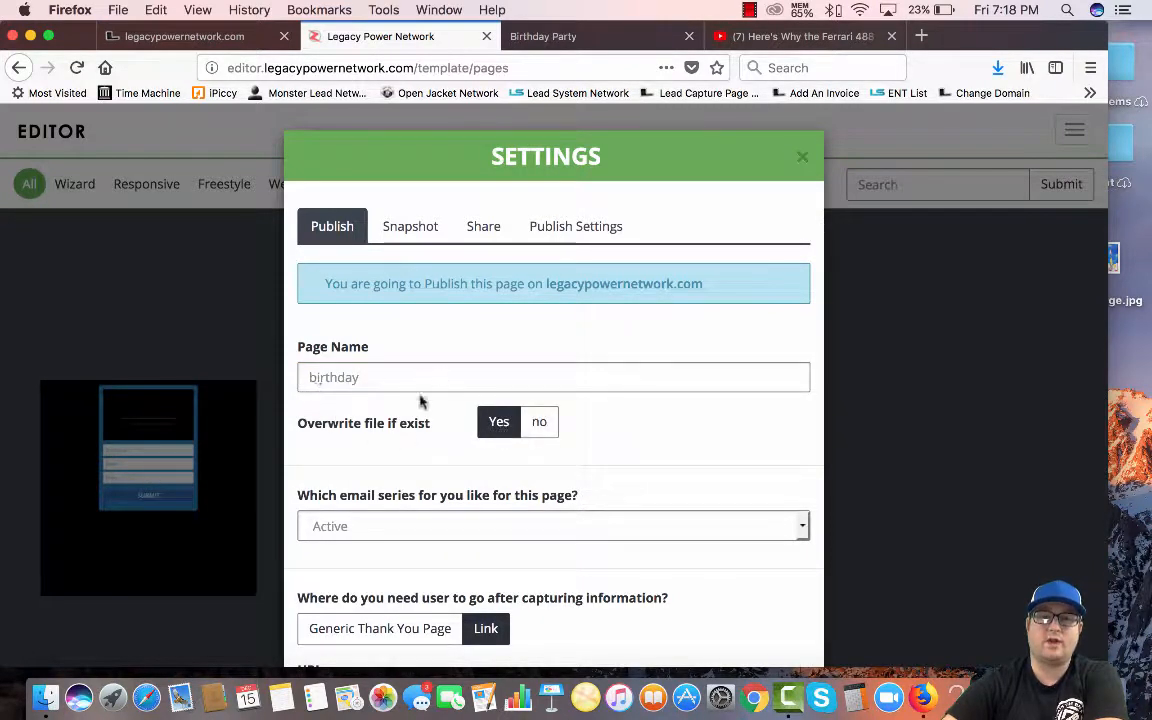
scroll(410, 404, down, 5)
click(373, 347)
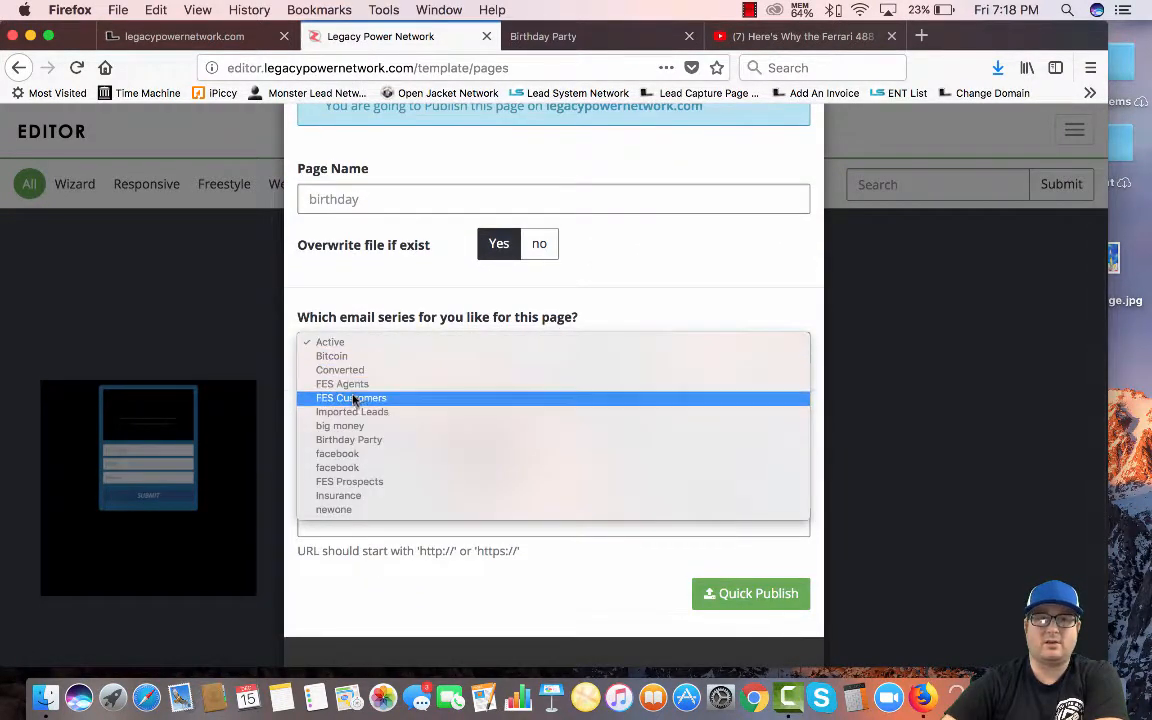
click(330, 440)
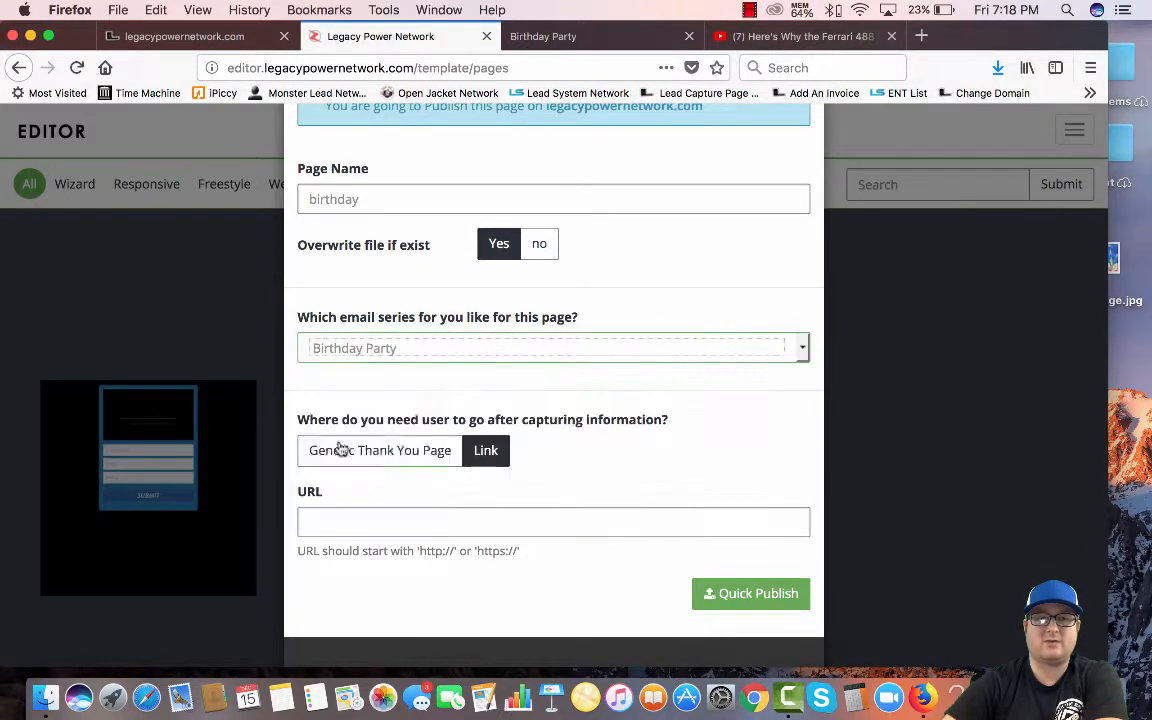
scroll(420, 480, down, 2)
click(363, 436)
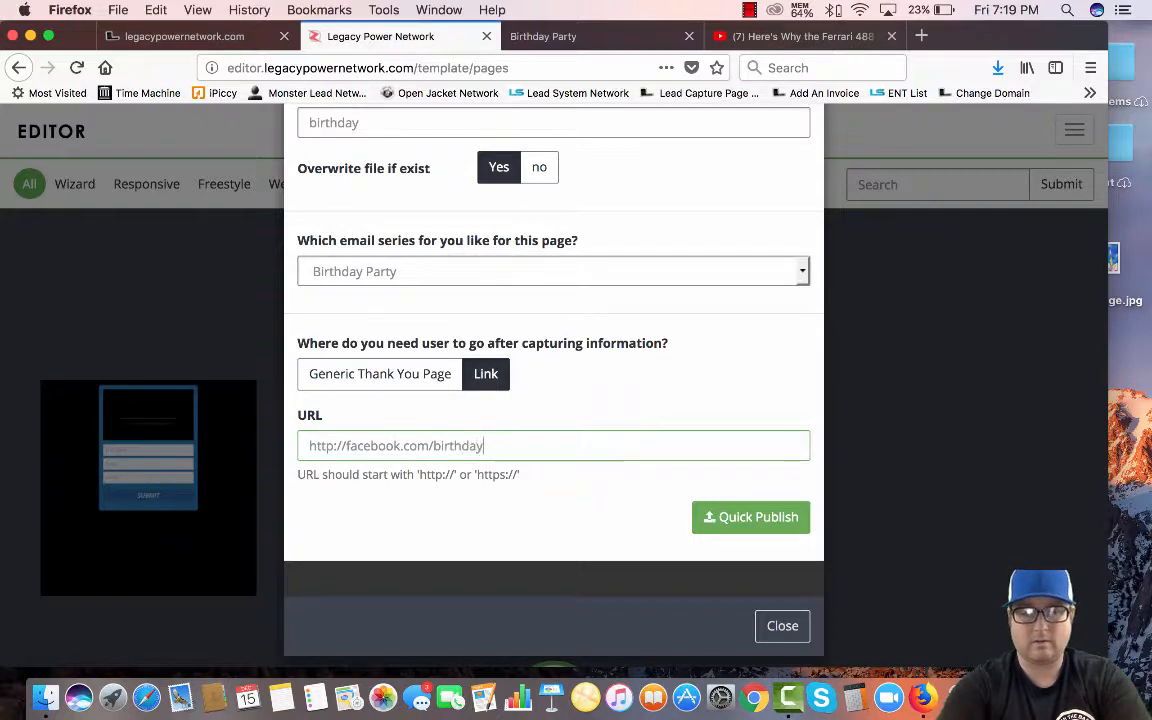
click(757, 527)
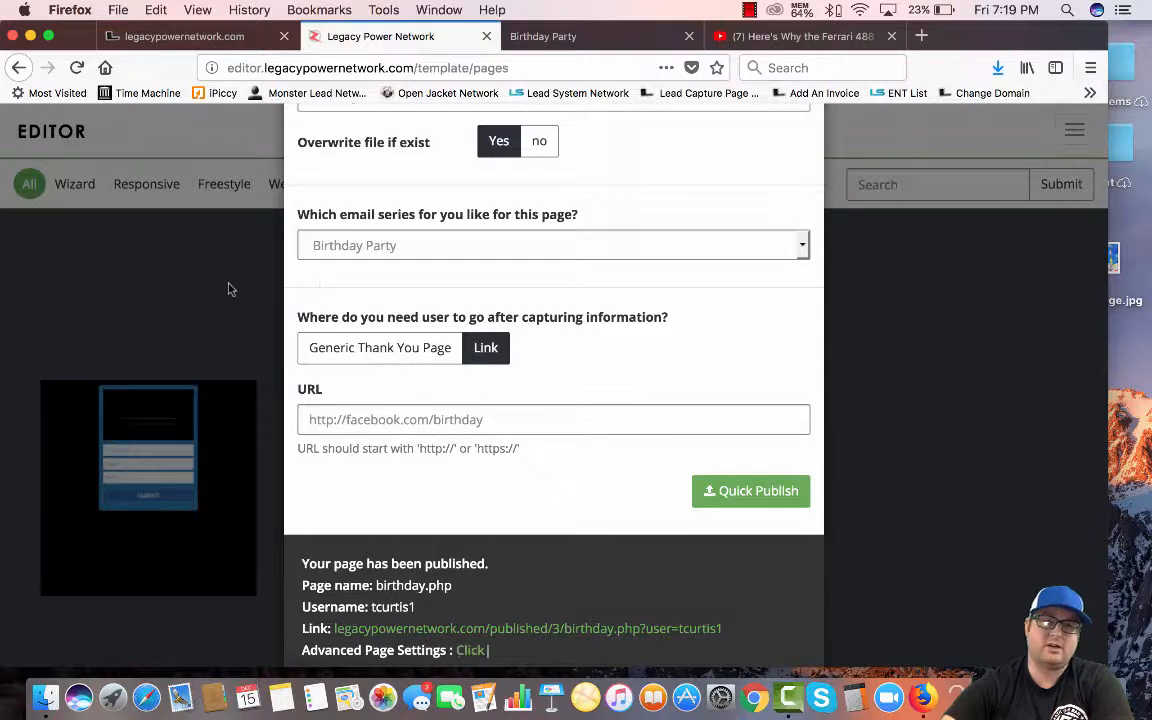
- Close the publish settings and return from the editor to the member account page
scroll(180, 290, up, 5)
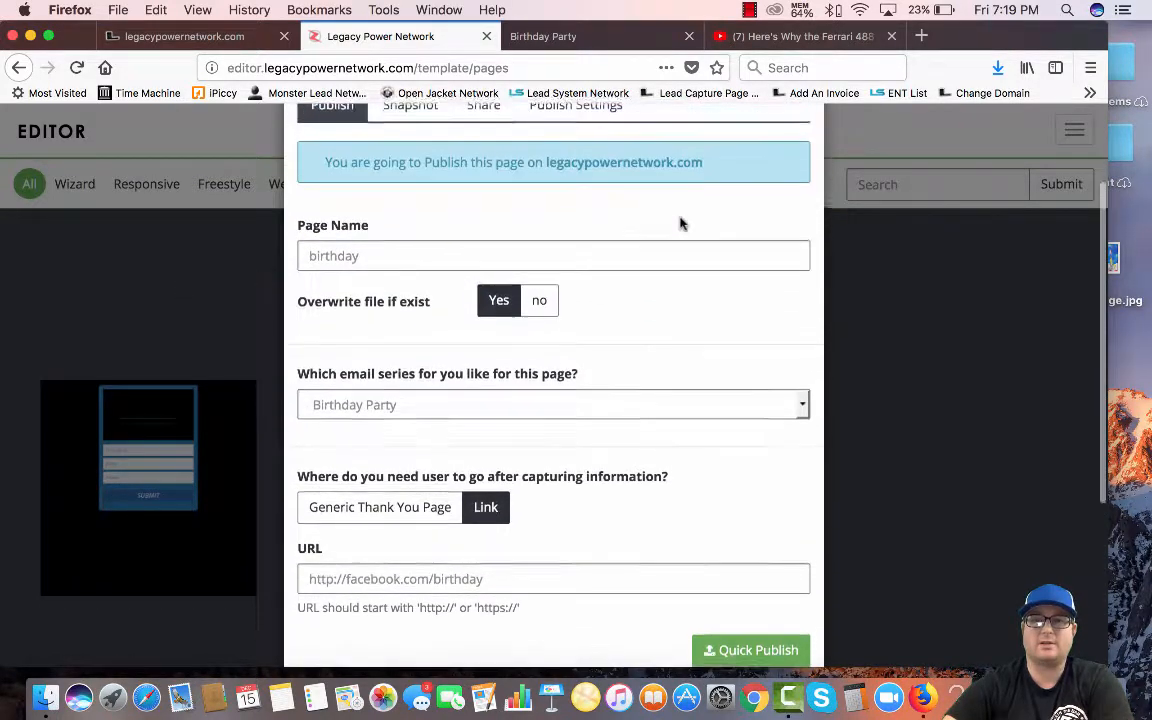
scroll(700, 230, up, 2)
click(800, 162)
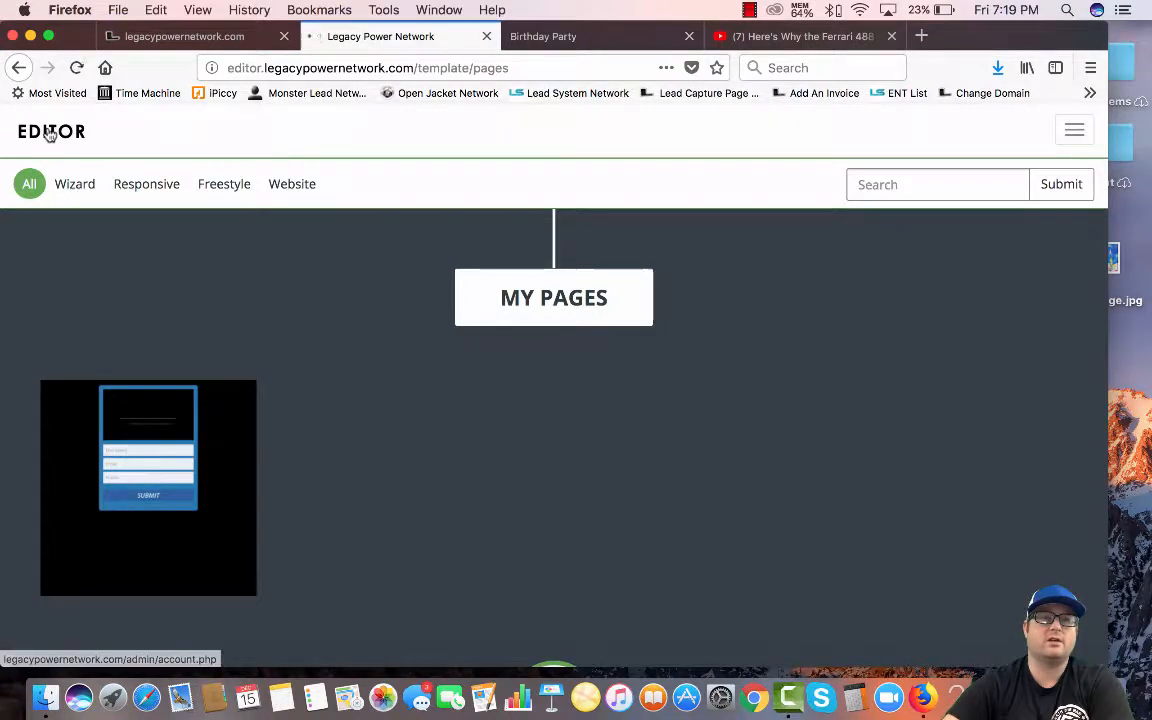
click(46, 131)
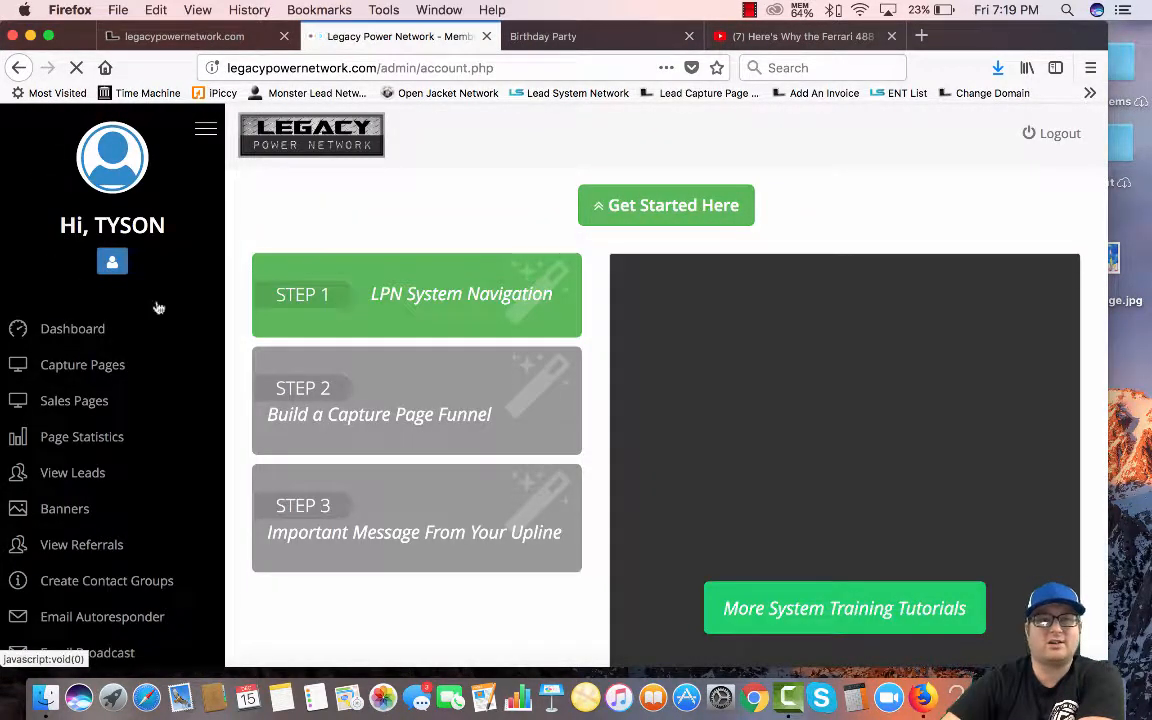
- View the published Birthday Party page from My Capture Pages in full screen to check its background video, and close the page
click(88, 371)
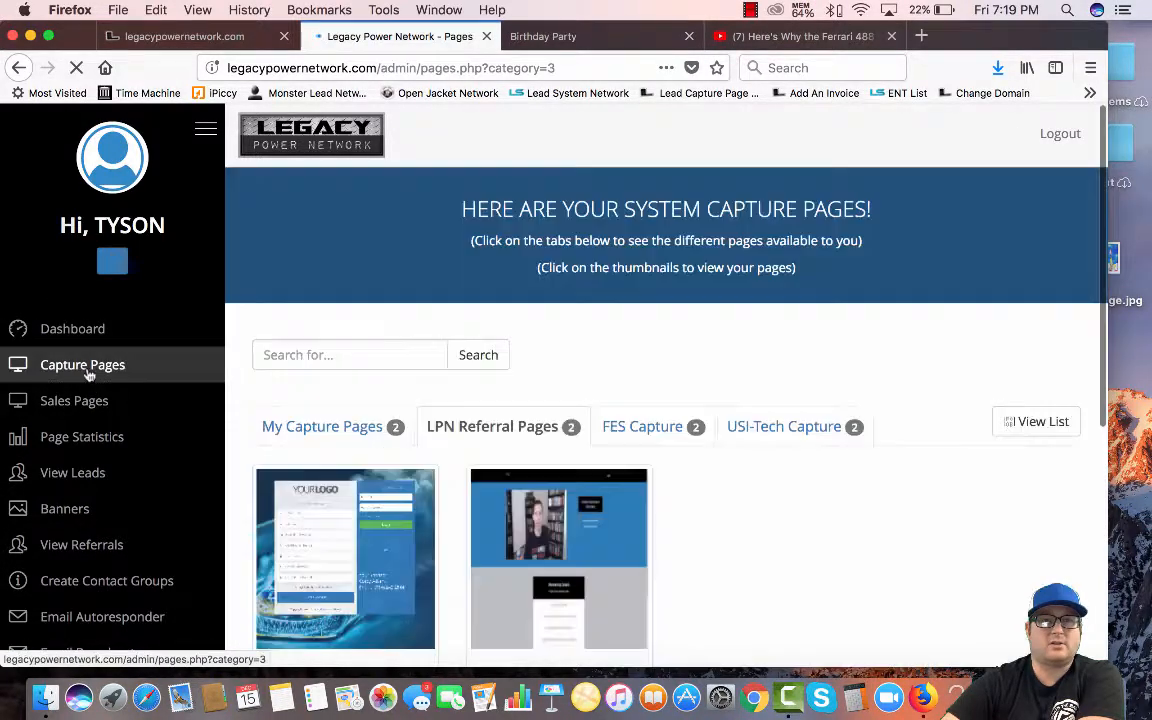
click(316, 429)
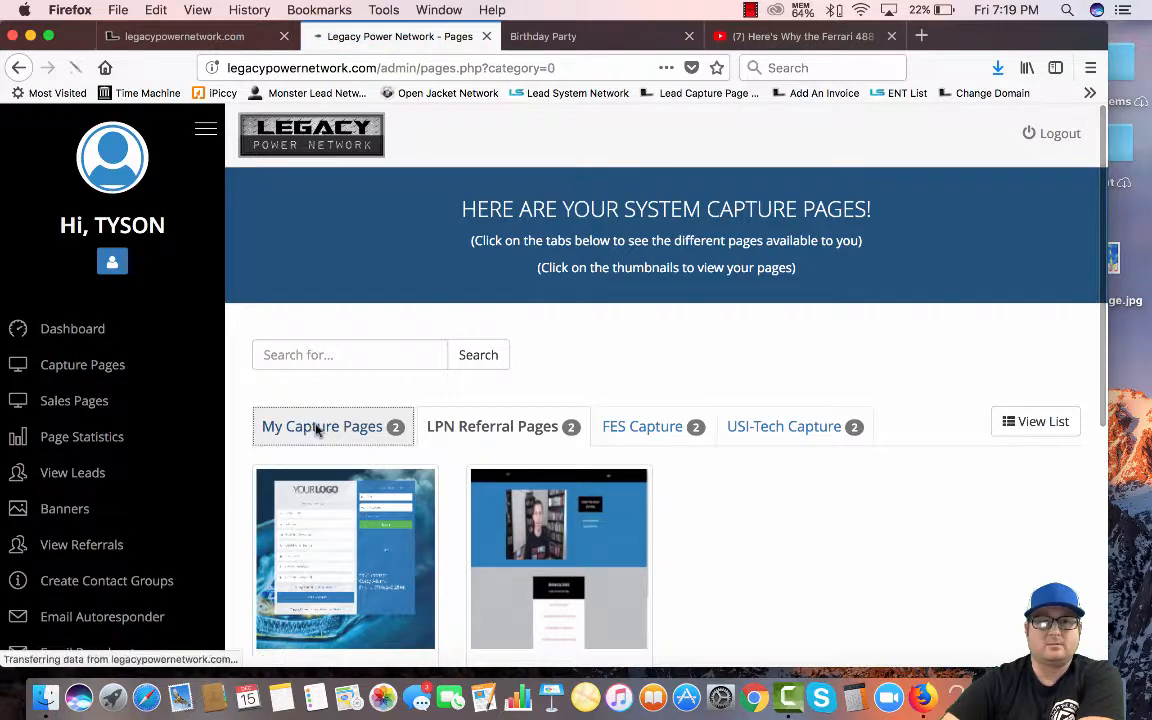
scroll(438, 460, down, 5)
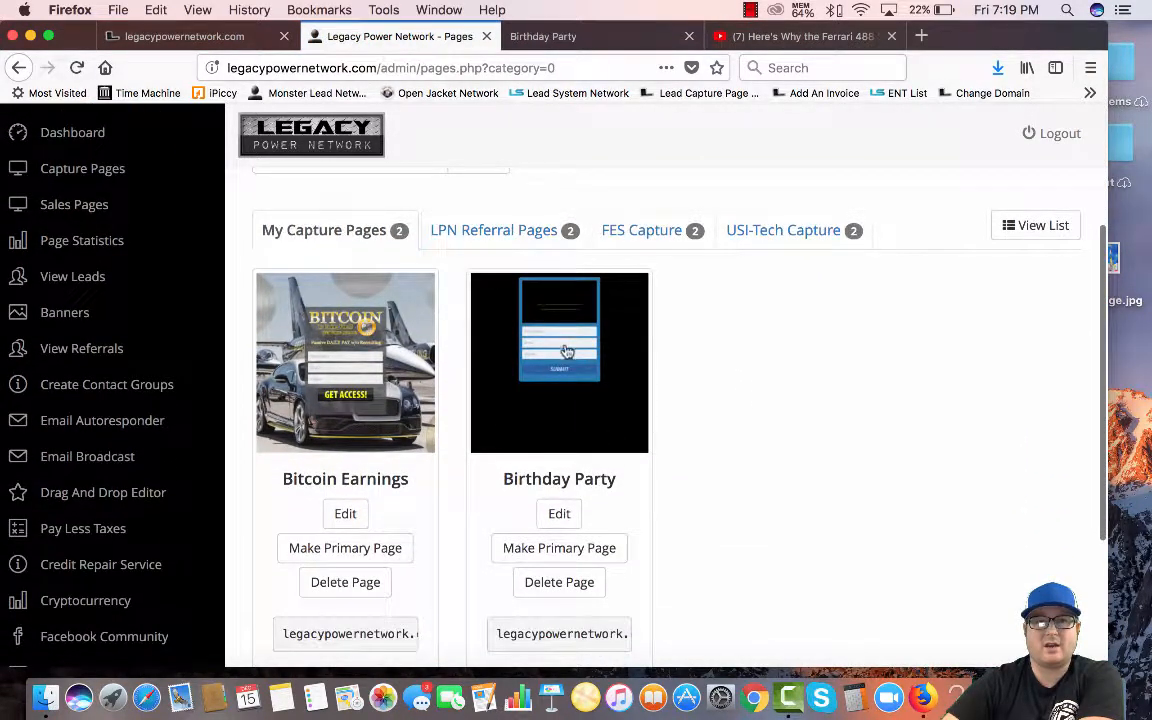
click(558, 343)
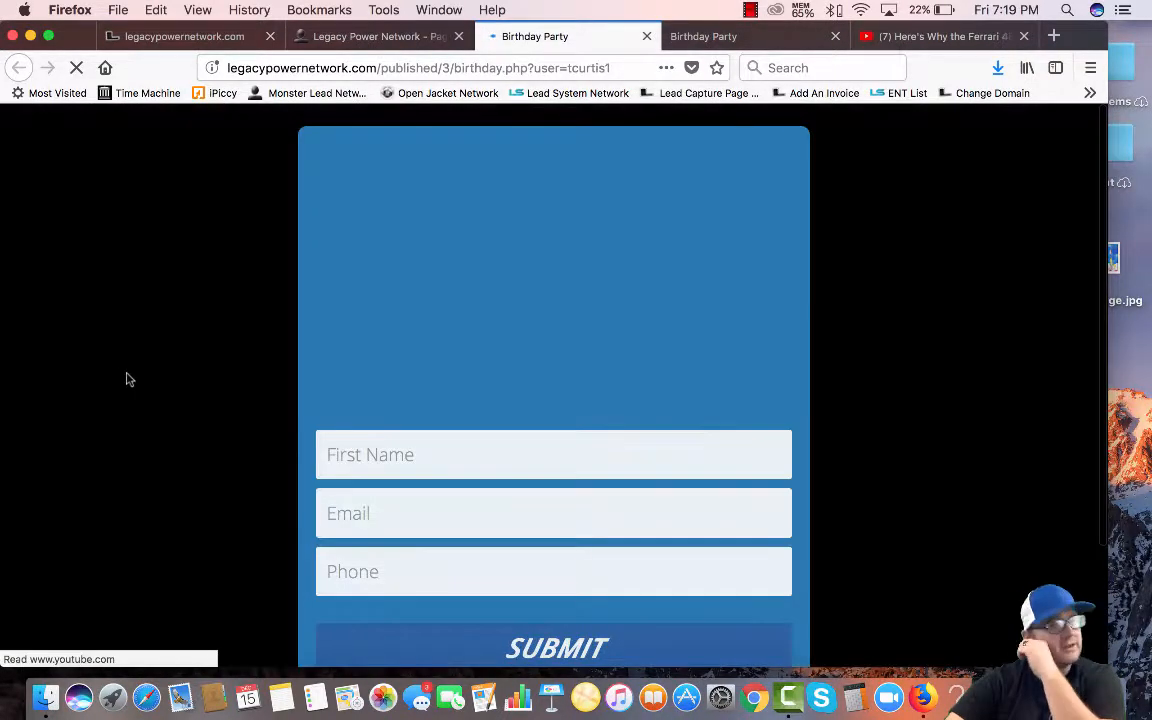
click(48, 36)
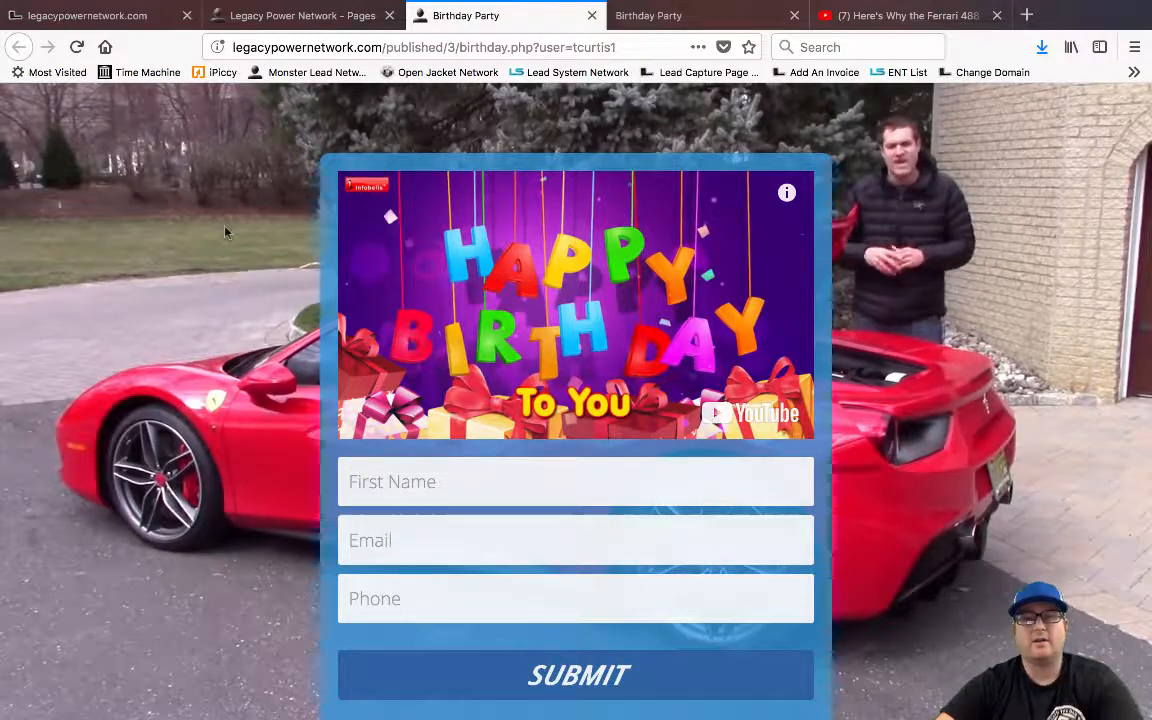
click(591, 15)
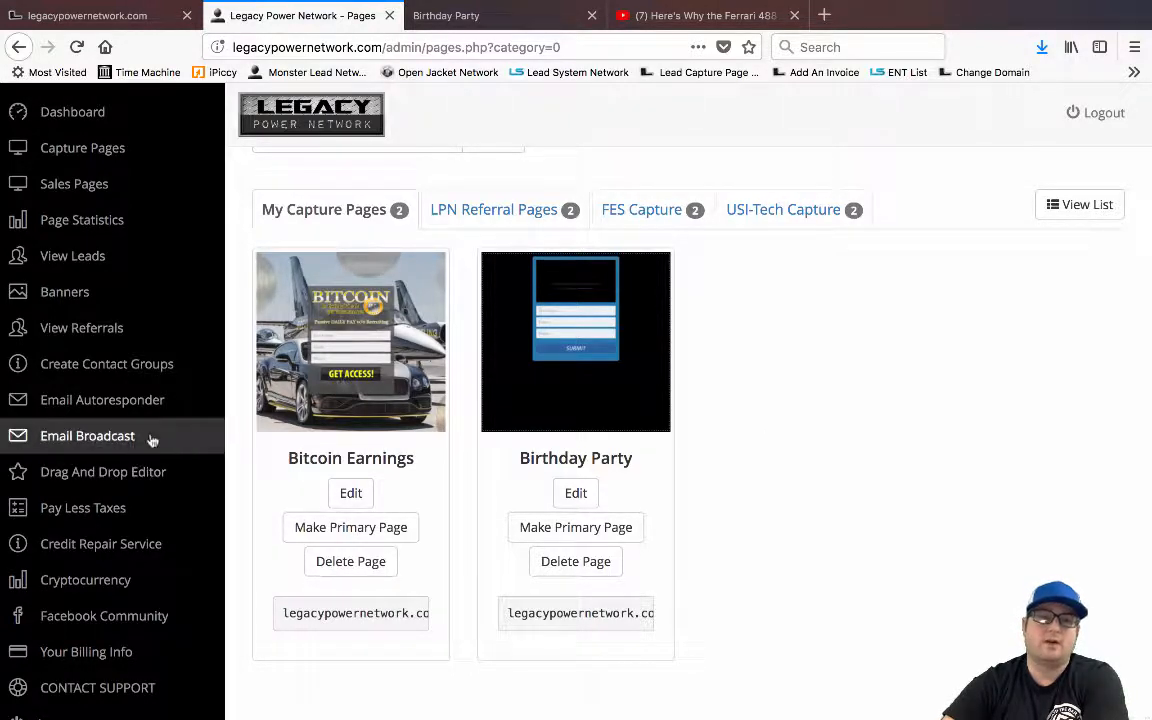
scroll(243, 359, up, 3)
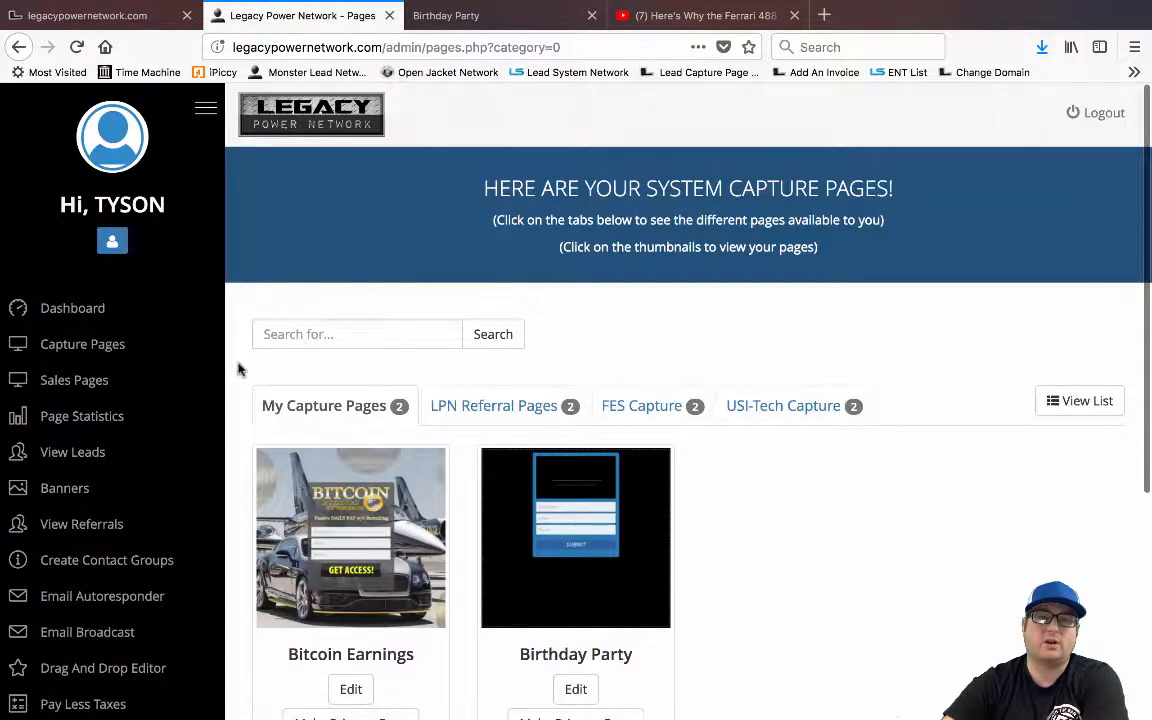
scroll(238, 372, down, 1)
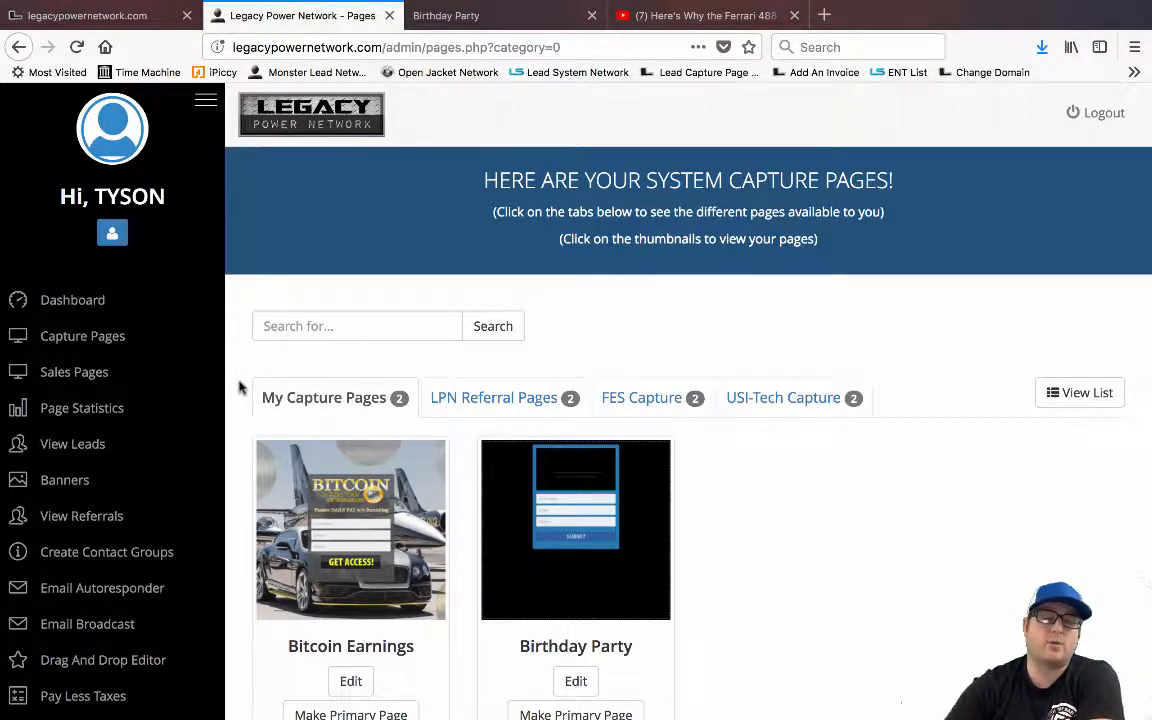
mouse_move(622, 7)
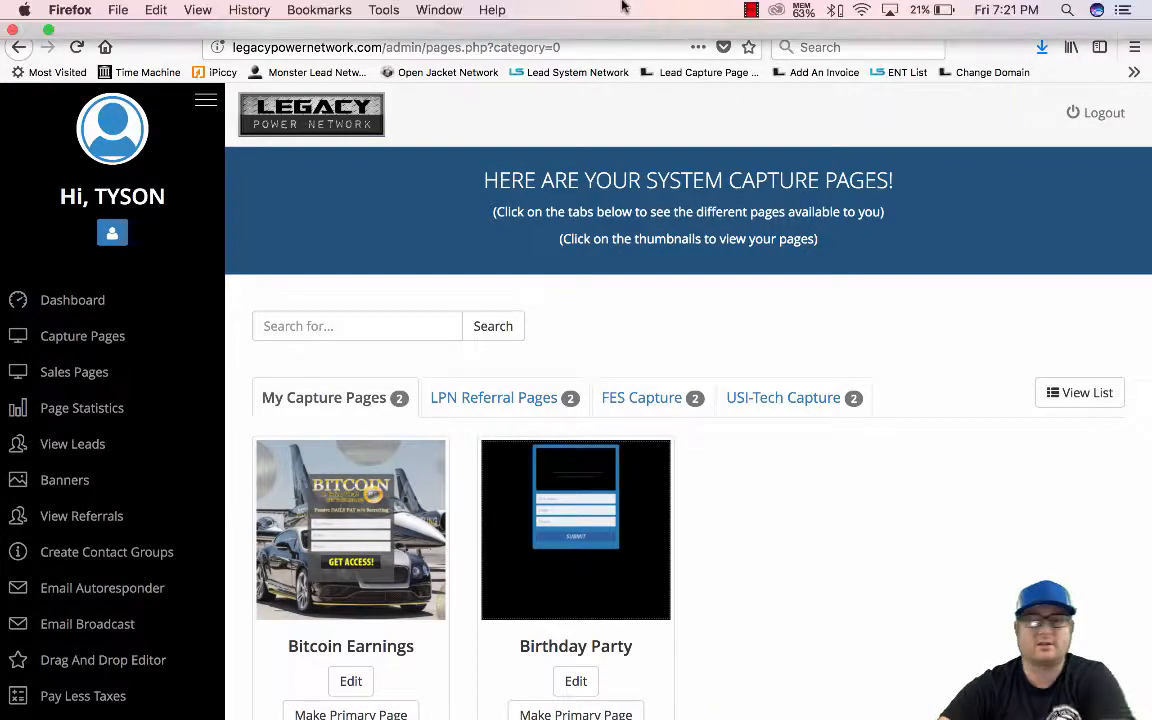
click(752, 10)
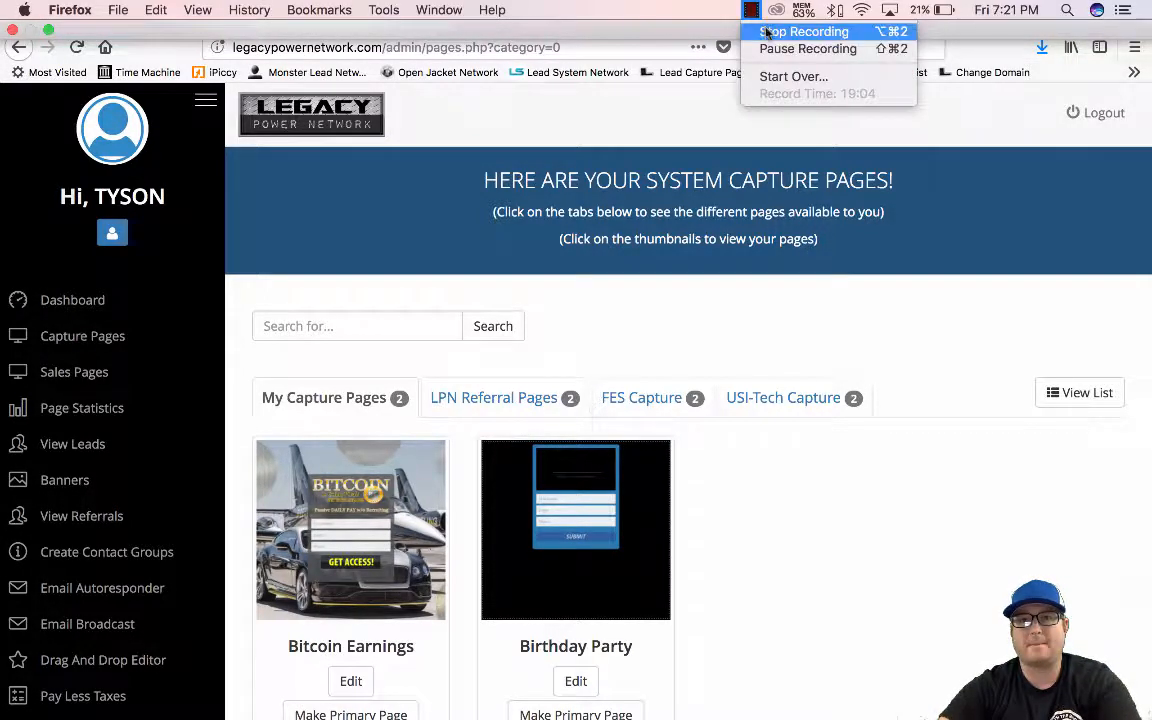